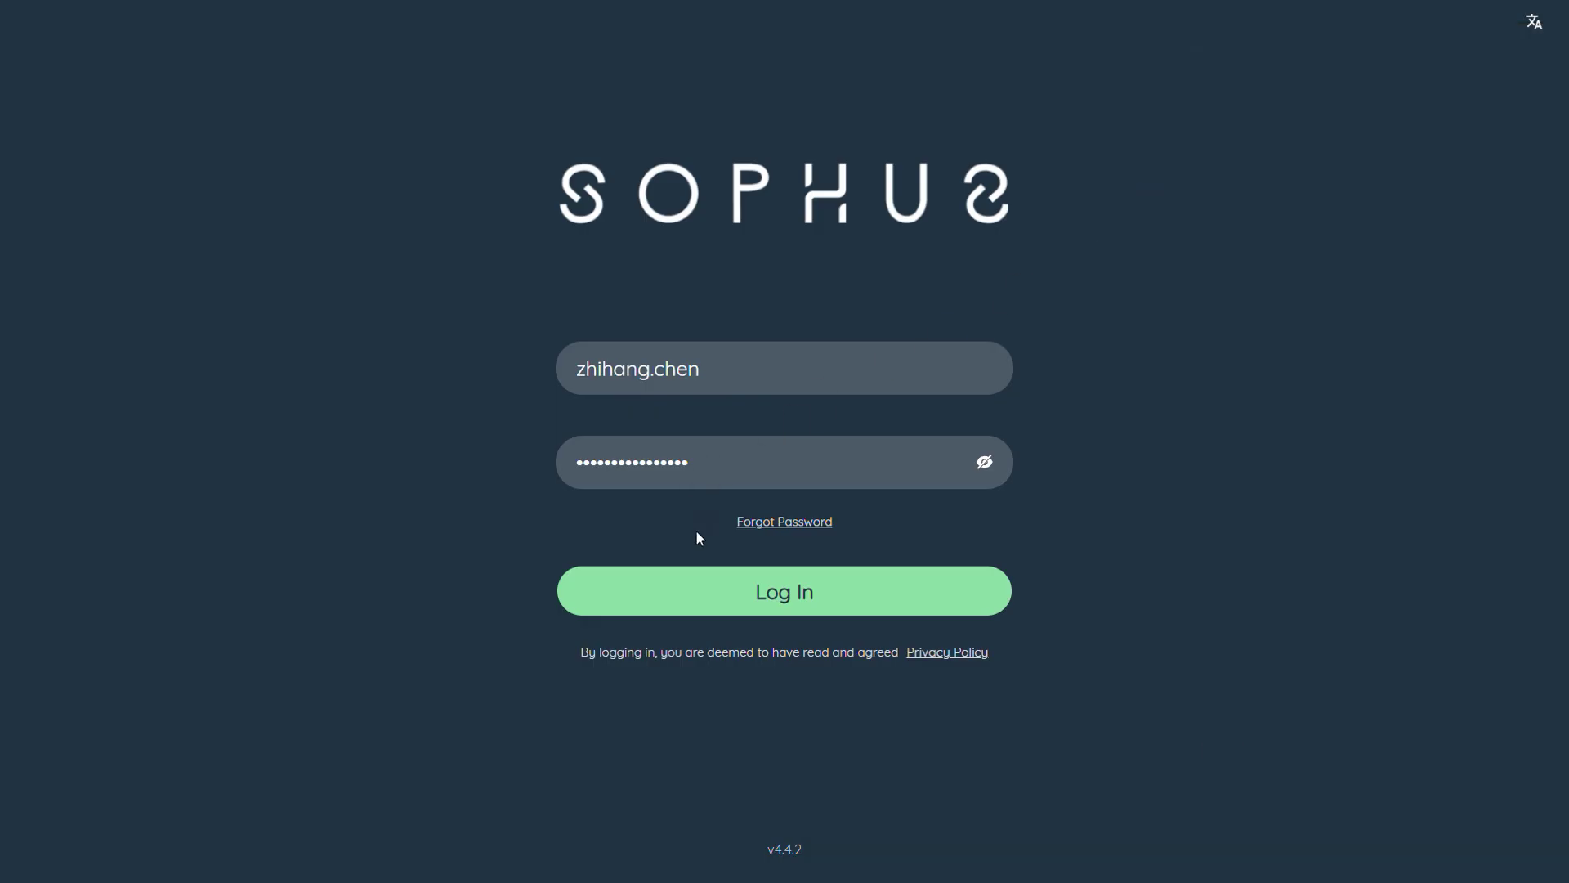
Step: Log in and create a new folder named Tutorial_John in the model library
left_click(720, 601)
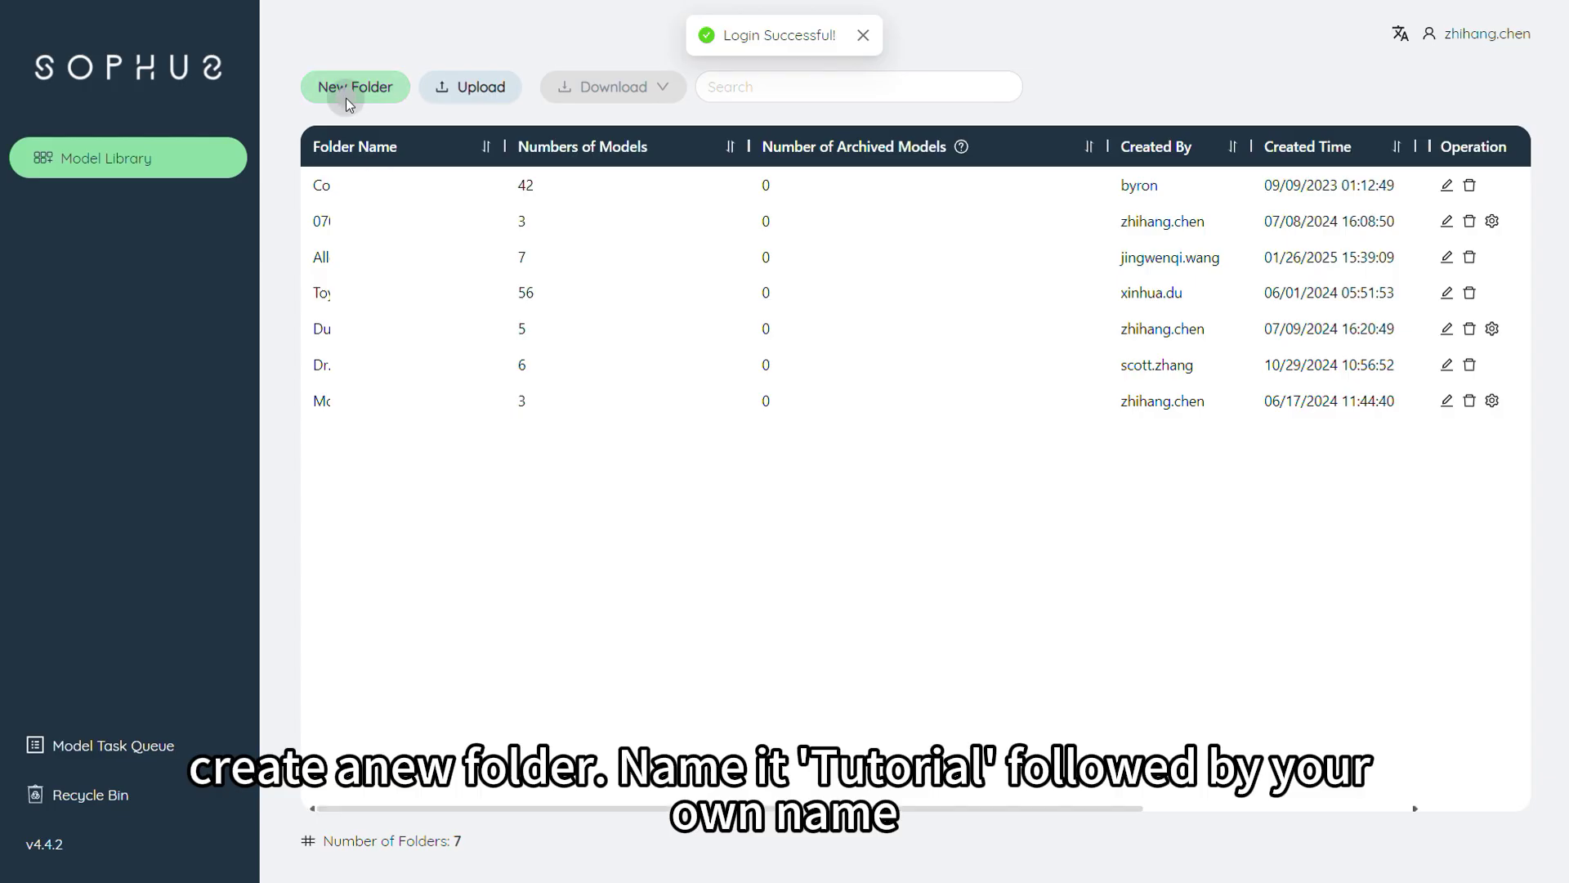
left_click(346, 97)
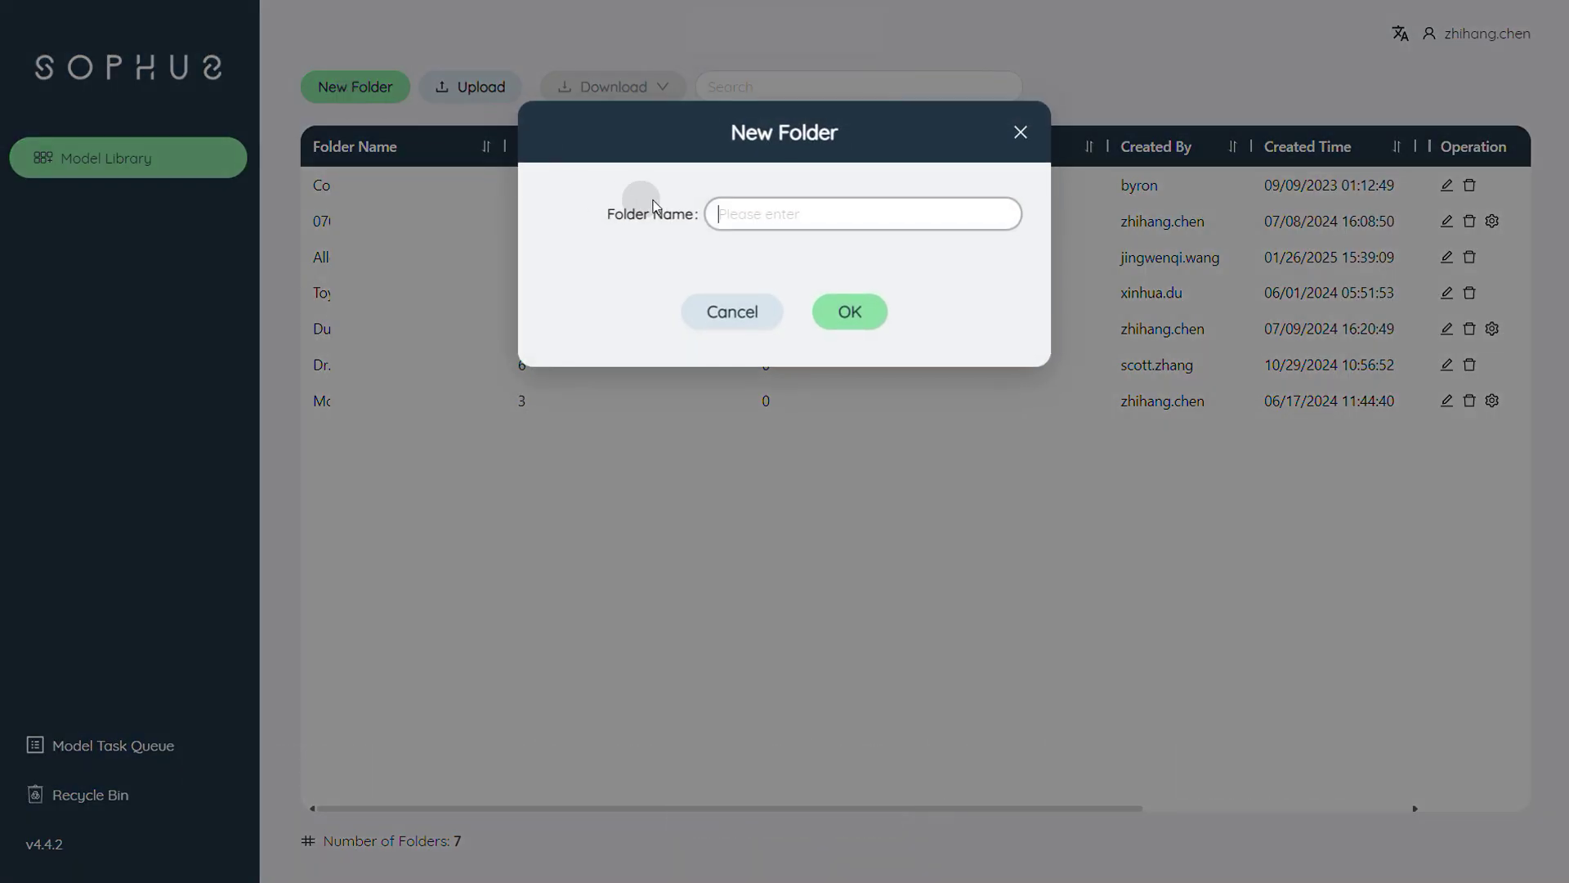
left_click(761, 221)
left_click(848, 309)
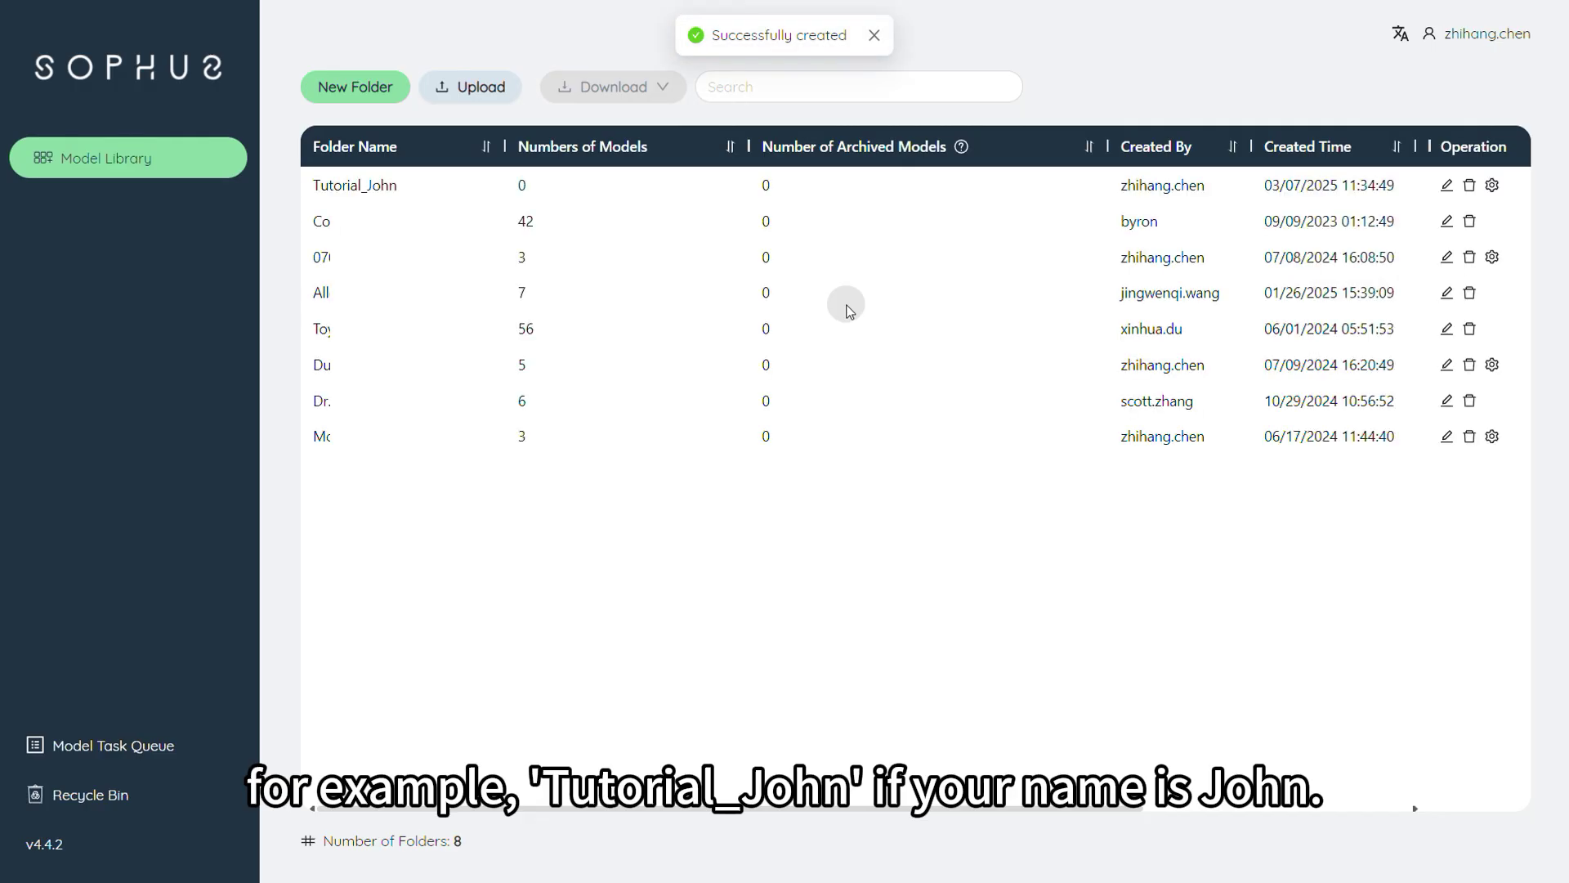
Step: In the Tutorial_John folder, create a model named Tutorial_John with solution type Network Optimization(NO) and open it
left_click(366, 189)
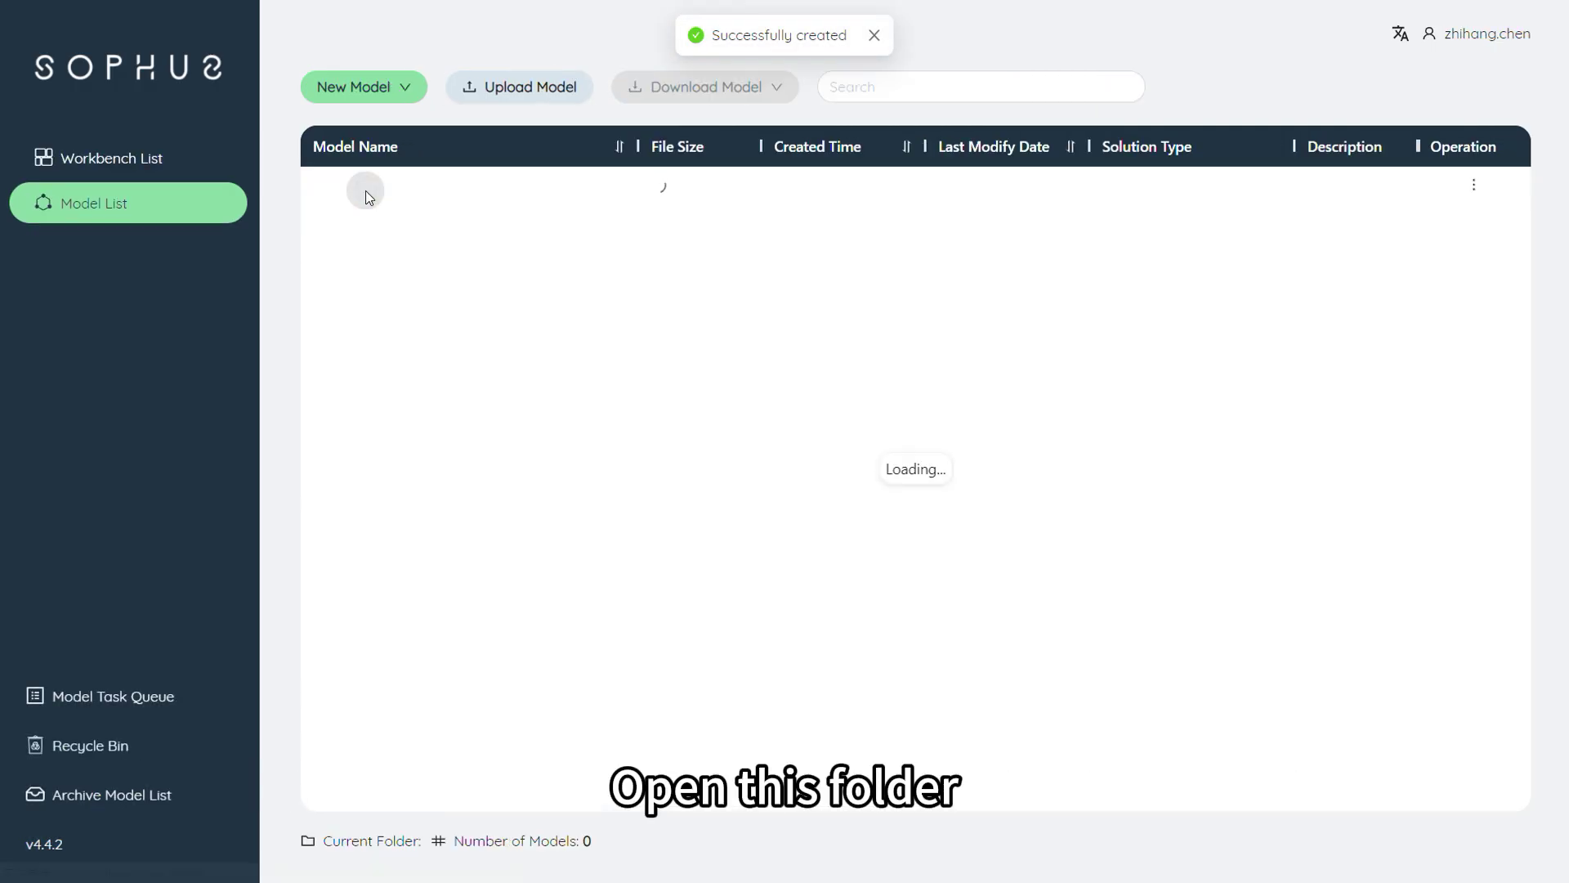
left_click(364, 100)
left_click(364, 128)
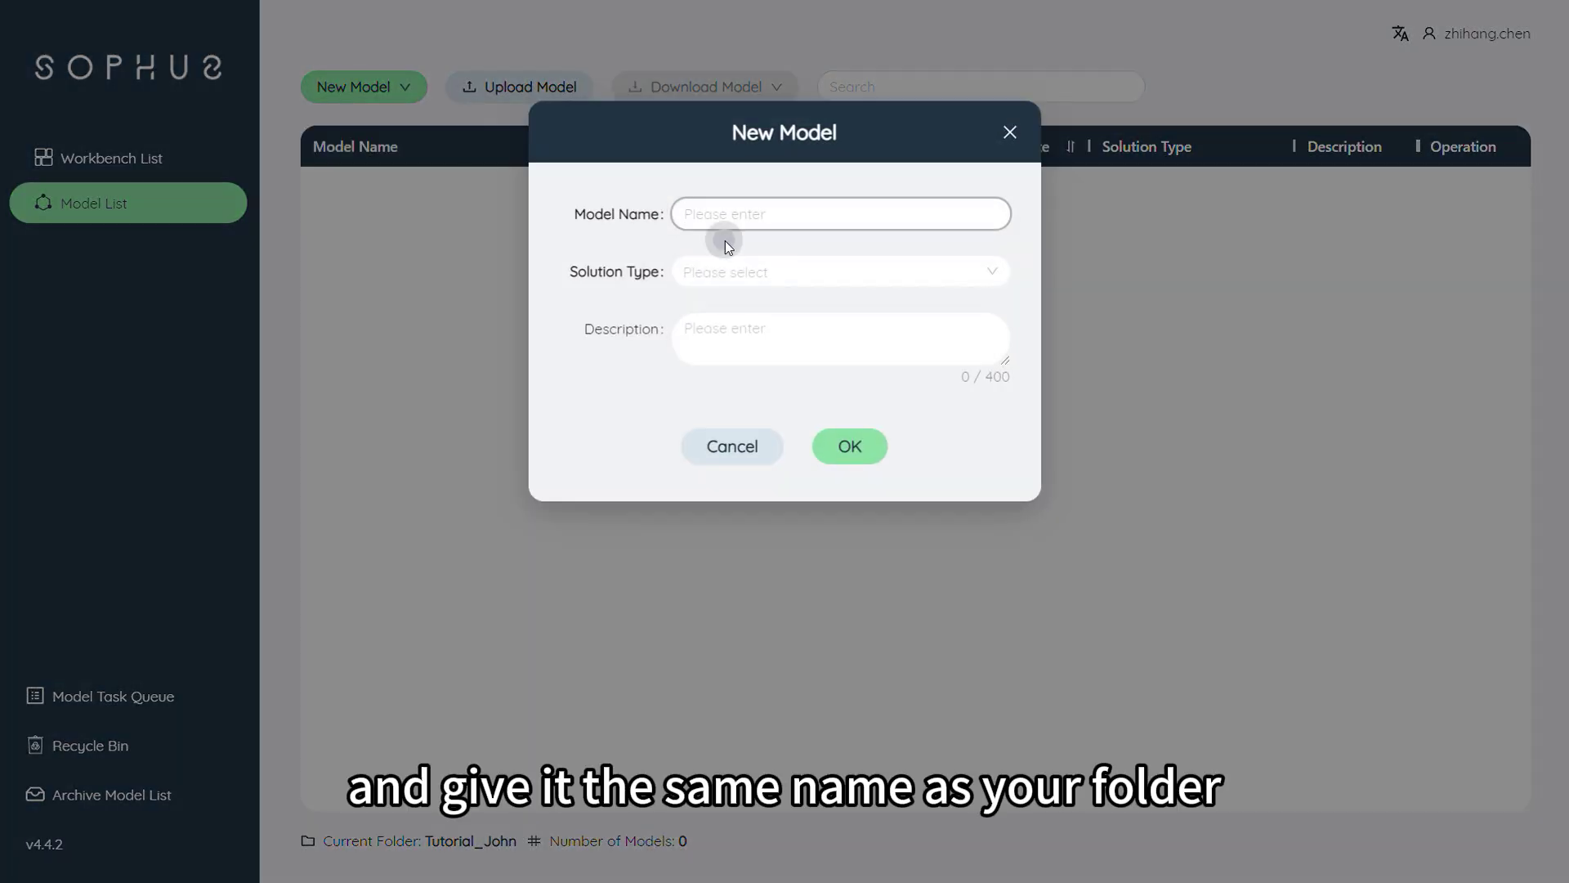
left_click(725, 276)
left_click(725, 315)
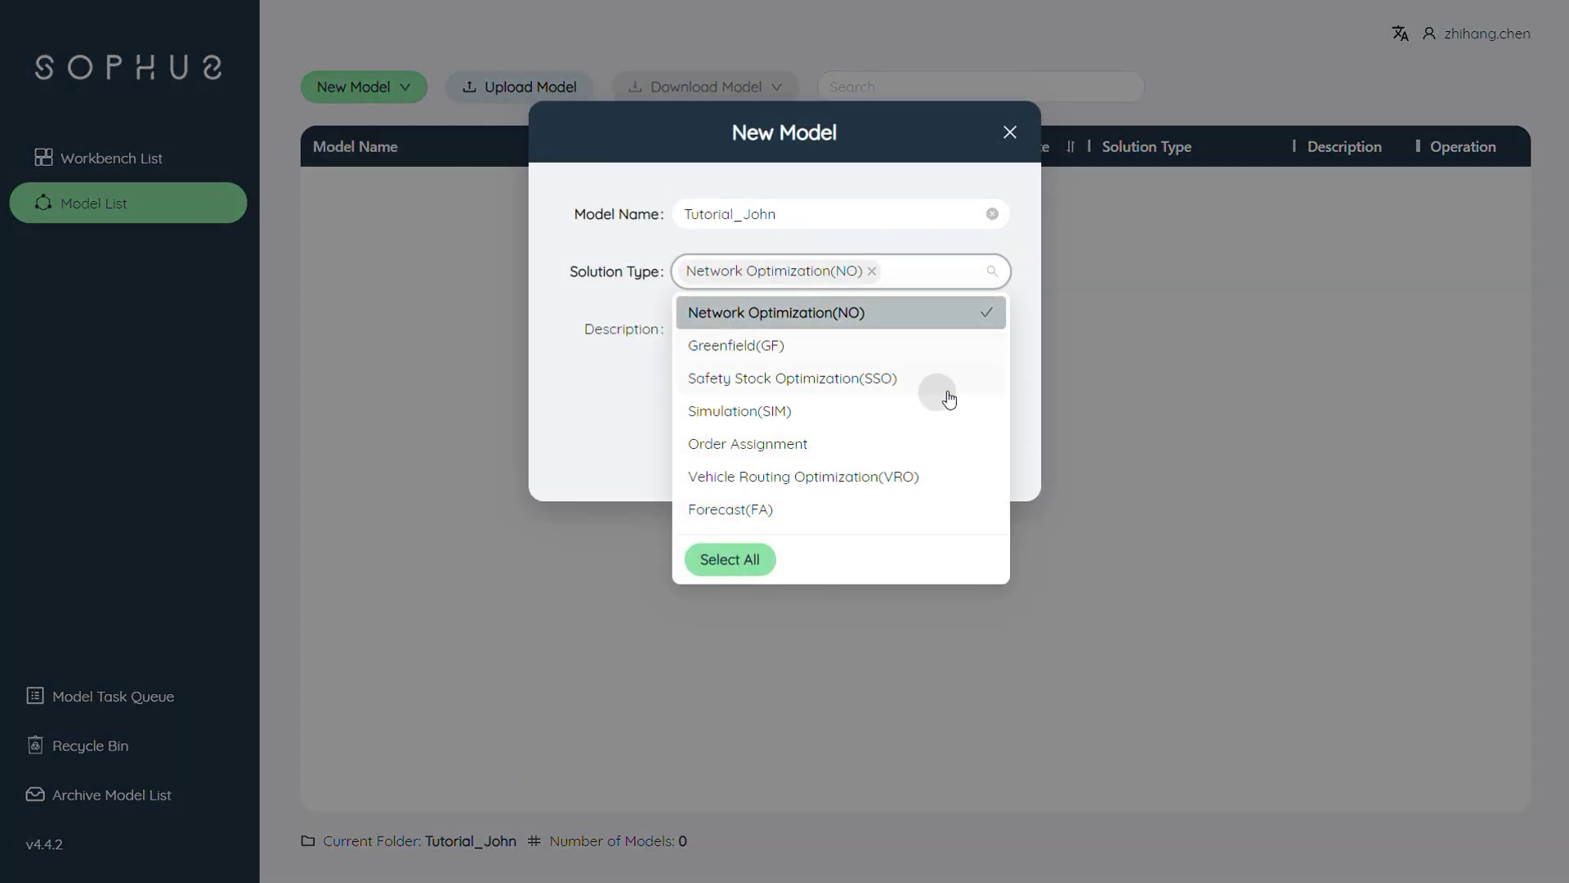
left_click(613, 378)
left_click(848, 437)
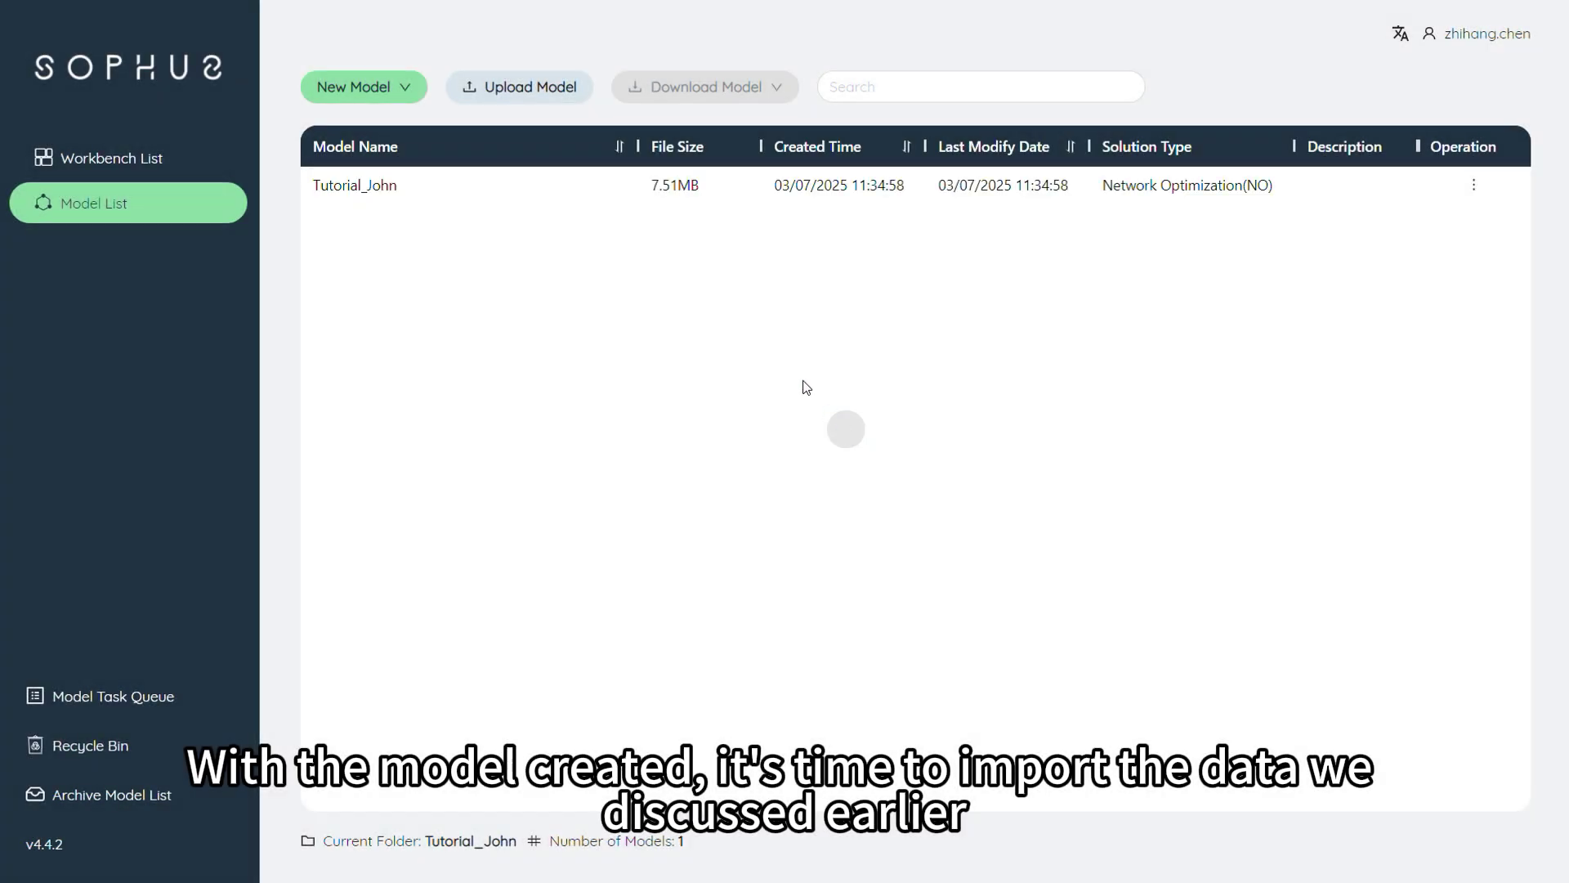
double_click(477, 182)
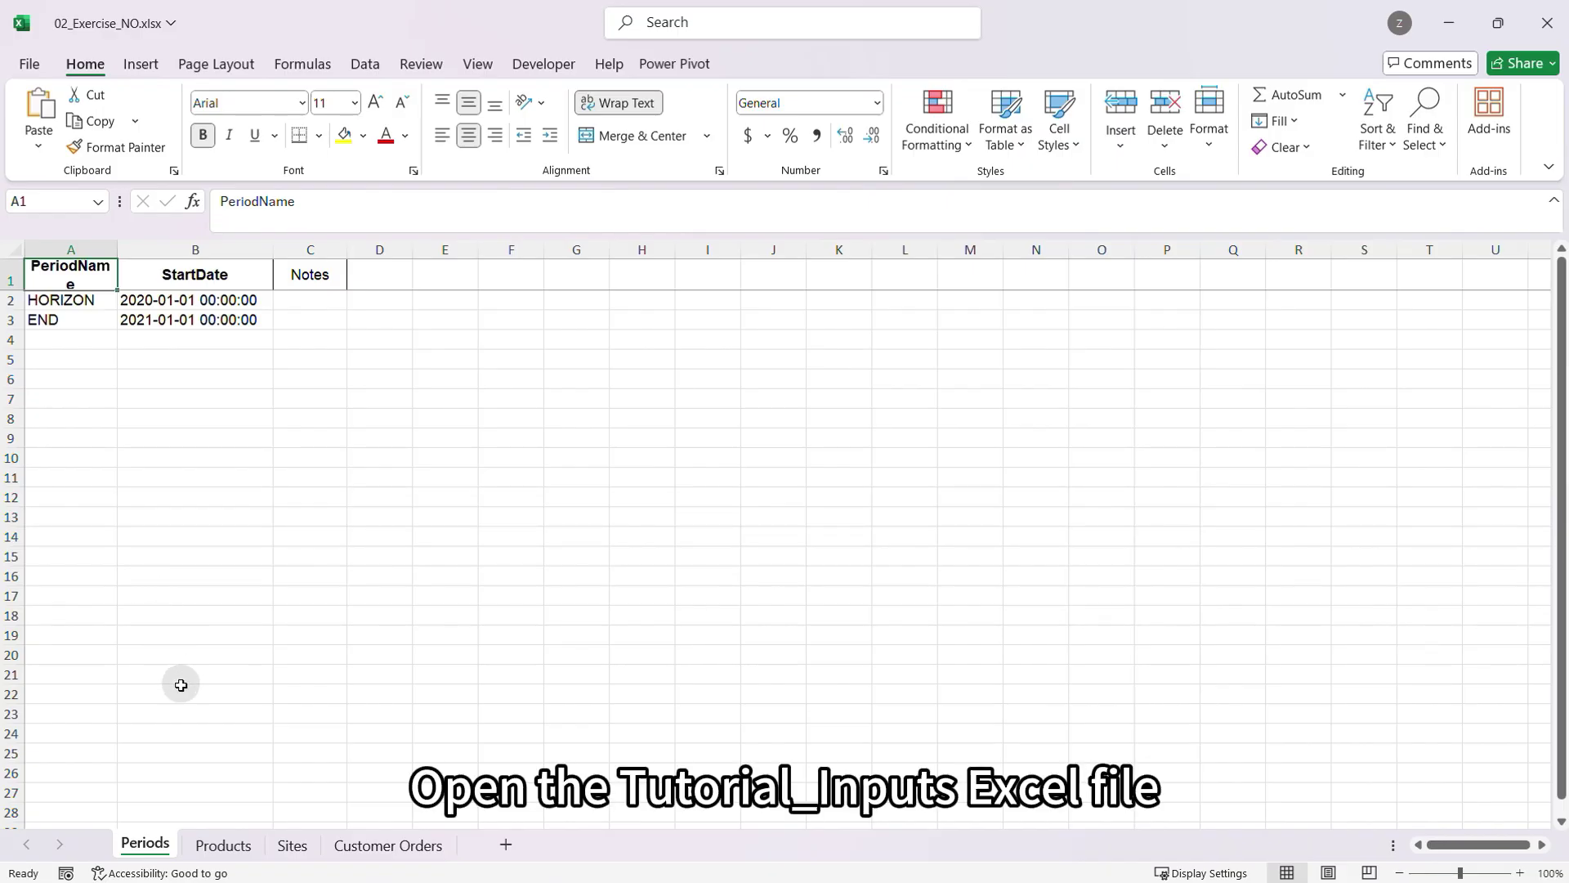
Step: Switch to Excel and look through the Products, Sites and Customer Orders sheets of 02_Exercise_NO.xlsx
left_click(224, 847)
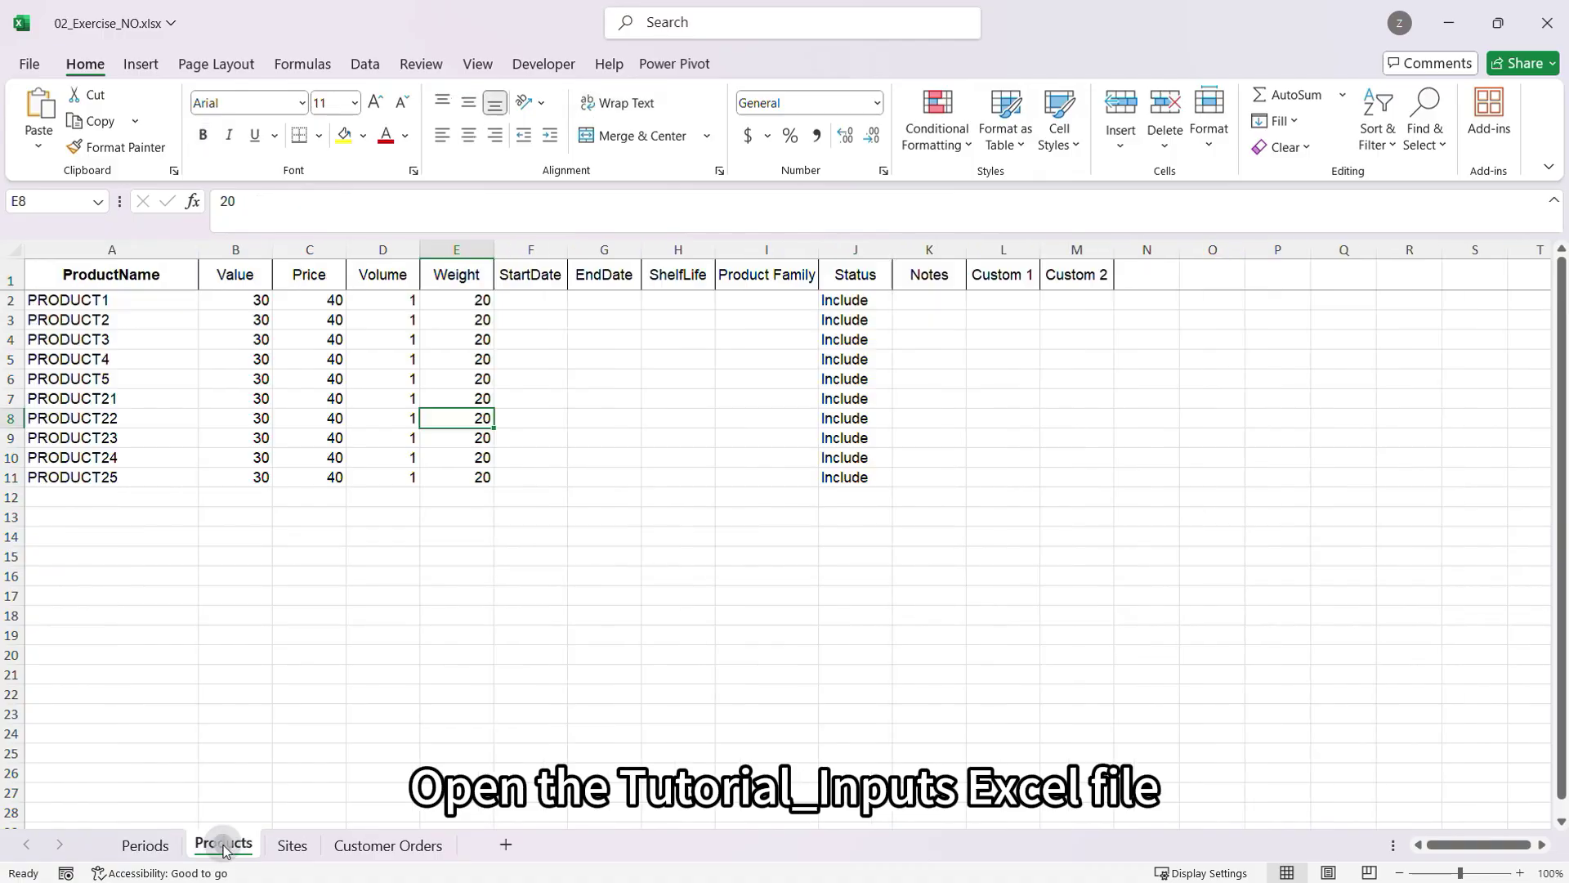
left_click(308, 850)
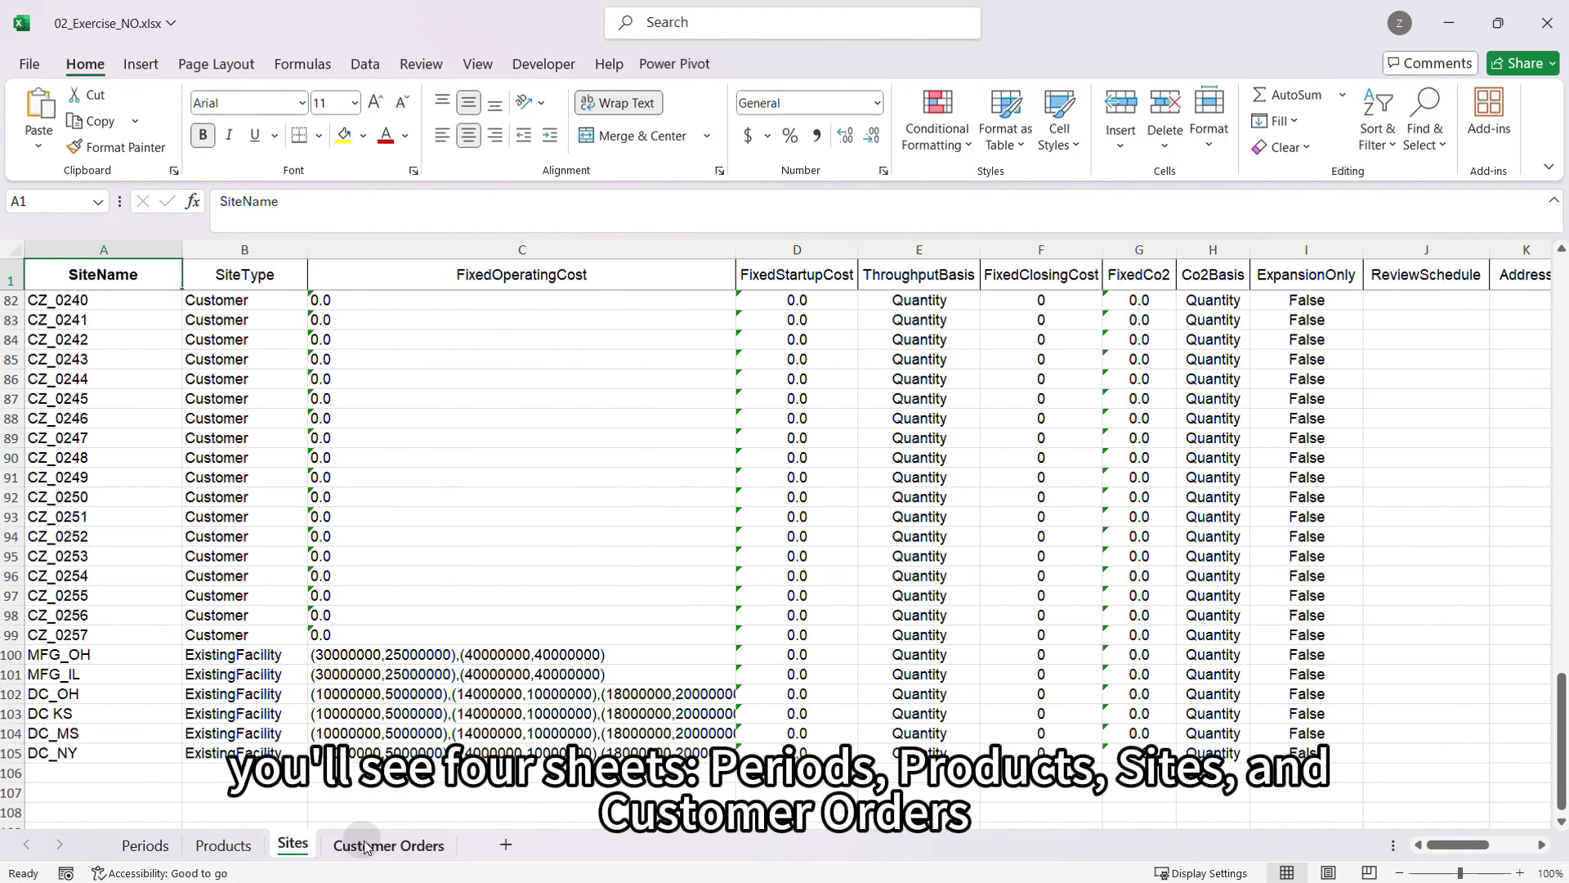
scroll(392, 641, "up", 12)
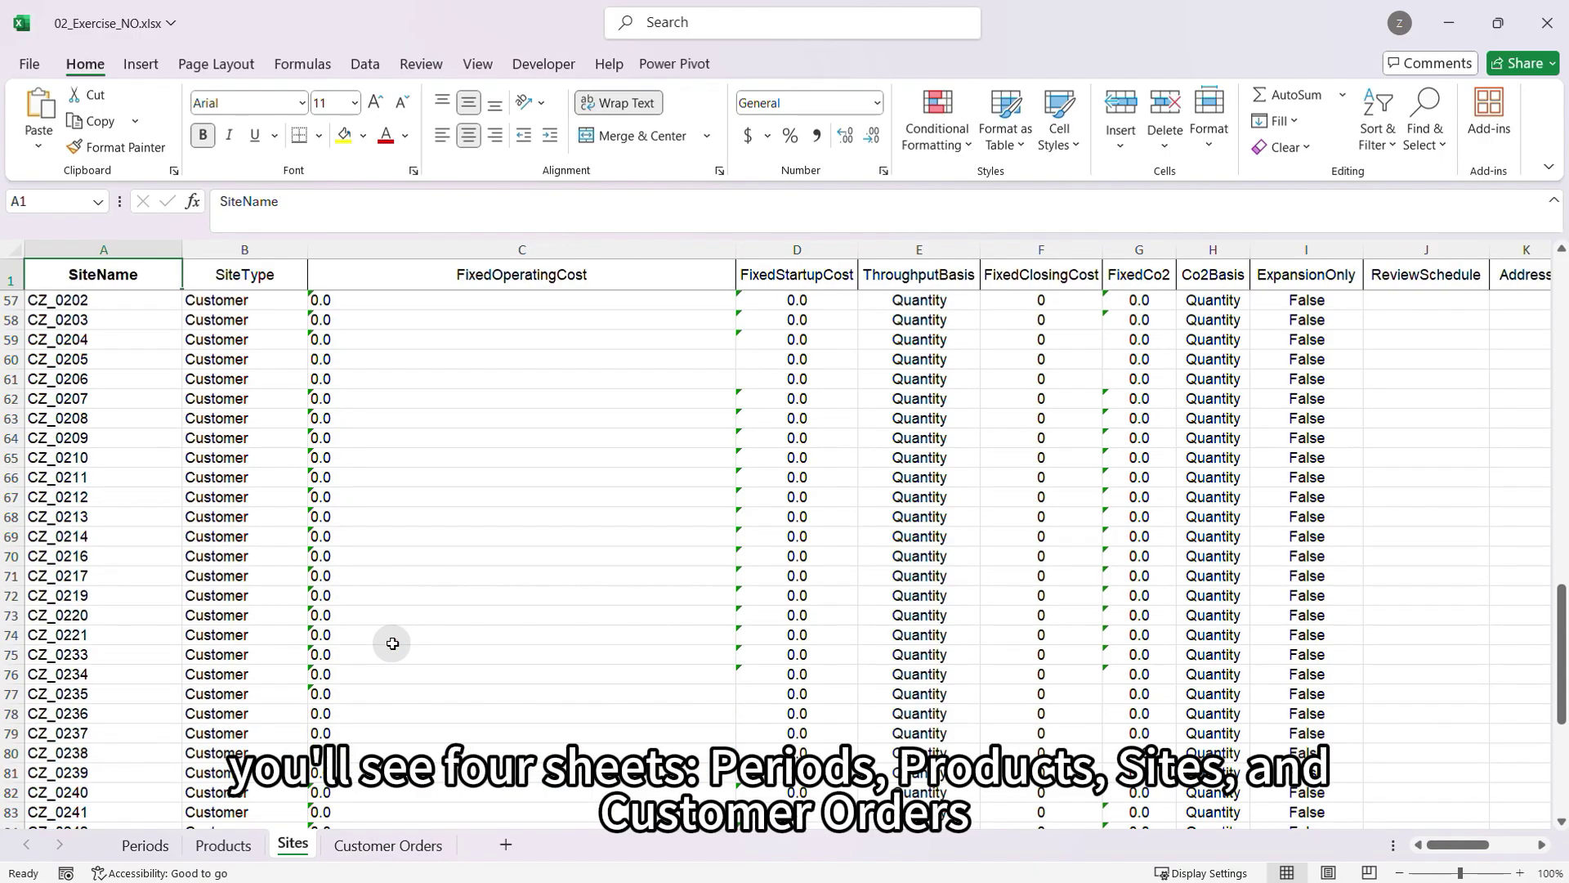
scroll(392, 641, "down", 14)
left_click(389, 845)
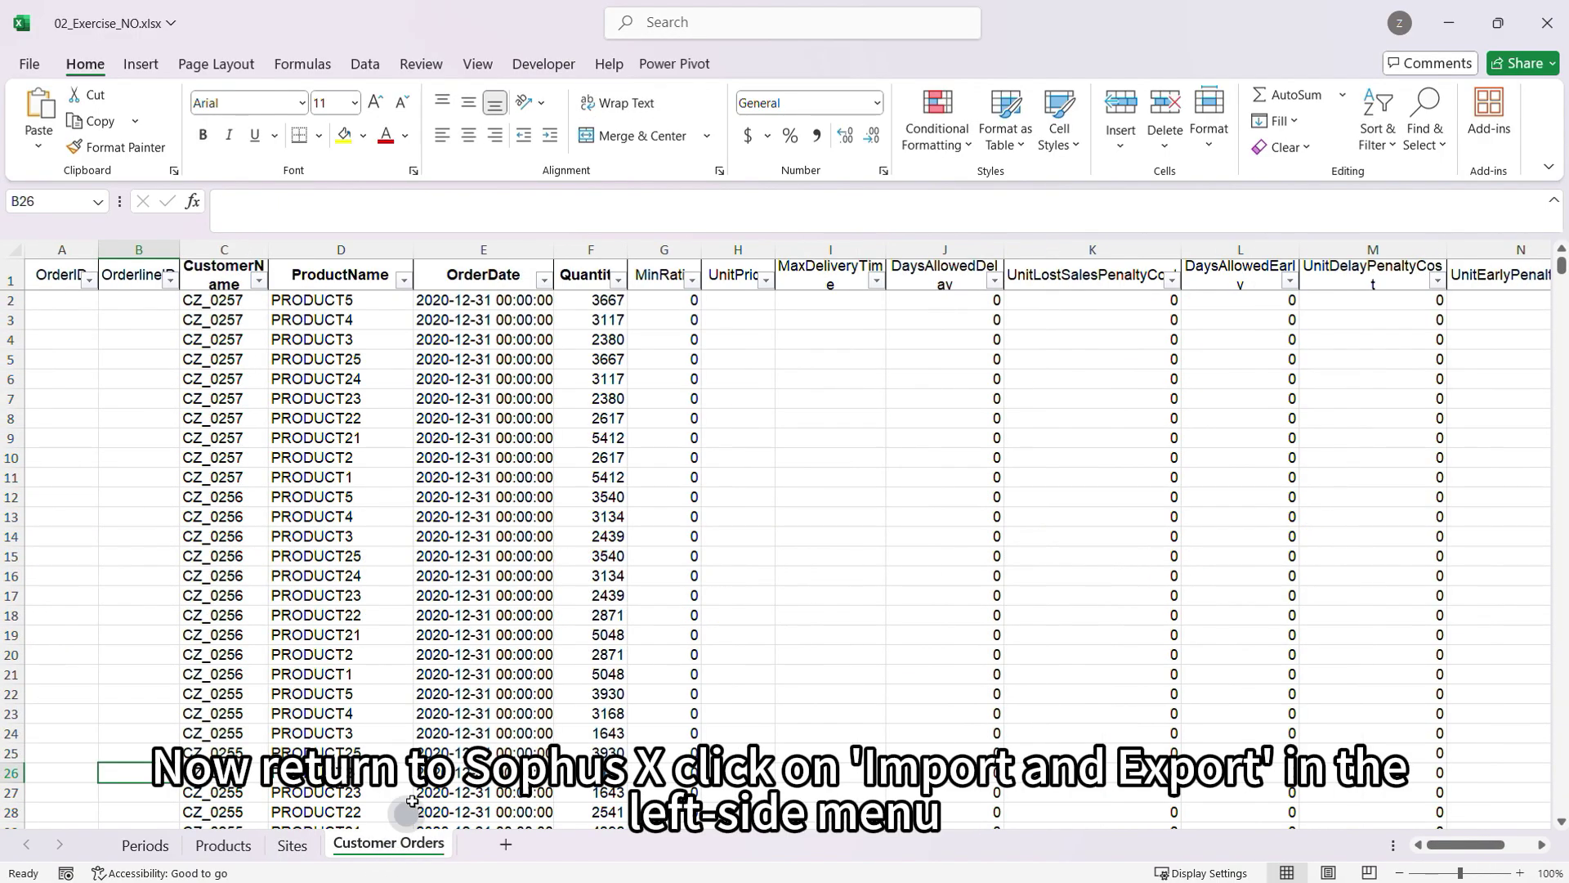
scroll(393, 654, "down", 9)
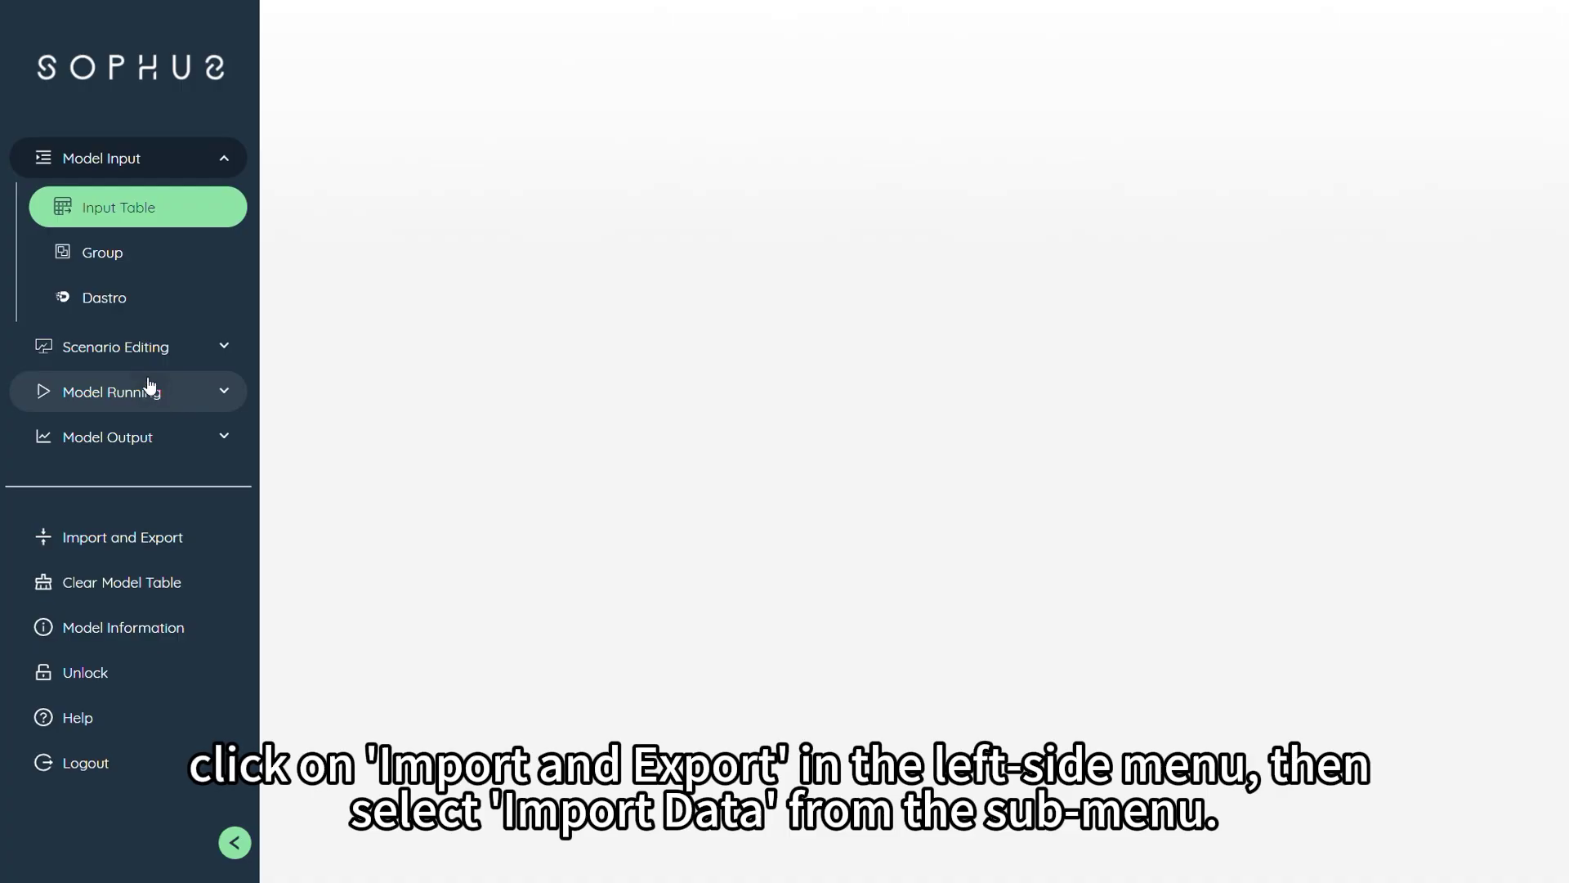
Step: Return to Sophus X and import the exercise Excel workbook into the model using the Replace method
left_click(154, 536)
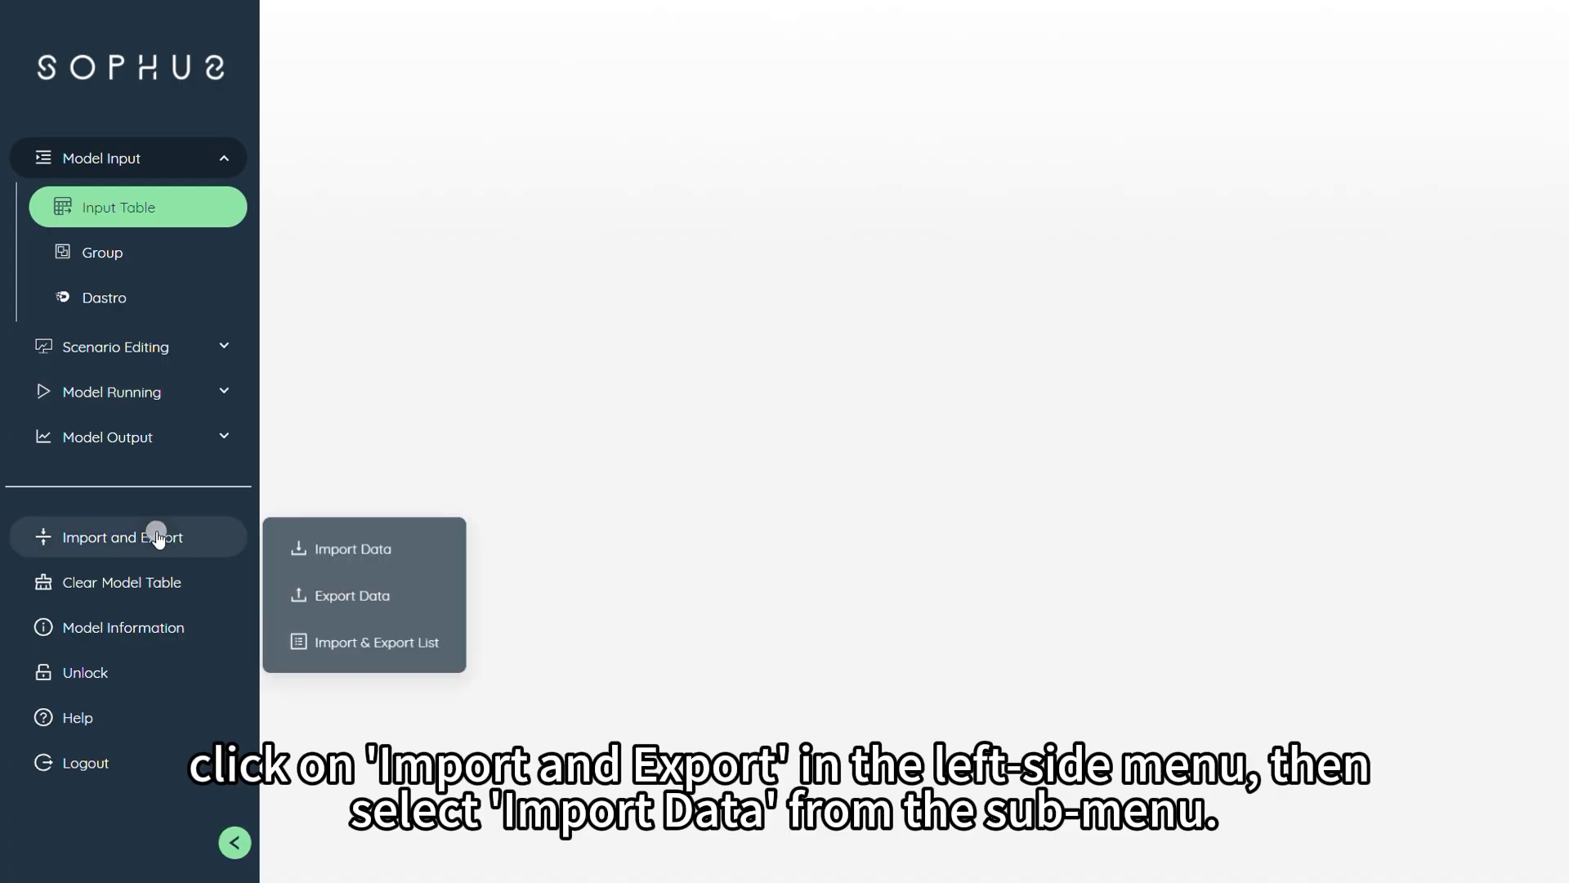
left_click(331, 557)
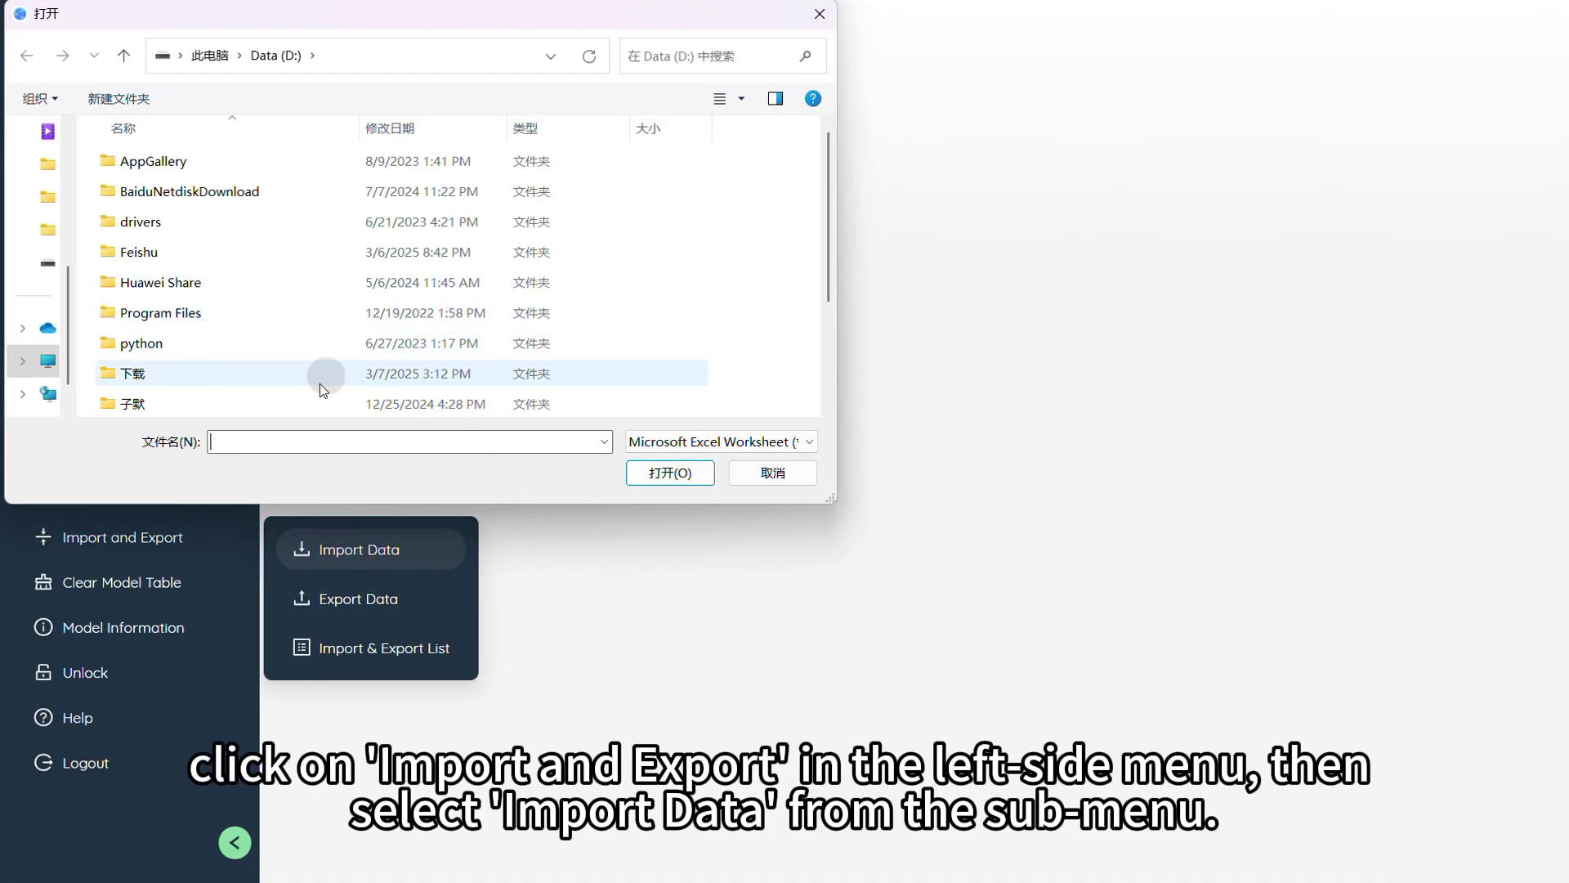
scroll(320, 384, "down", 3)
left_click(286, 399)
left_click(670, 472)
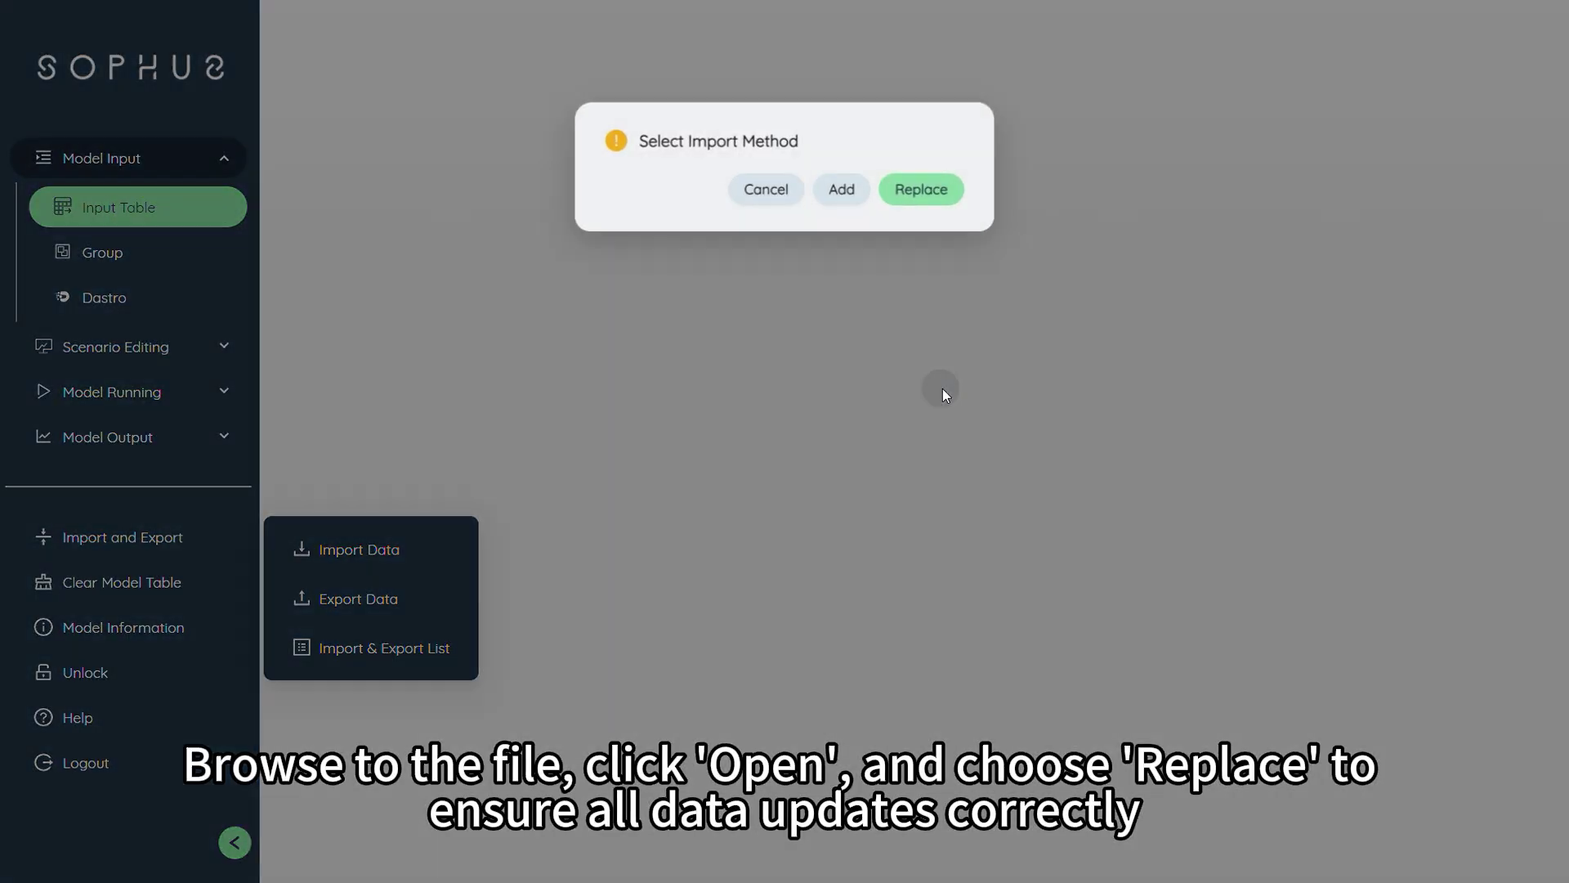
left_click(939, 195)
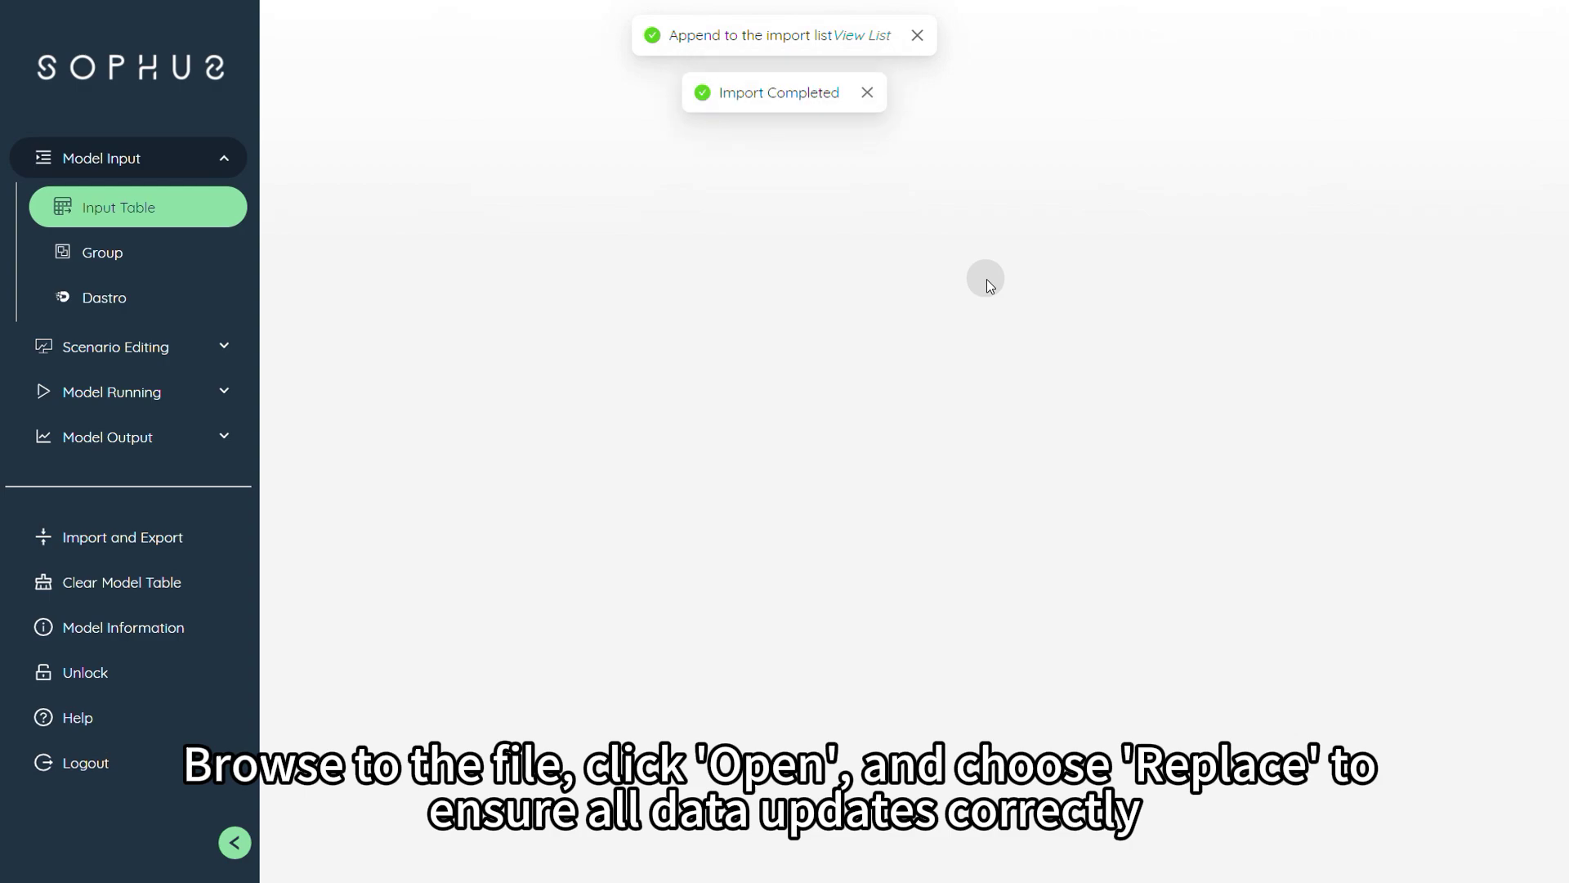
Step: Review the list of imported input tables, then open the Periods table and check the horizon's start and end dates
left_click(135, 212)
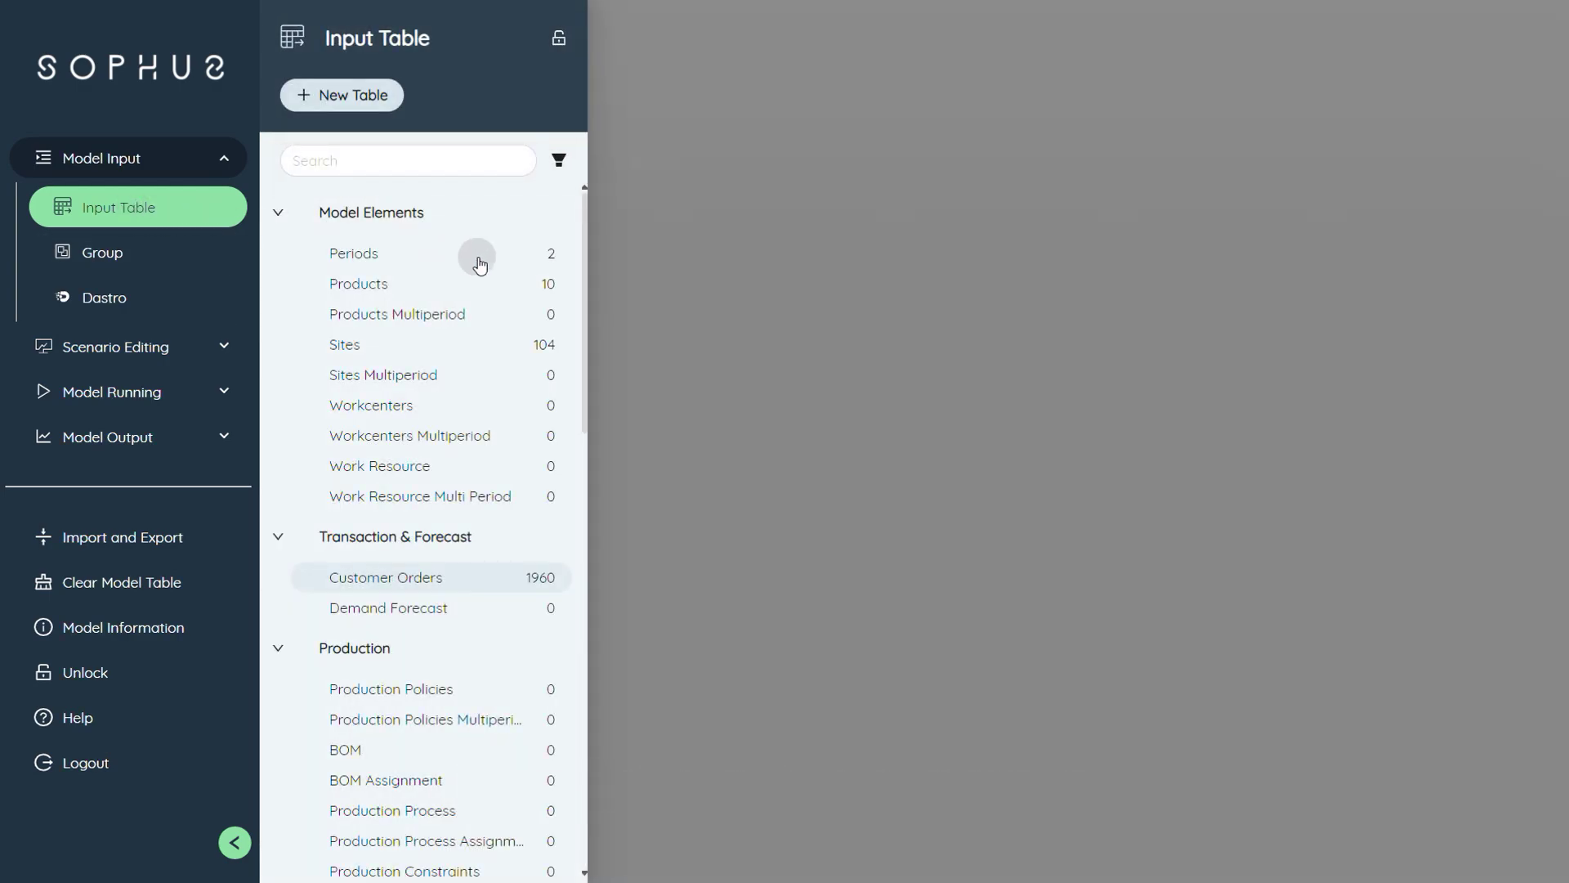
left_click(523, 344)
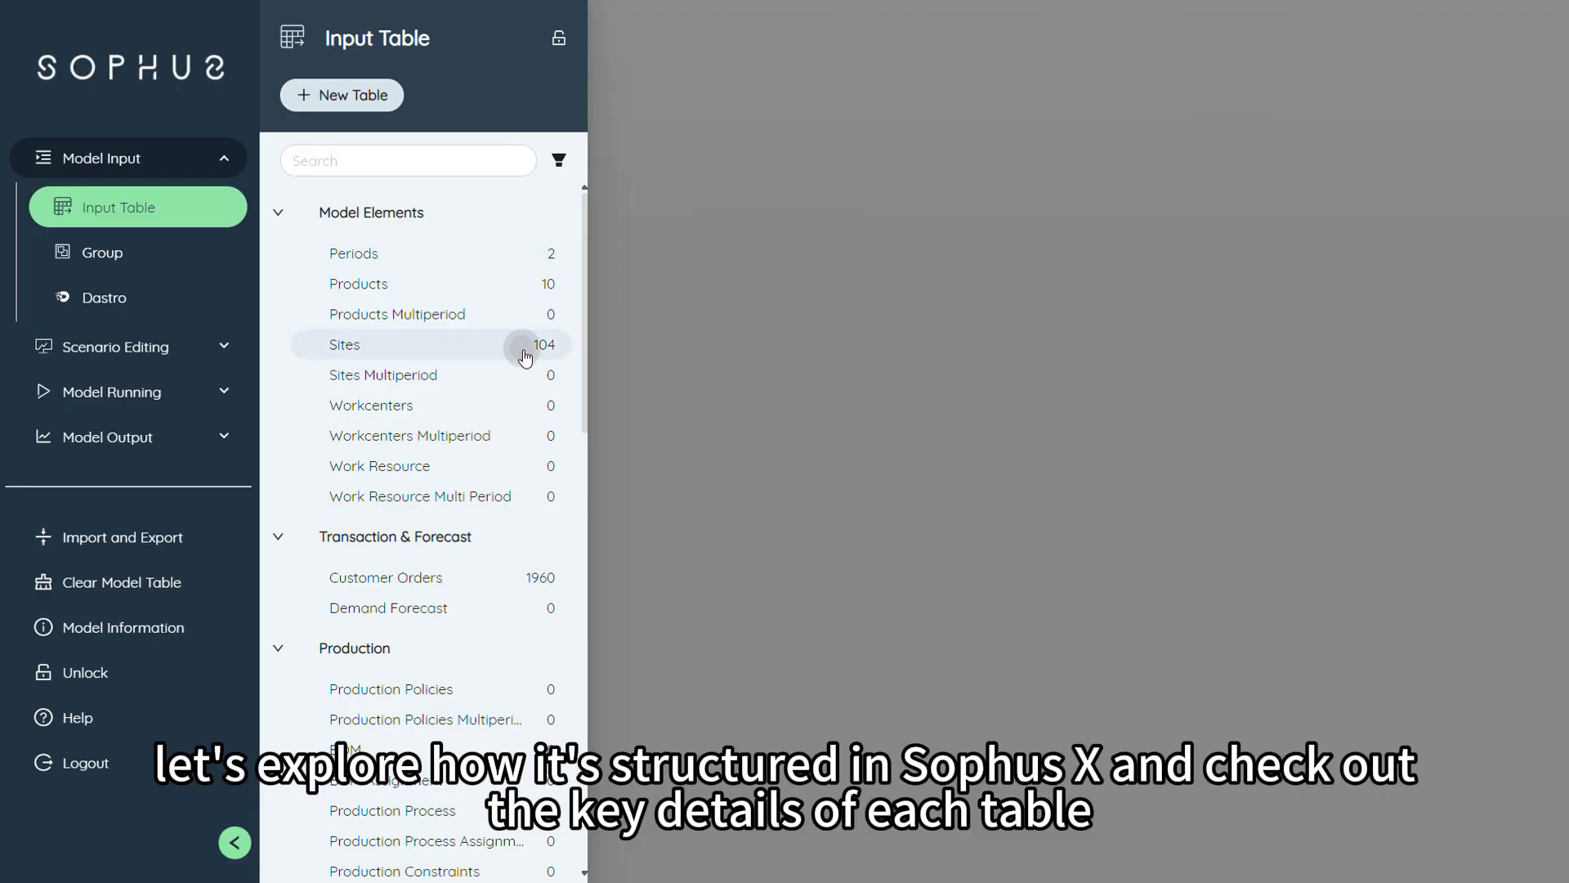
left_click(483, 580)
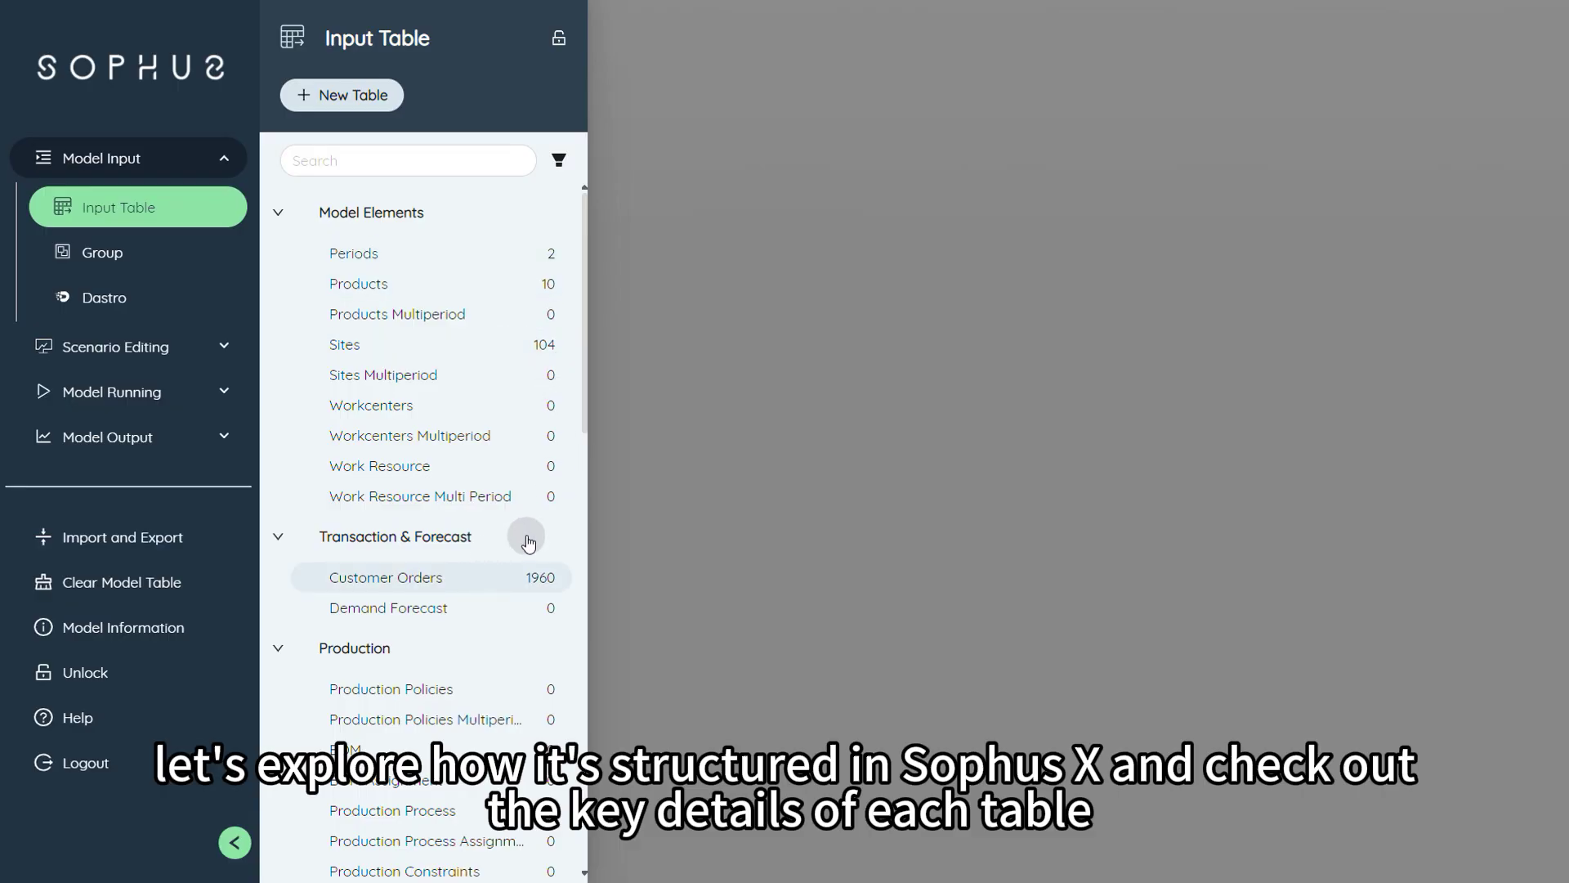
left_click(421, 255)
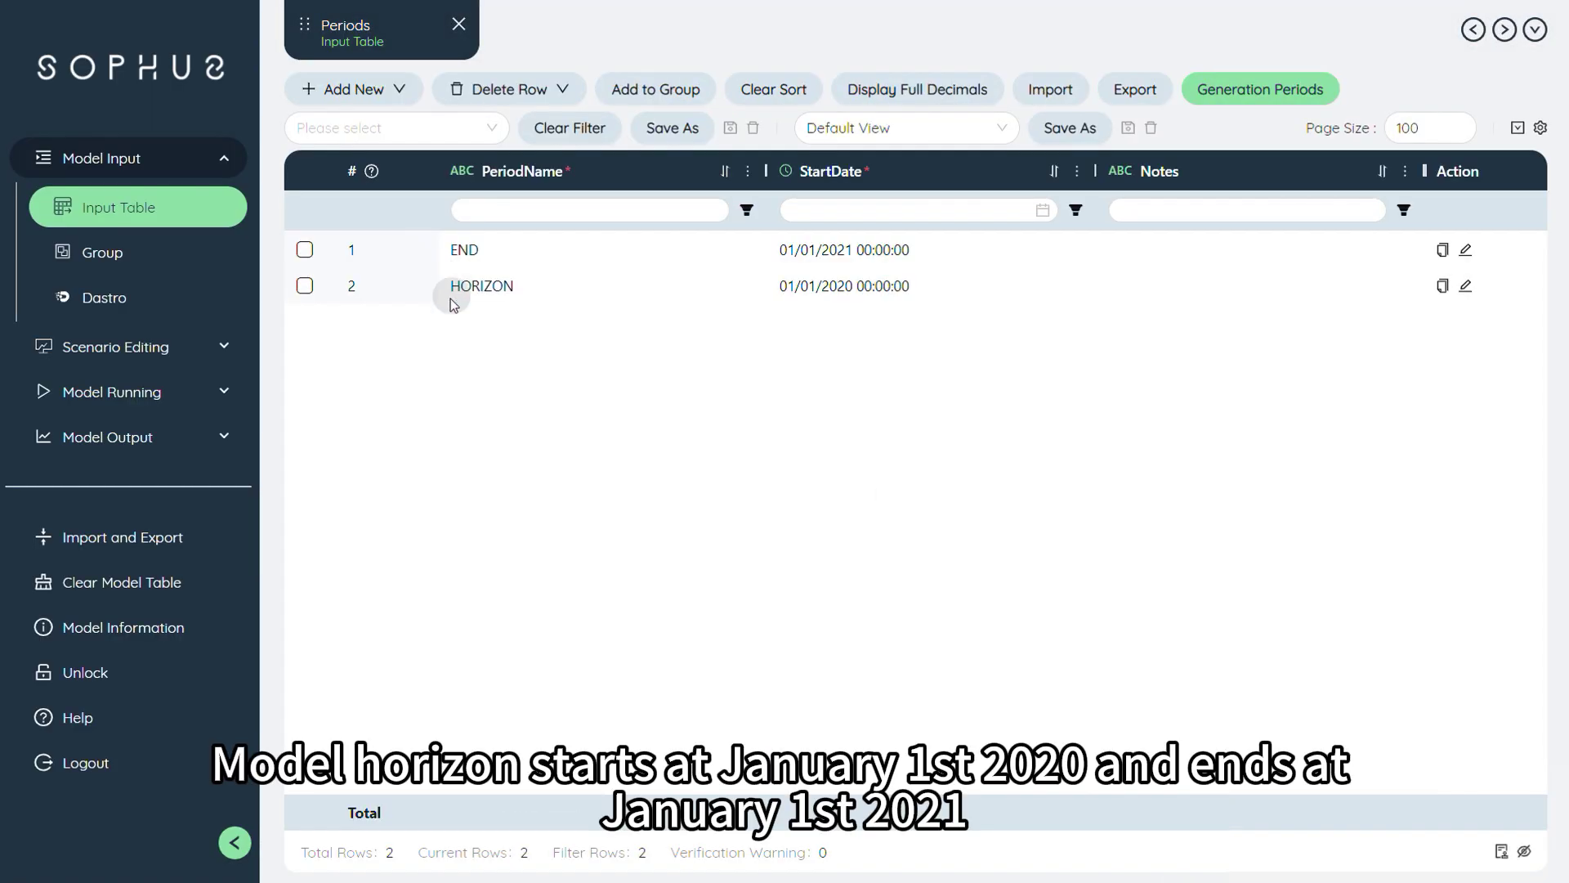
left_click(940, 287)
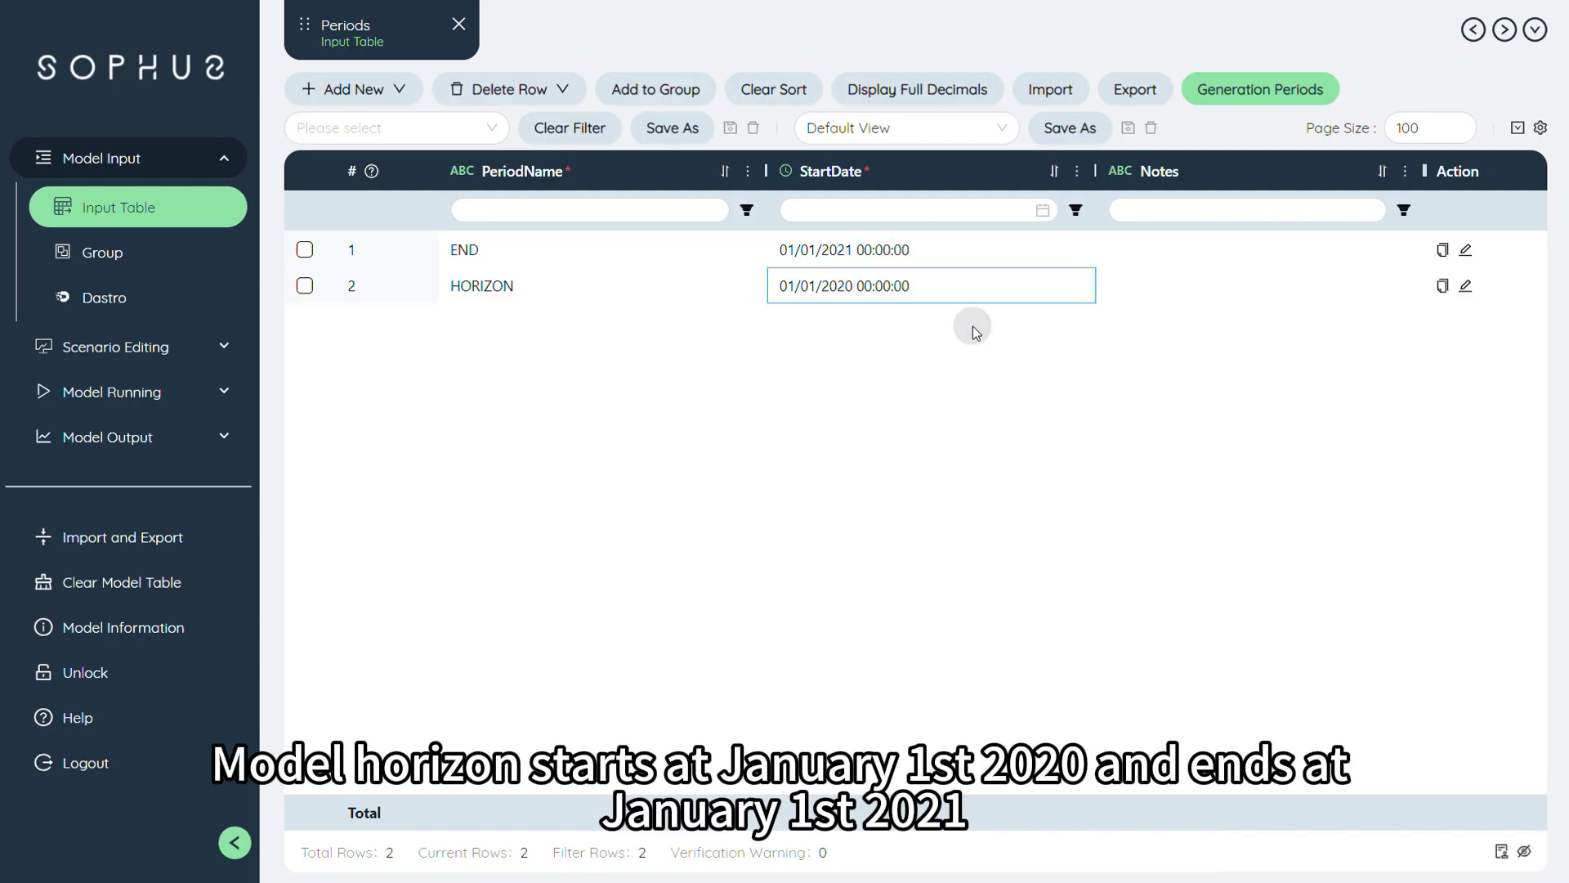
Step: Open the Products input table and examine the Value, Price, Volume and Weight fields of the products
left_click(140, 206)
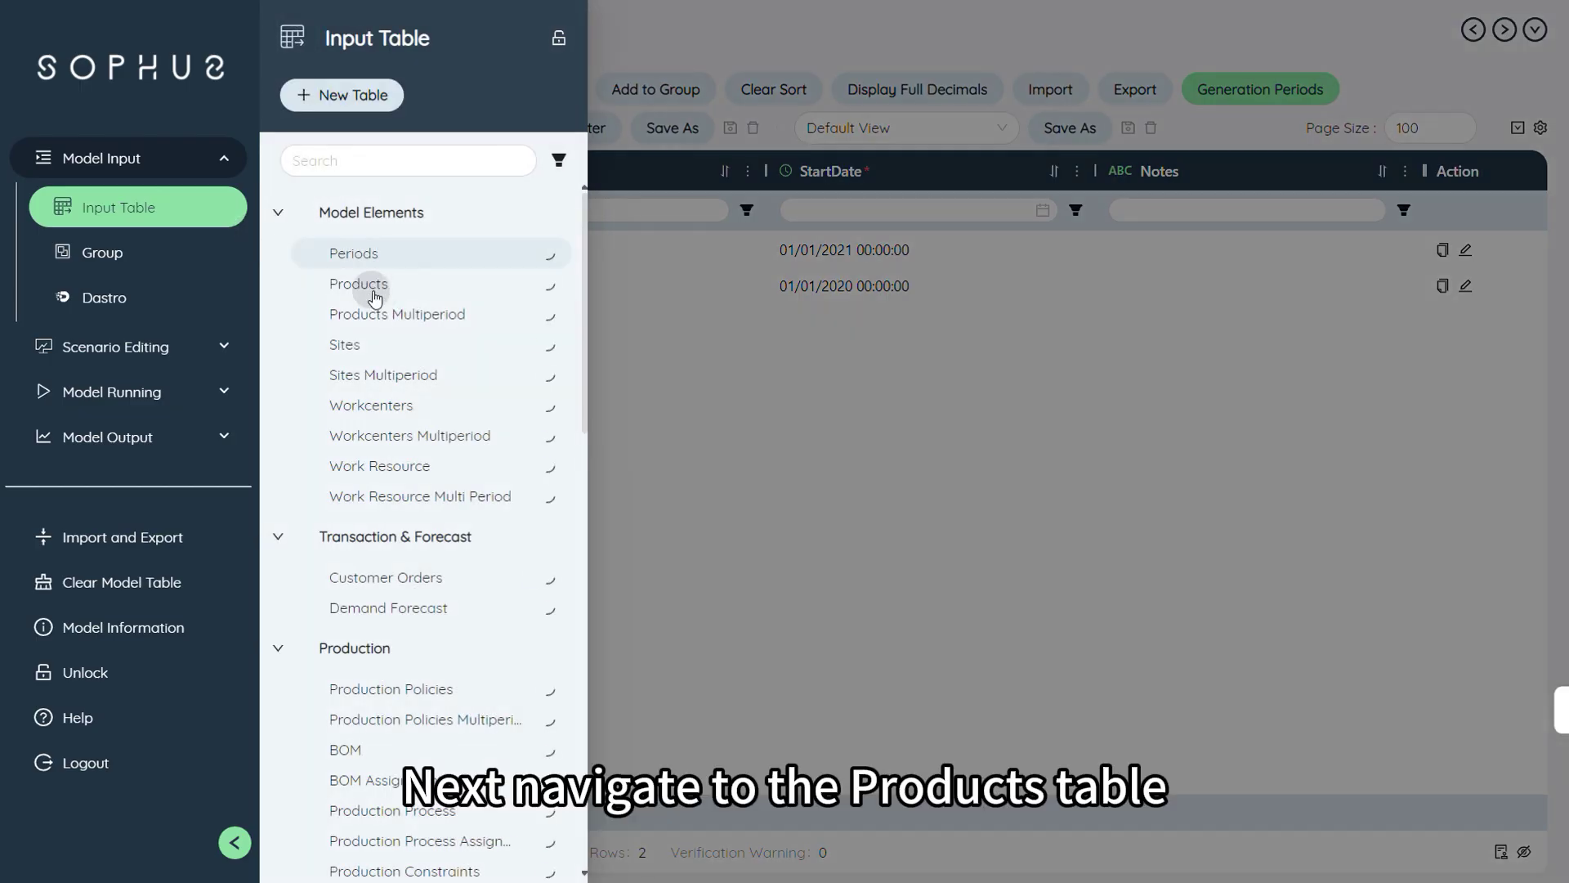
left_click(379, 292)
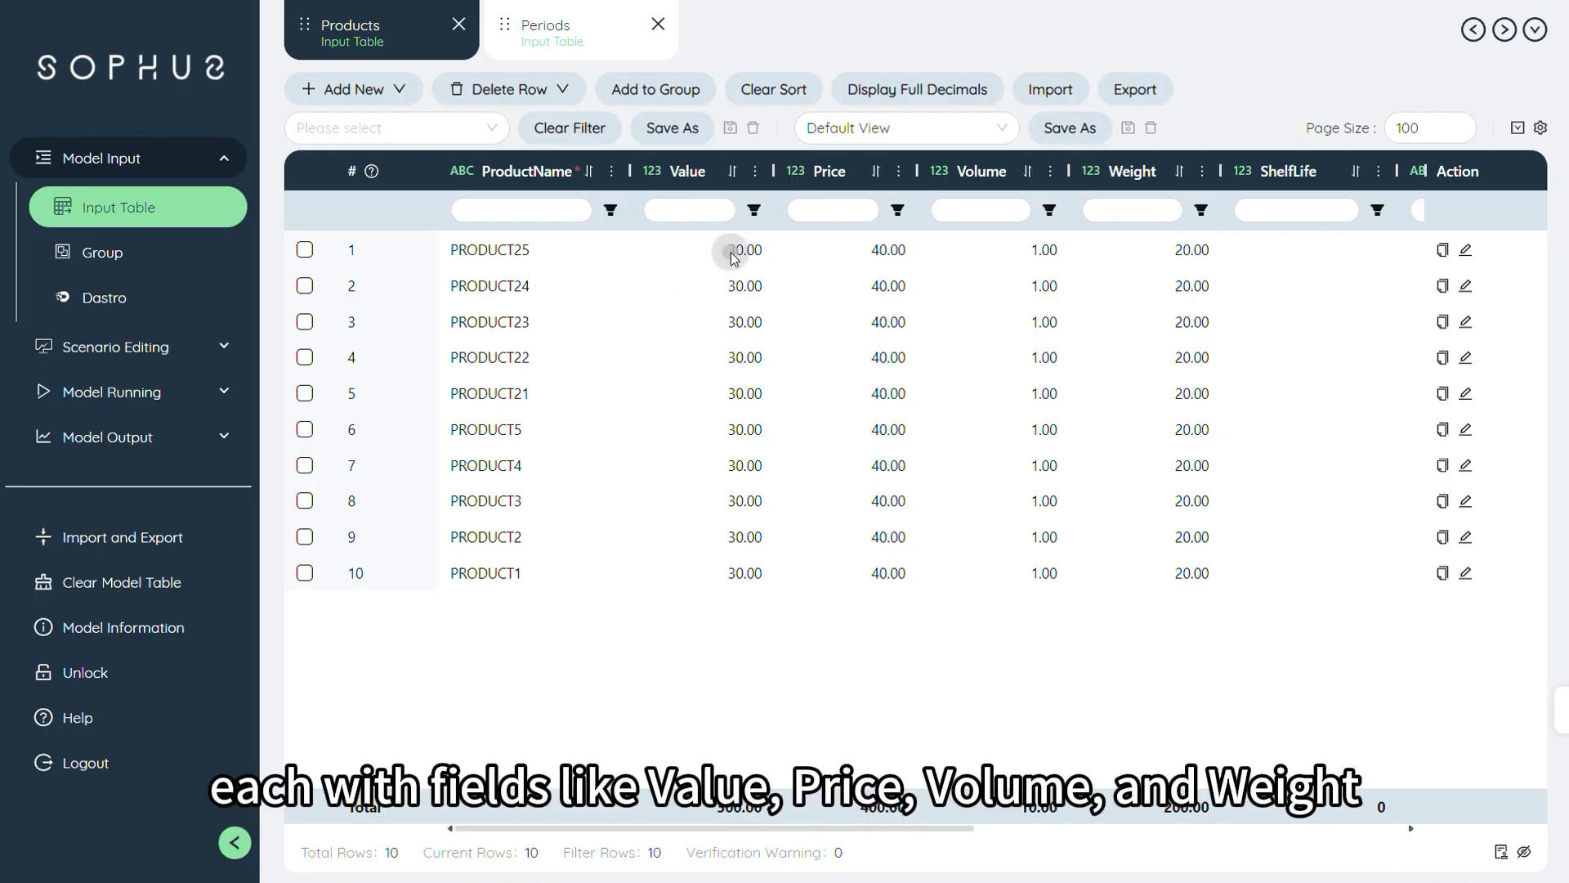
left_click(842, 253)
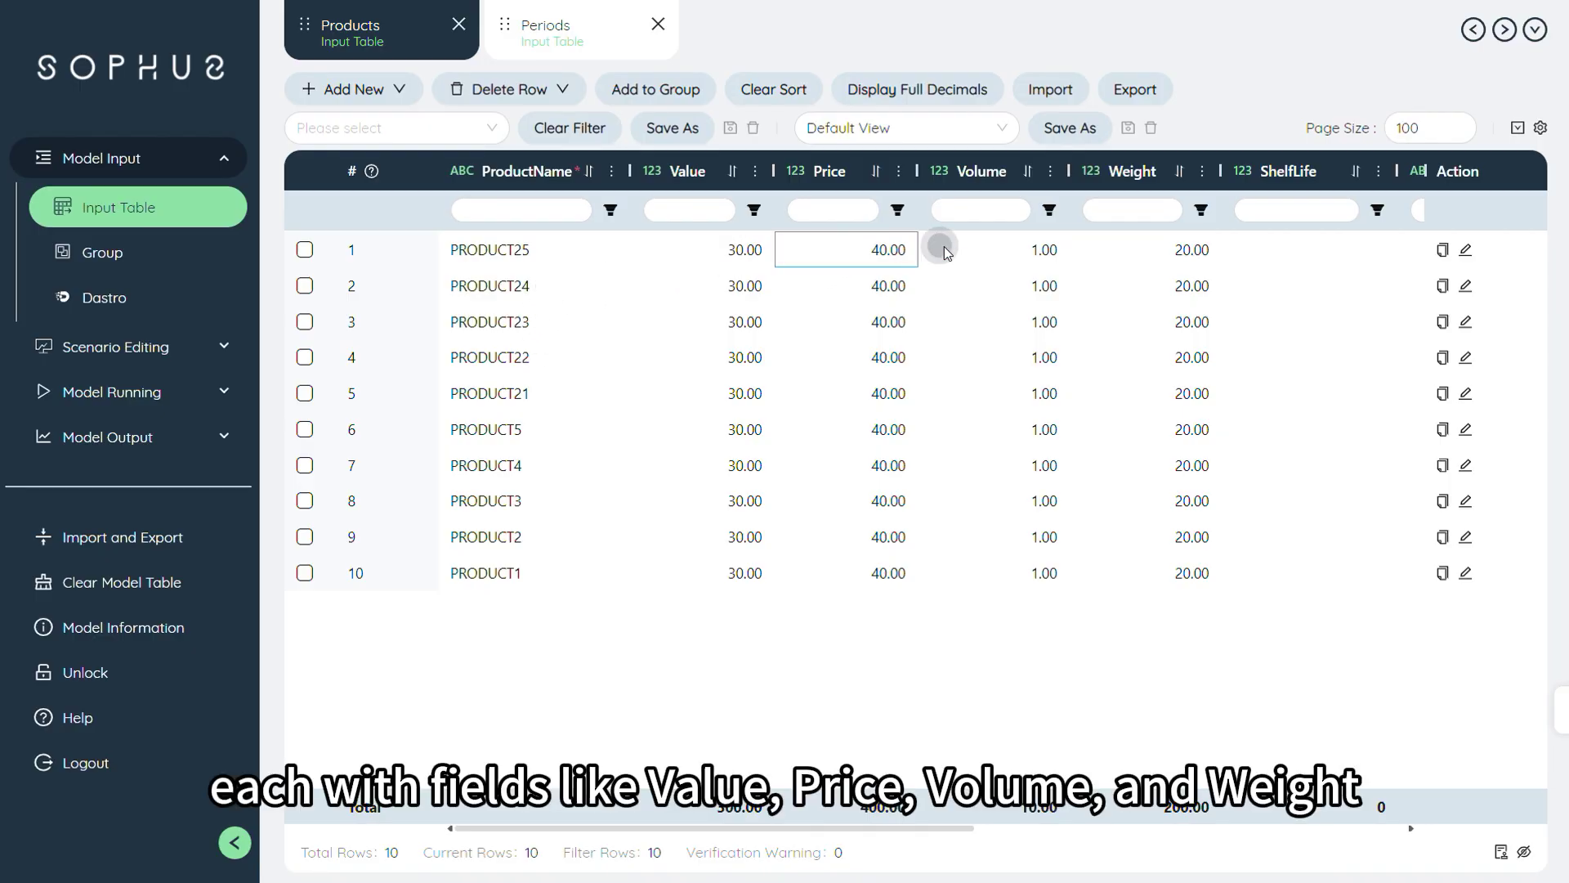
left_click(1155, 252)
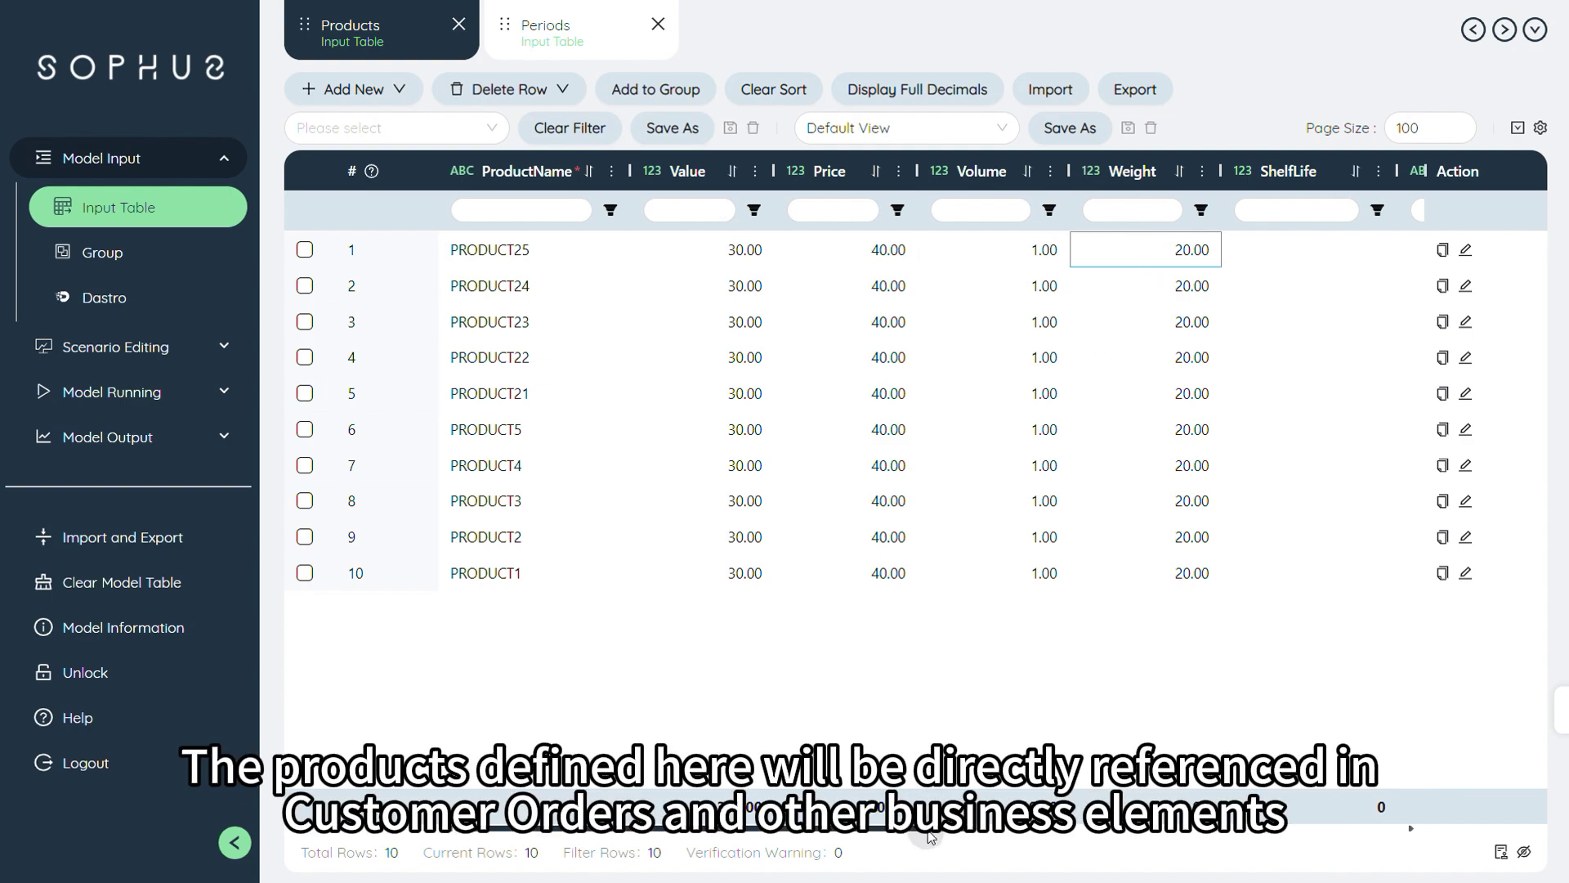
left_click_drag(929, 830, 861, 844)
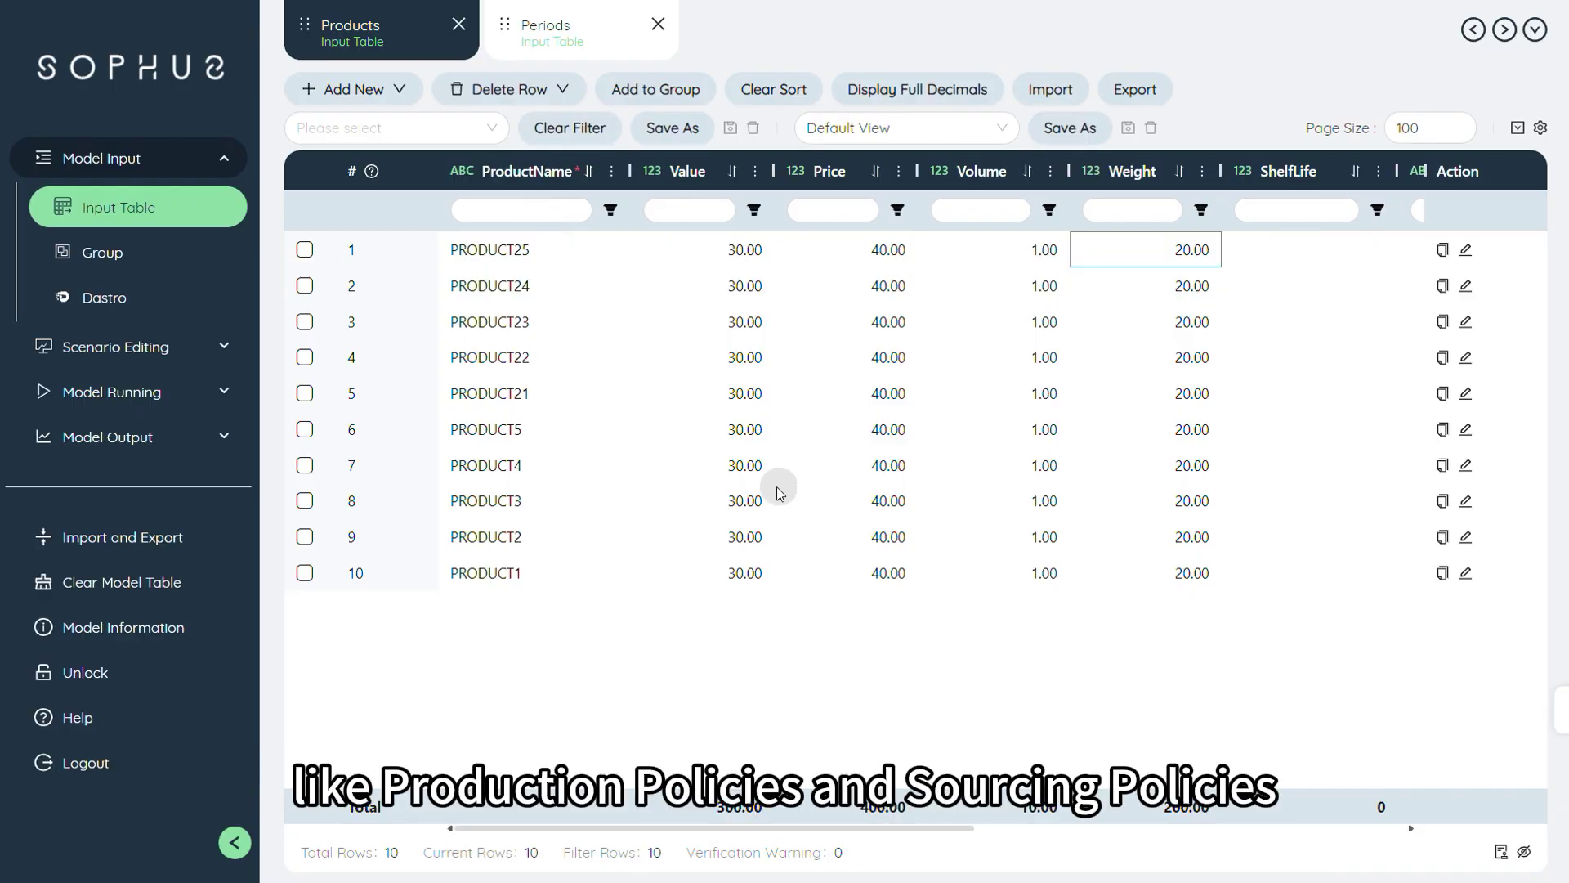
Step: Open the Sites input table and examine the SiteType and FixedOperatingCost columns for facilities and customers
left_click(197, 221)
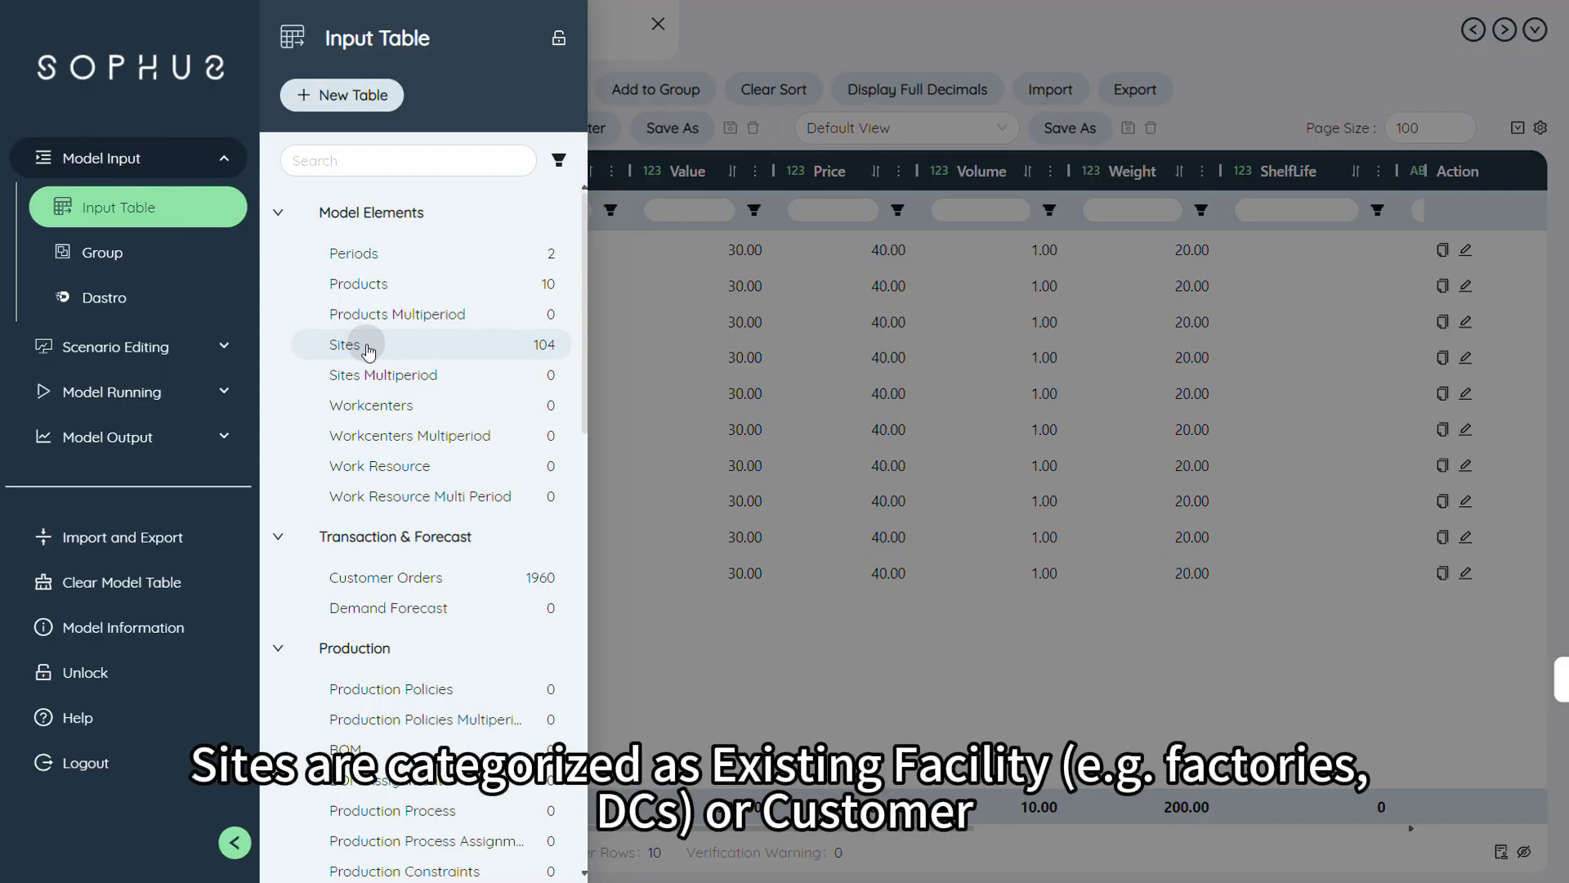
left_click(368, 347)
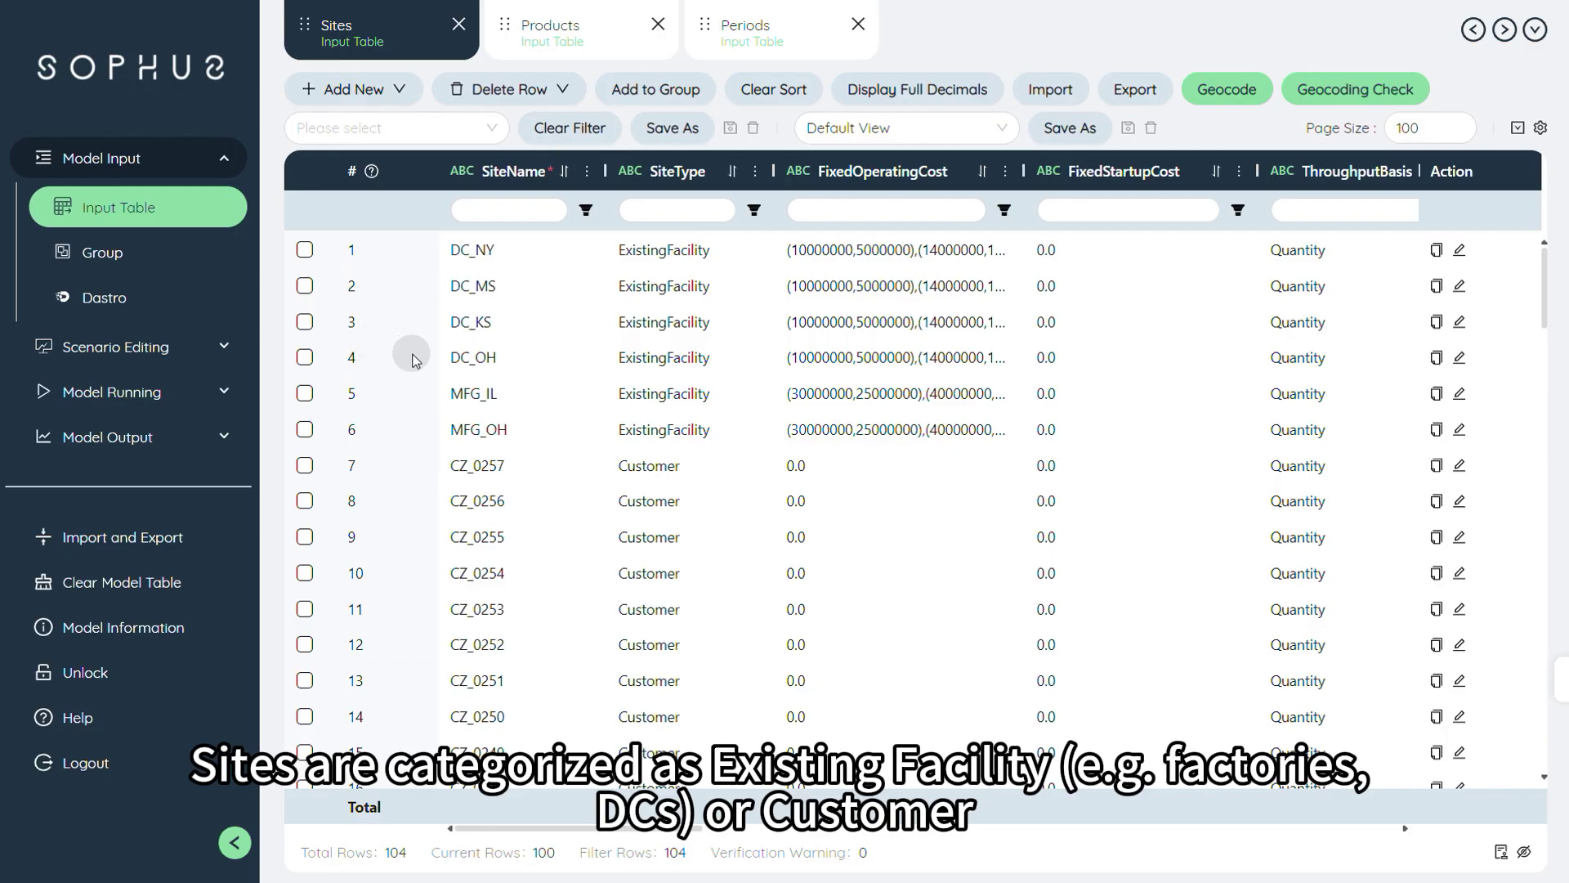
left_click(648, 357)
left_click(667, 490)
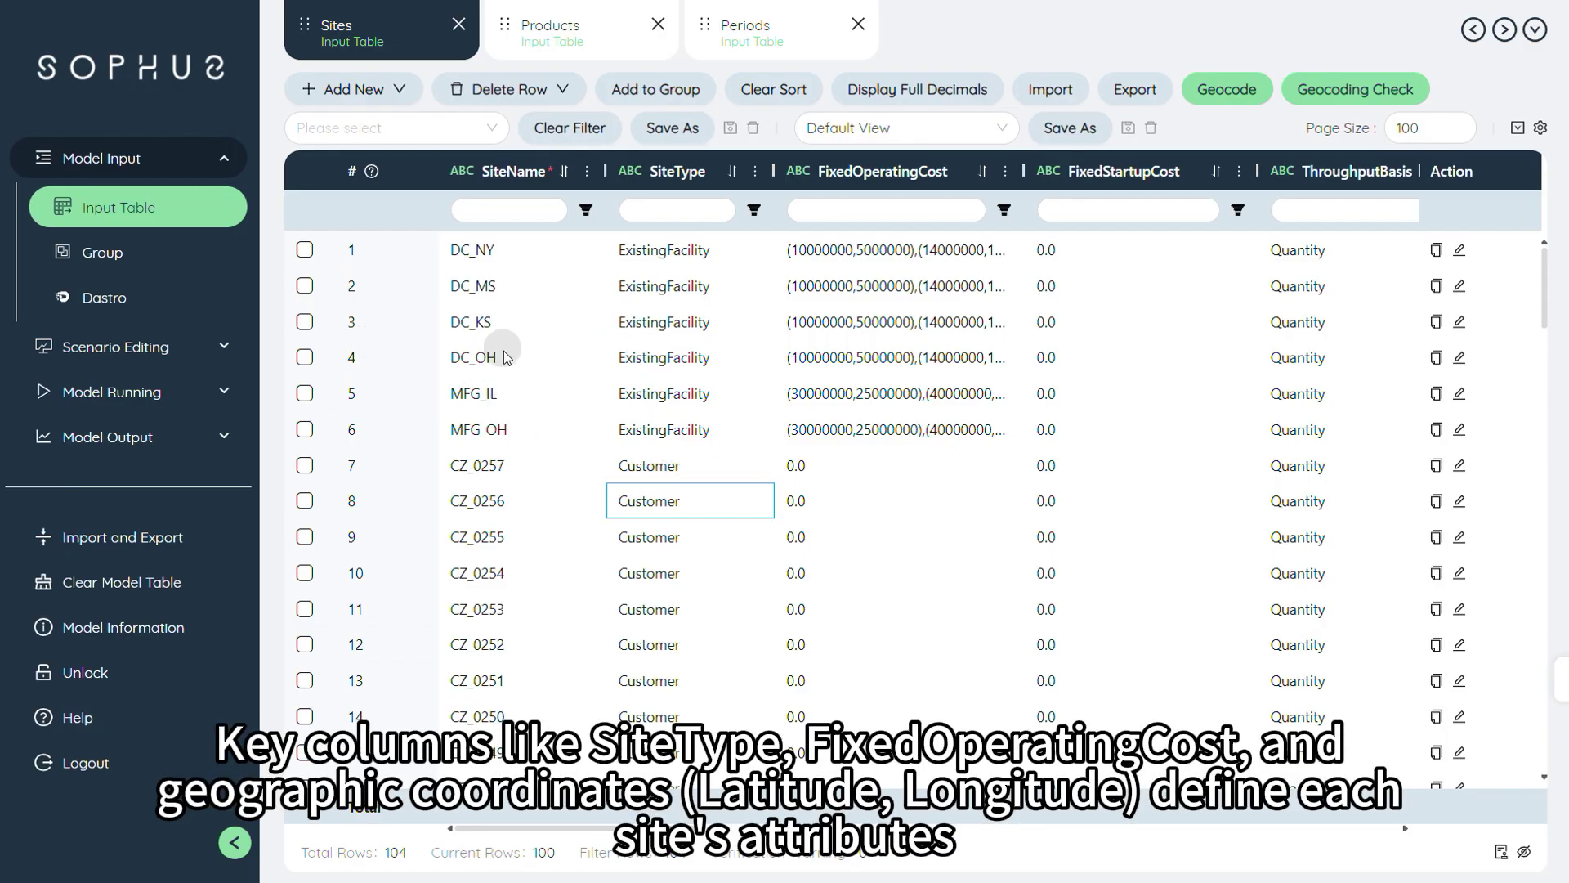
left_click(509, 393)
left_click(783, 393)
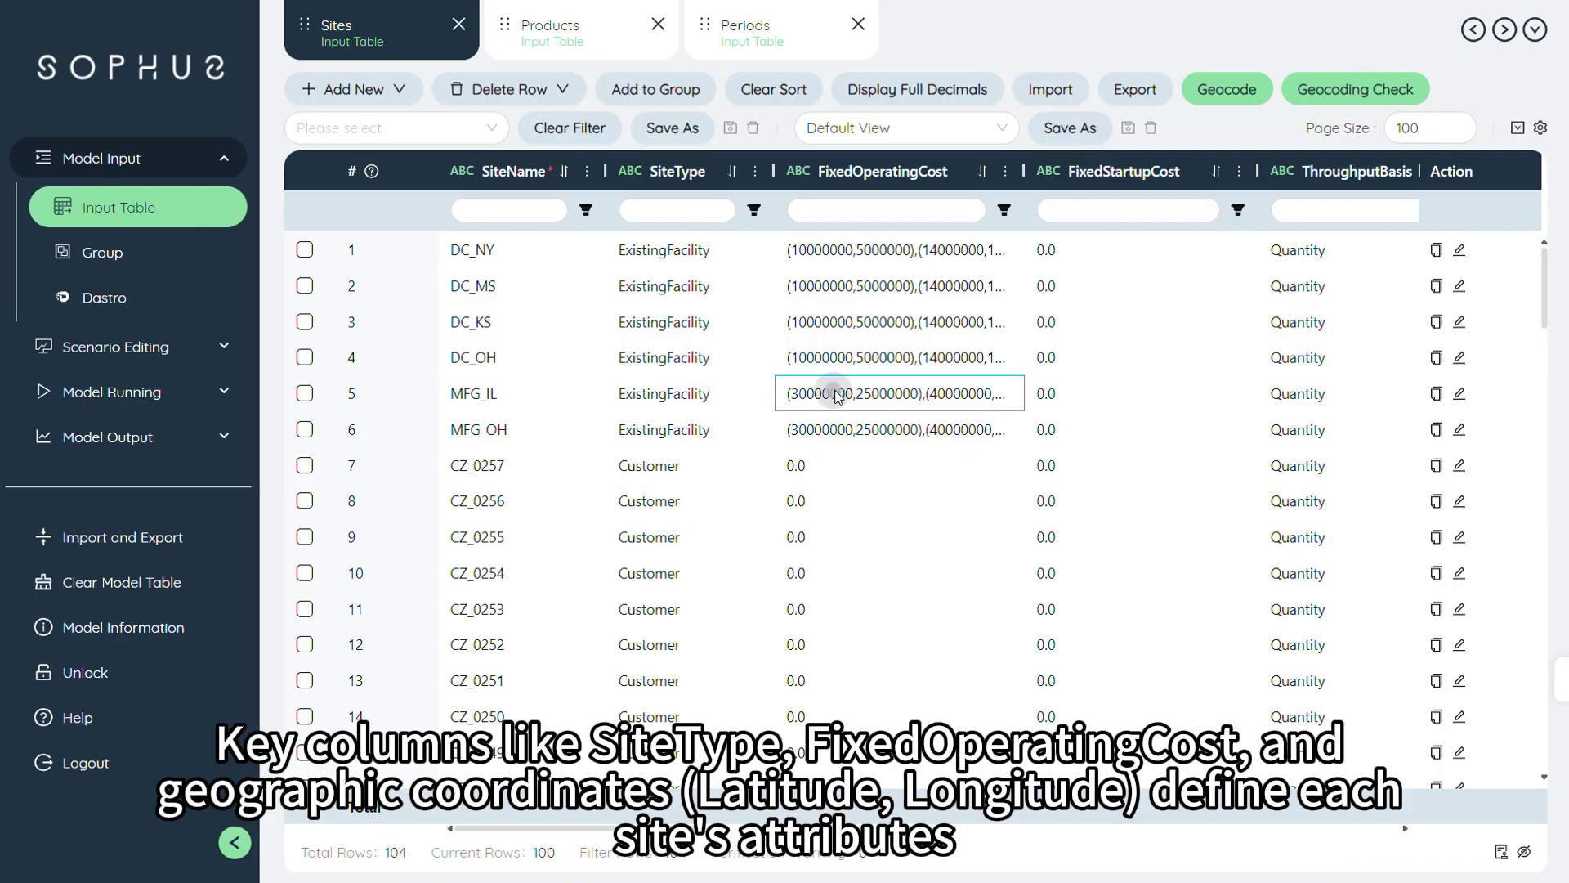
Step: Examine the State, Latitude and Longitude columns of the Sites table, then return to its first columns
left_click_drag(578, 836, 1065, 851)
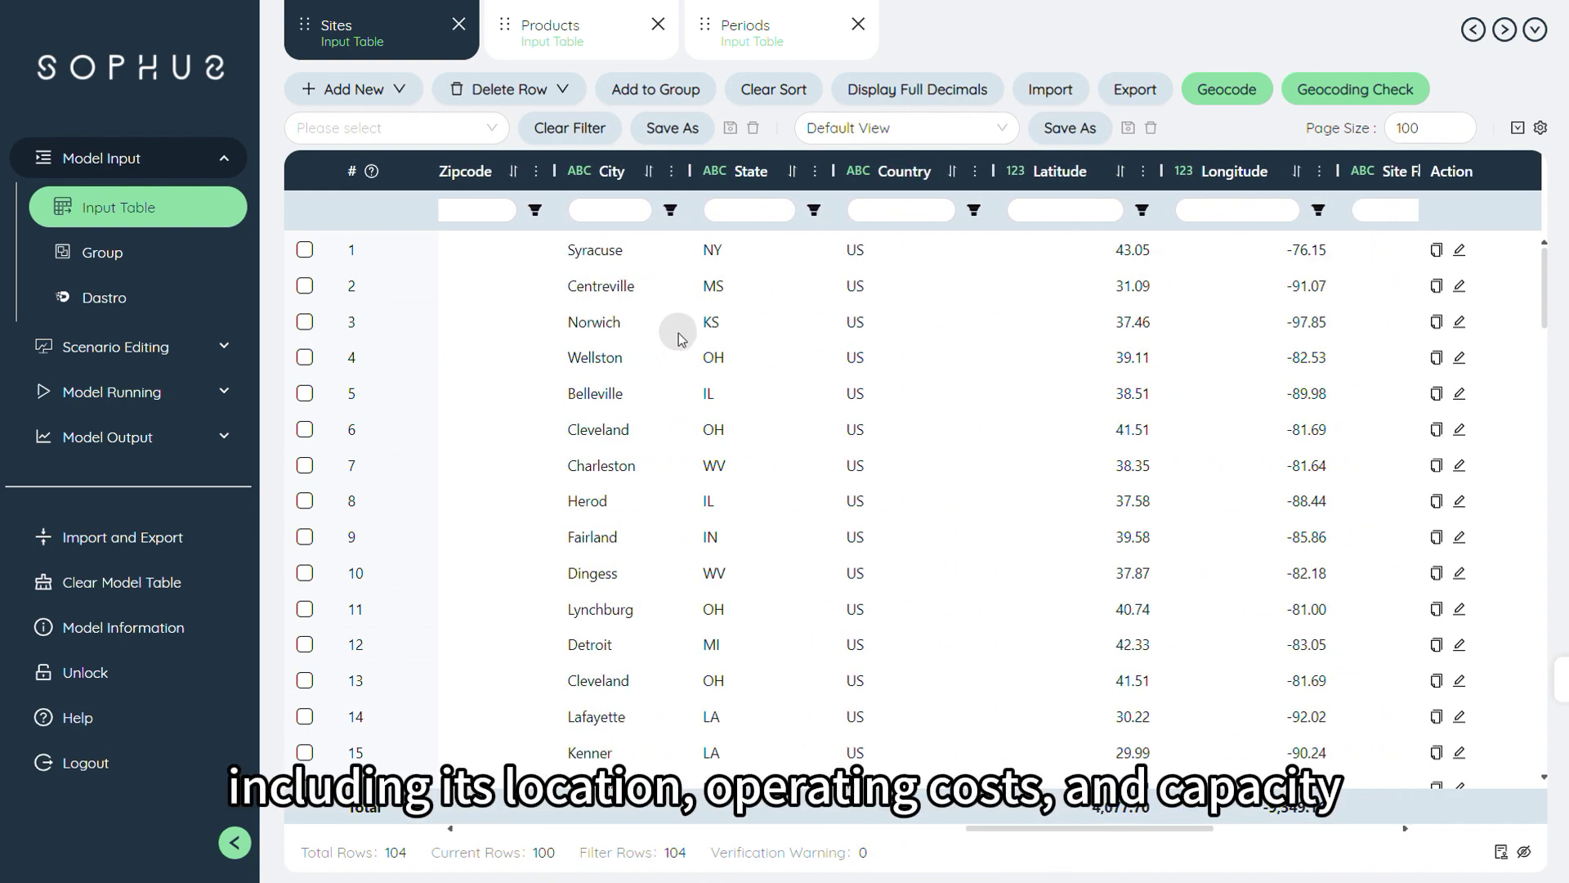
left_click(735, 330)
left_click(1079, 326)
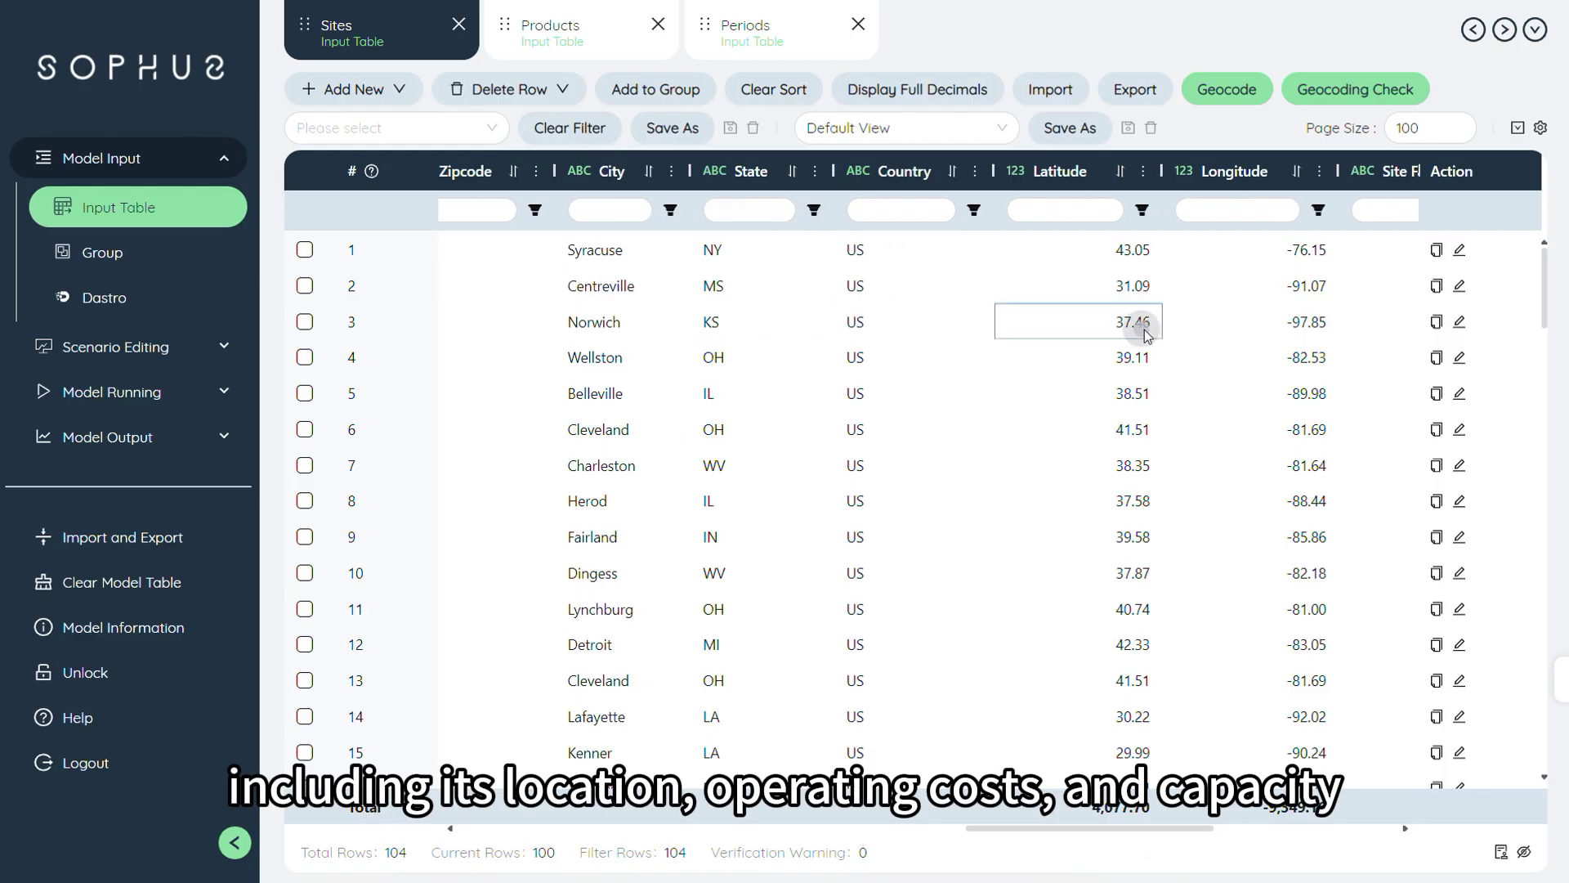
left_click(1256, 337)
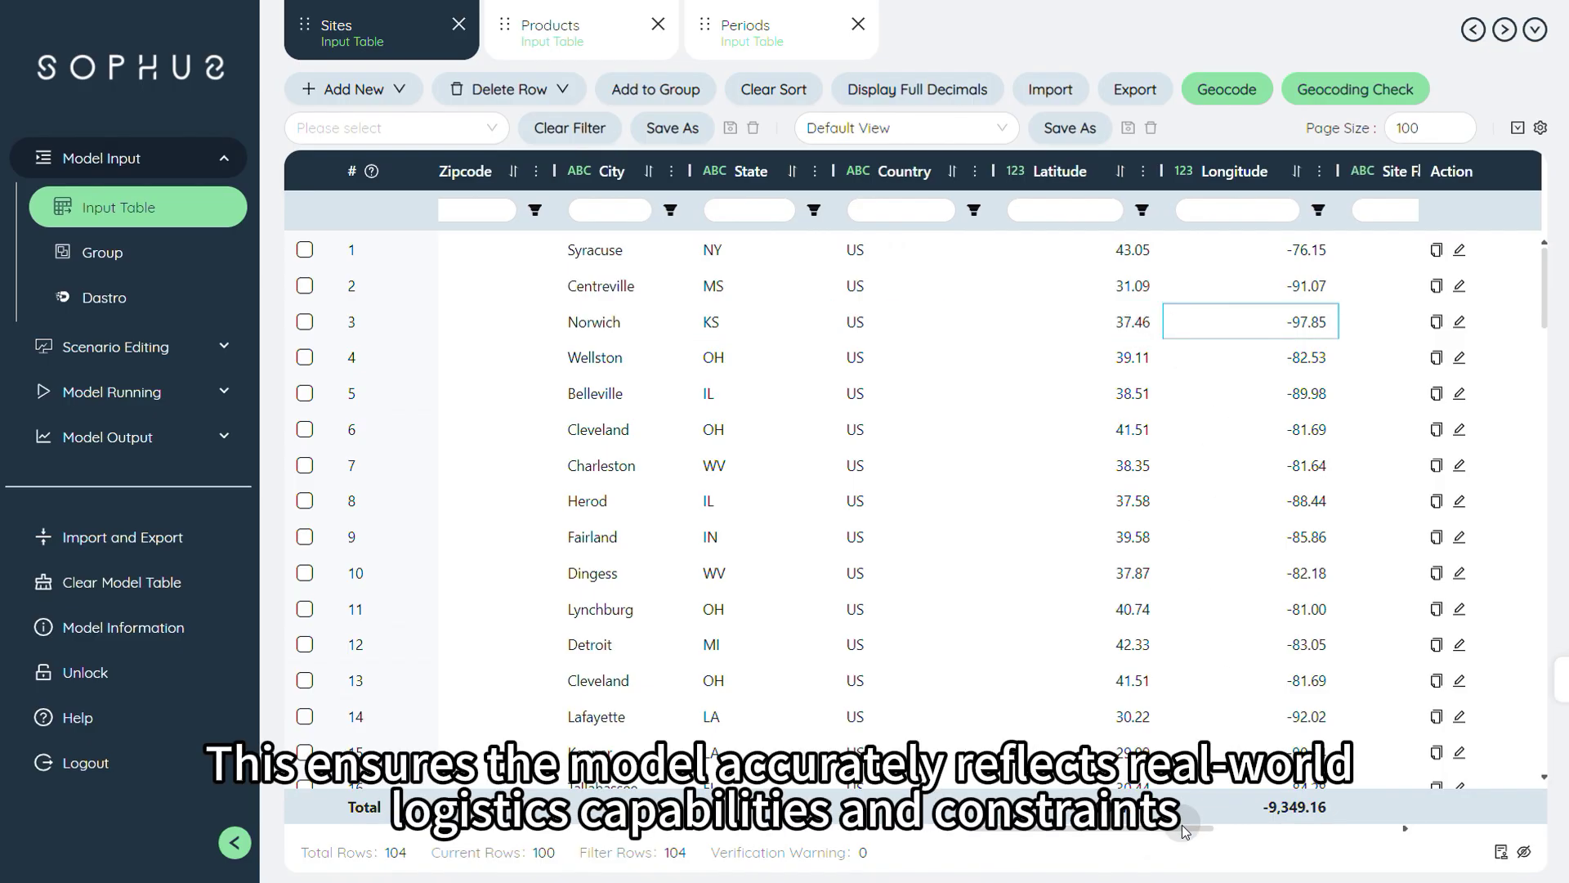
left_click_drag(1185, 829, 601, 844)
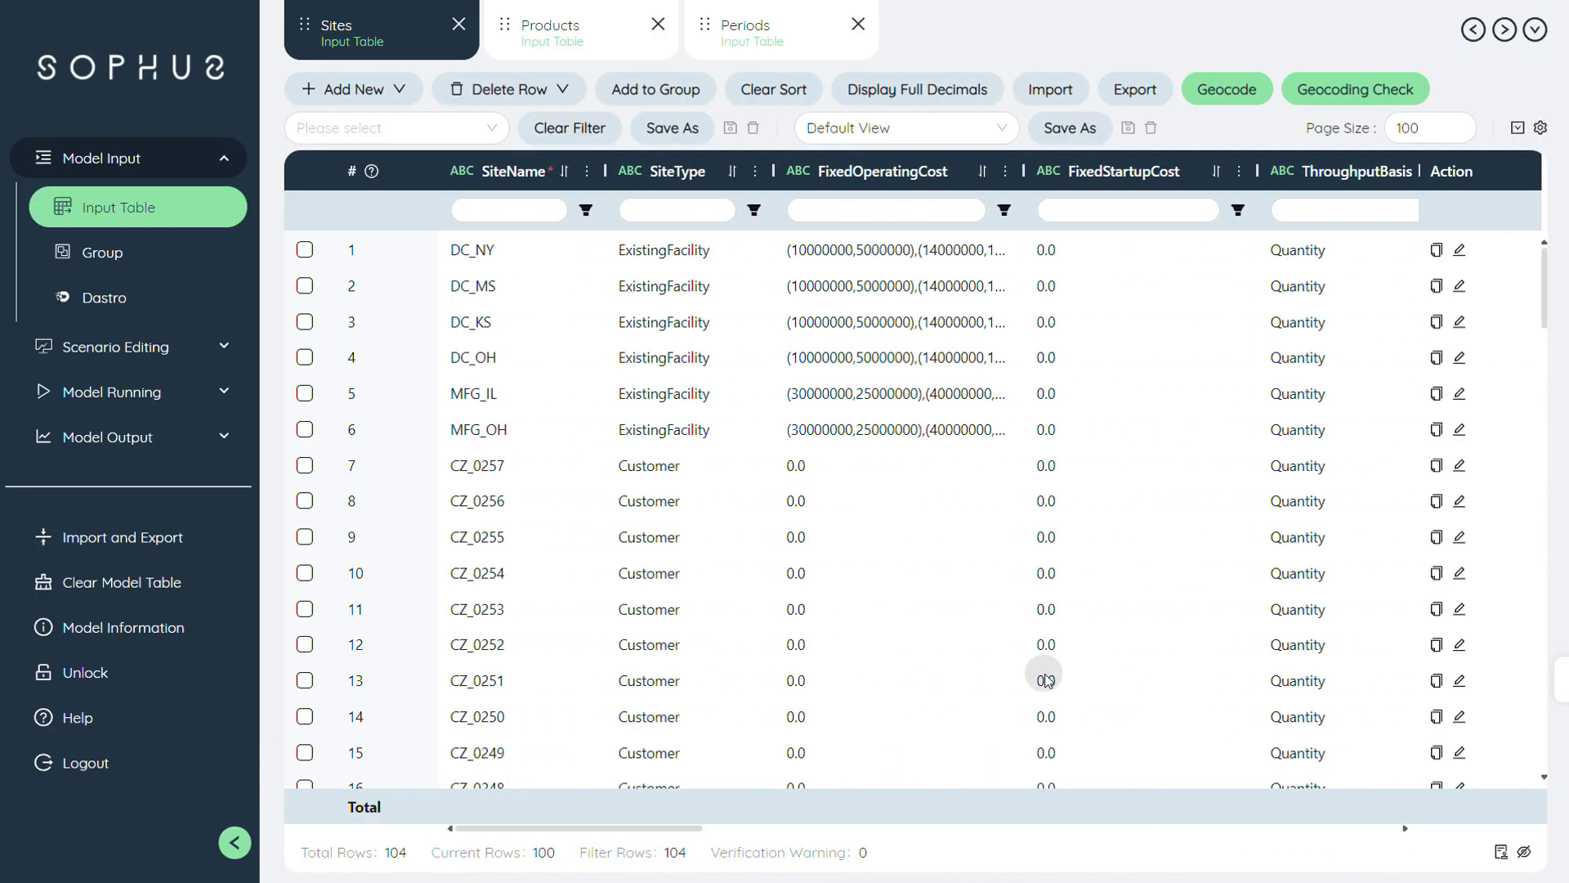
Step: Open the Customer Orders input table and examine its ProductName, OrderDate and Quantity columns
left_click(167, 220)
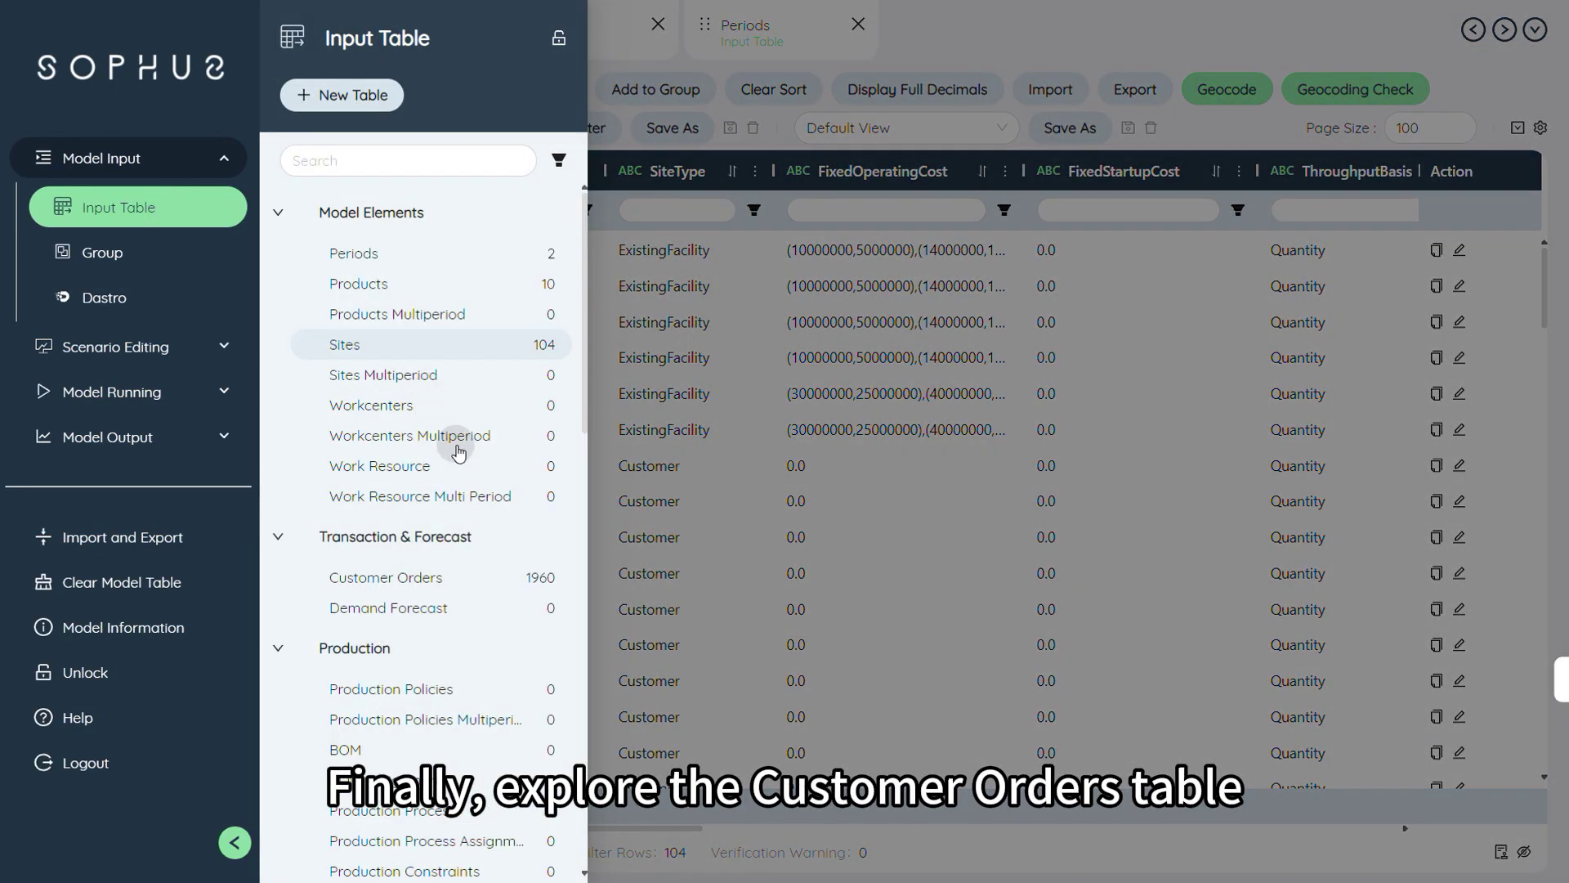
left_click(460, 576)
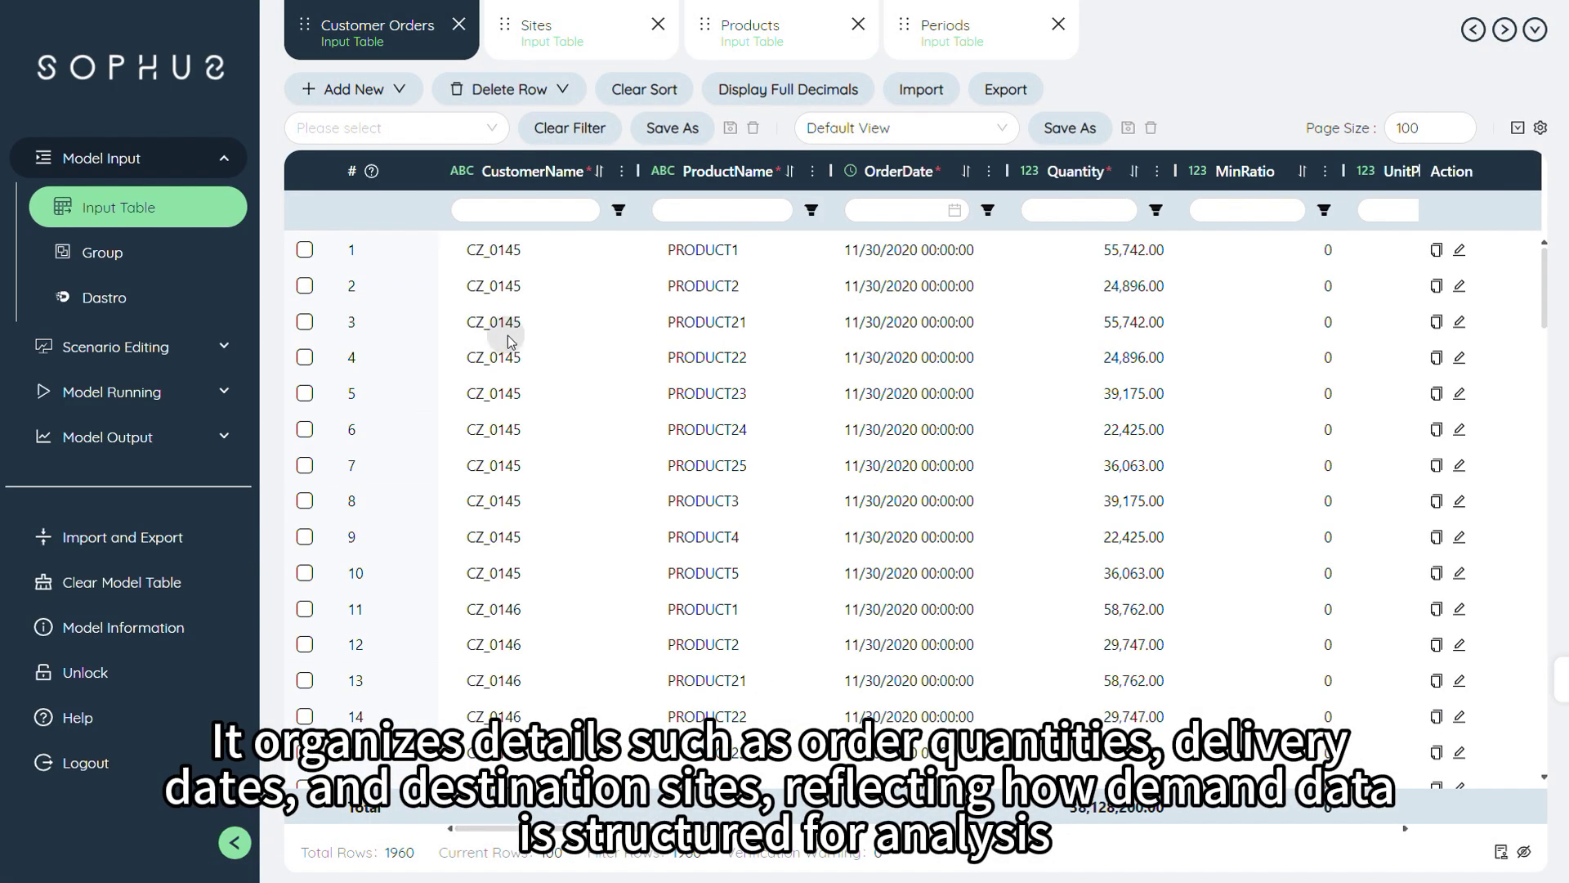
left_click(680, 325)
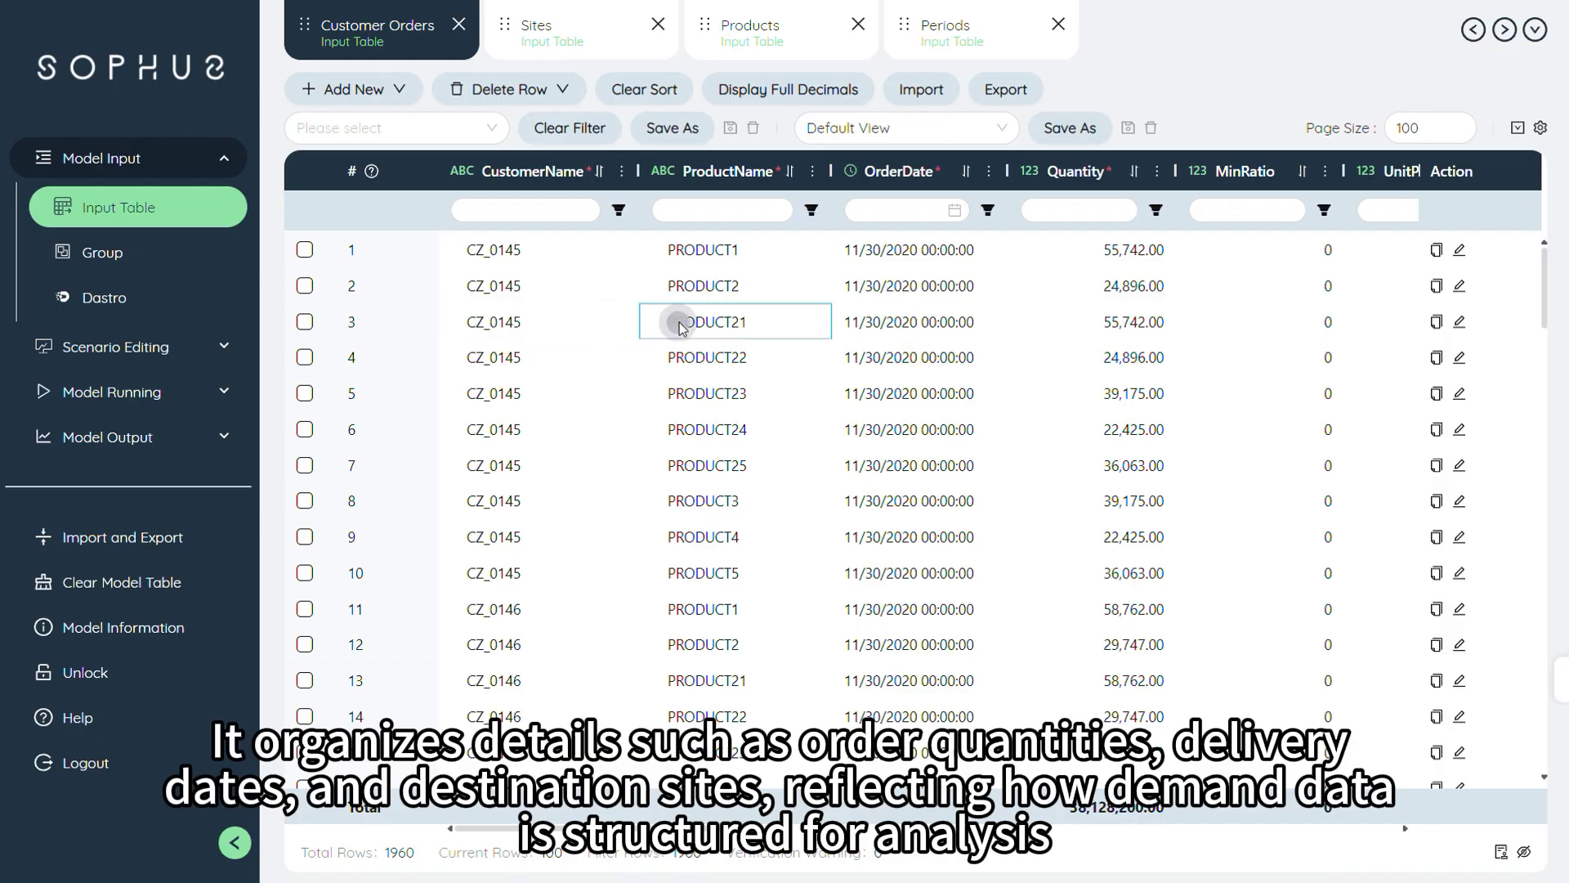
left_click(871, 323)
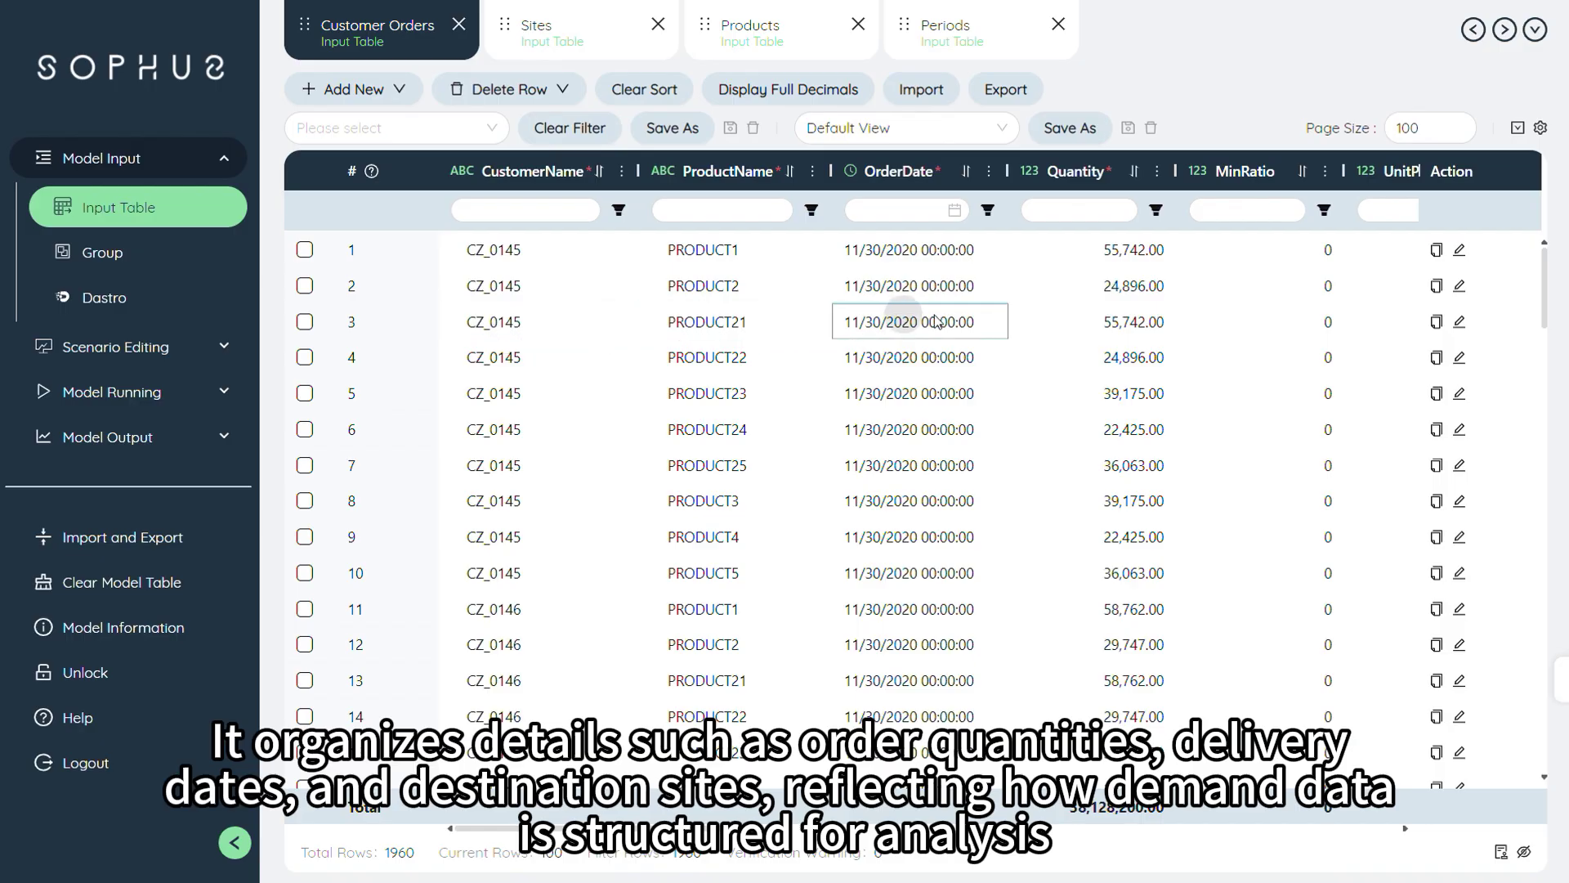
left_click(1167, 327)
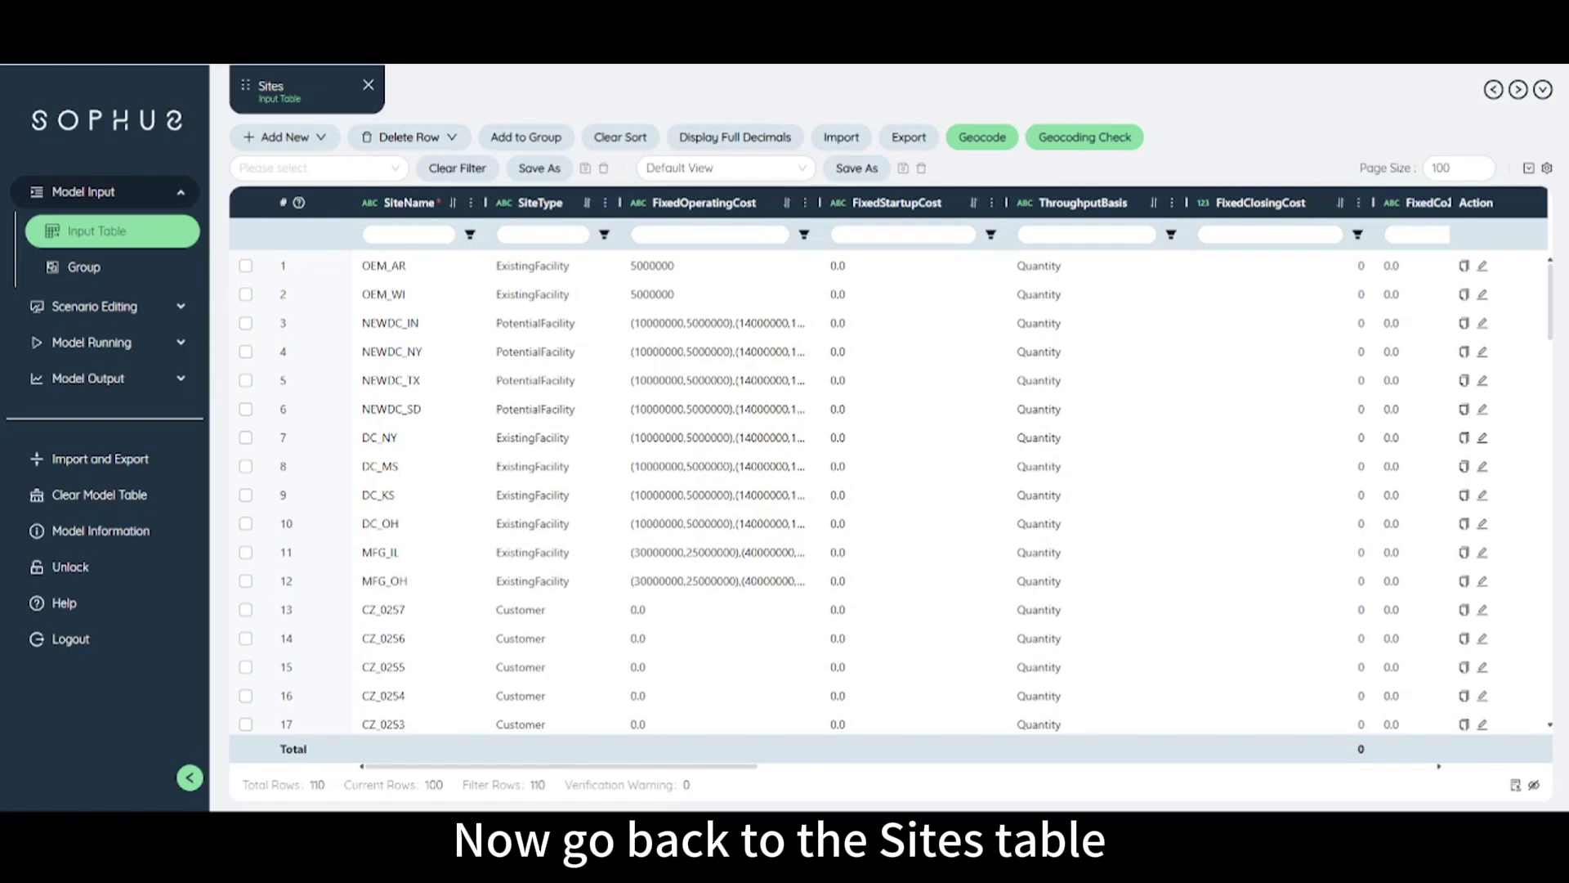
Step: Filter the Sites table's SiteName column by CZ and save the filter as CZs
left_click(423, 236)
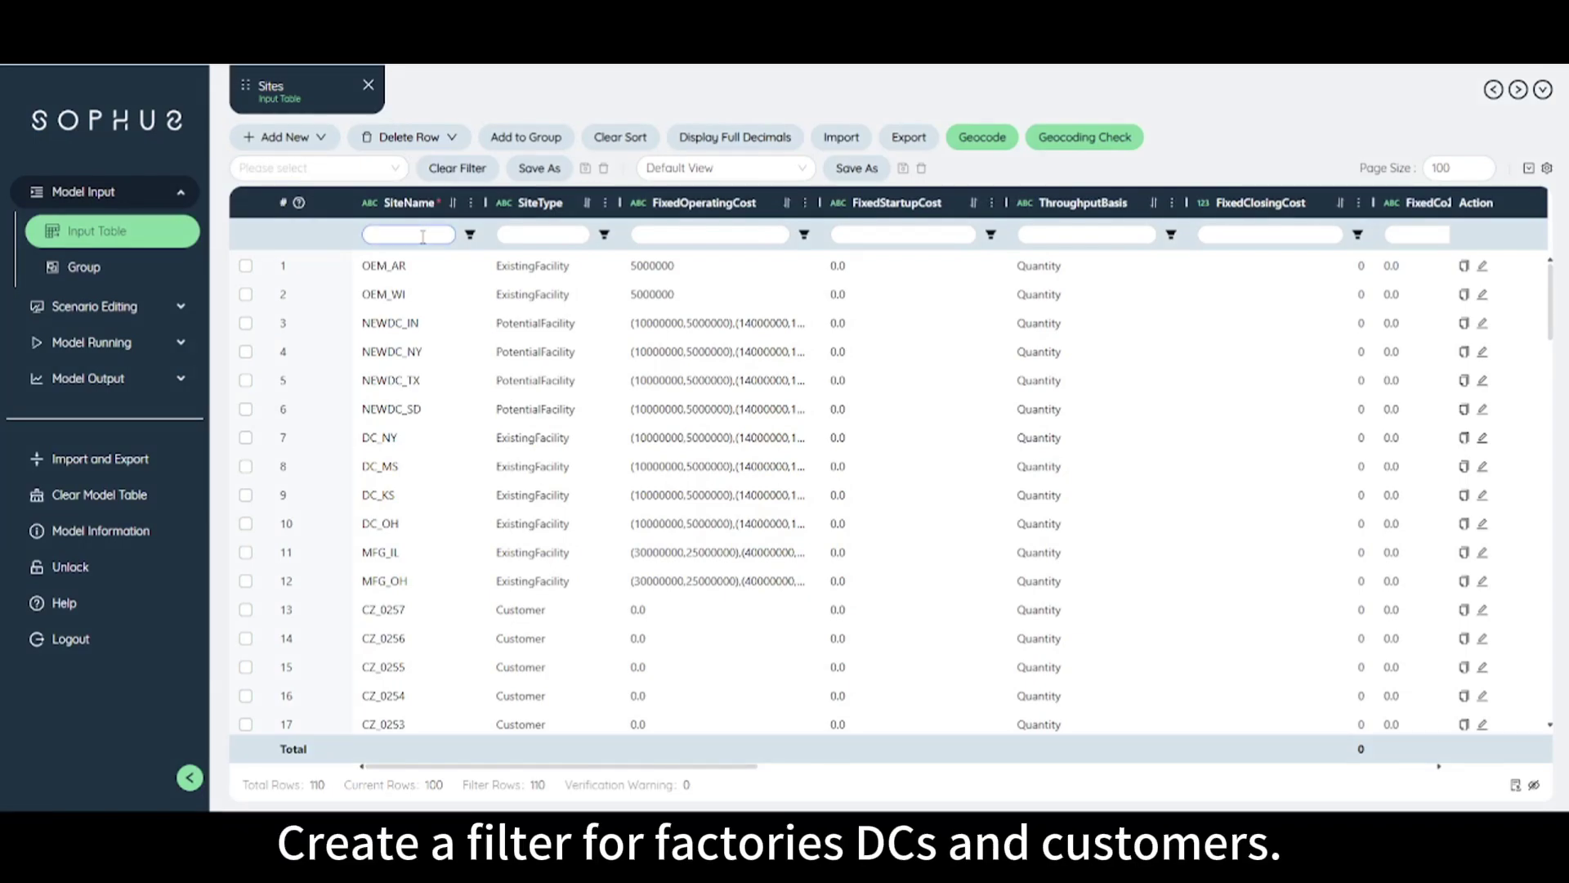
left_click(420, 234)
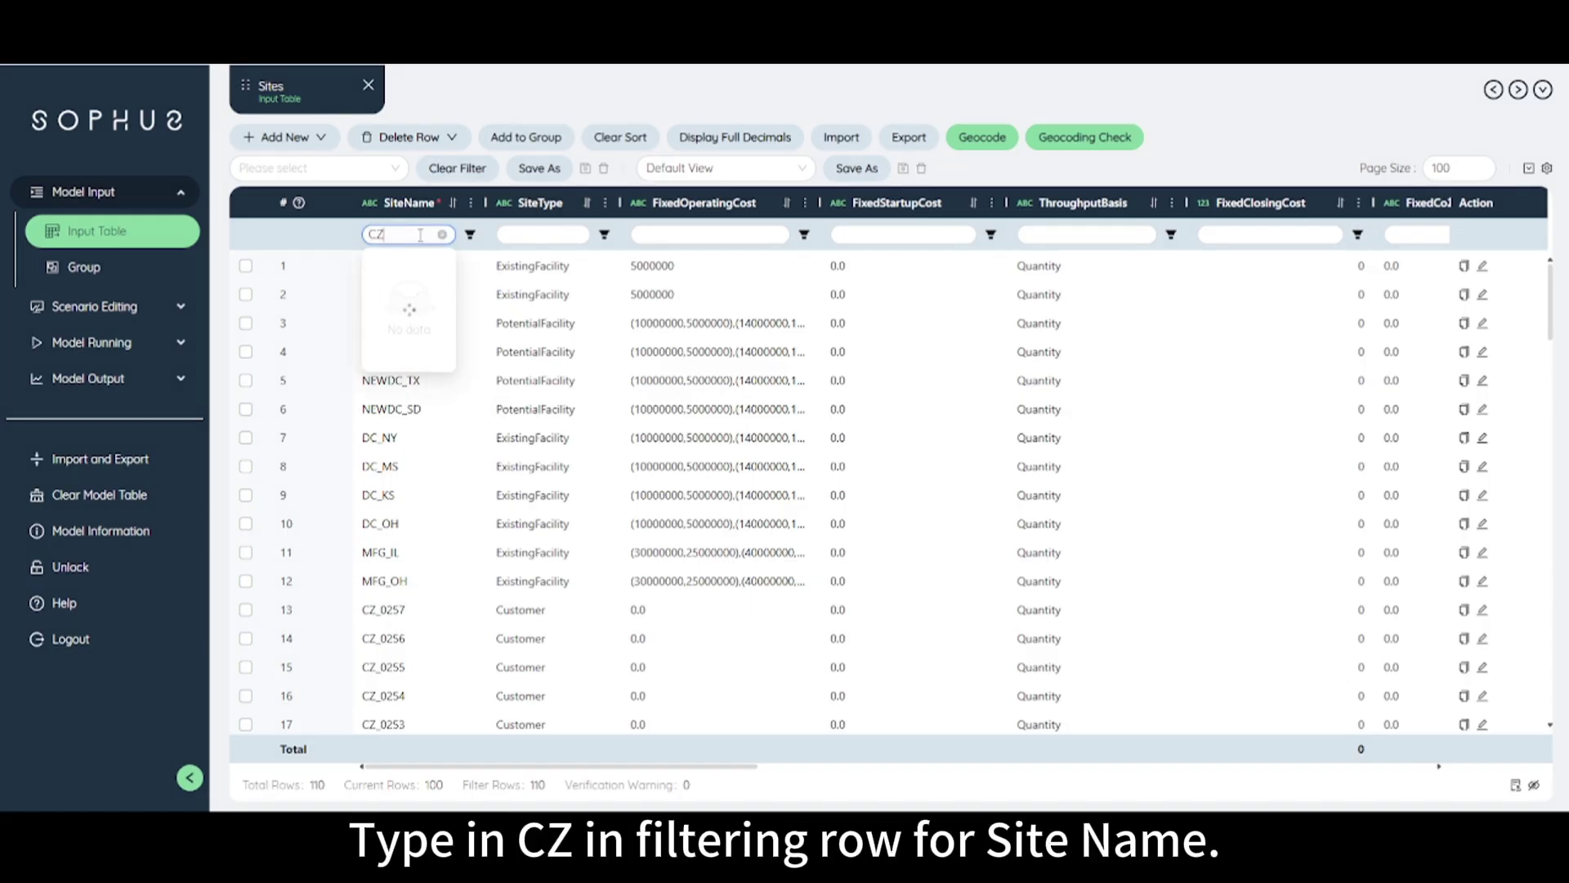
type("CZ")
key("Return")
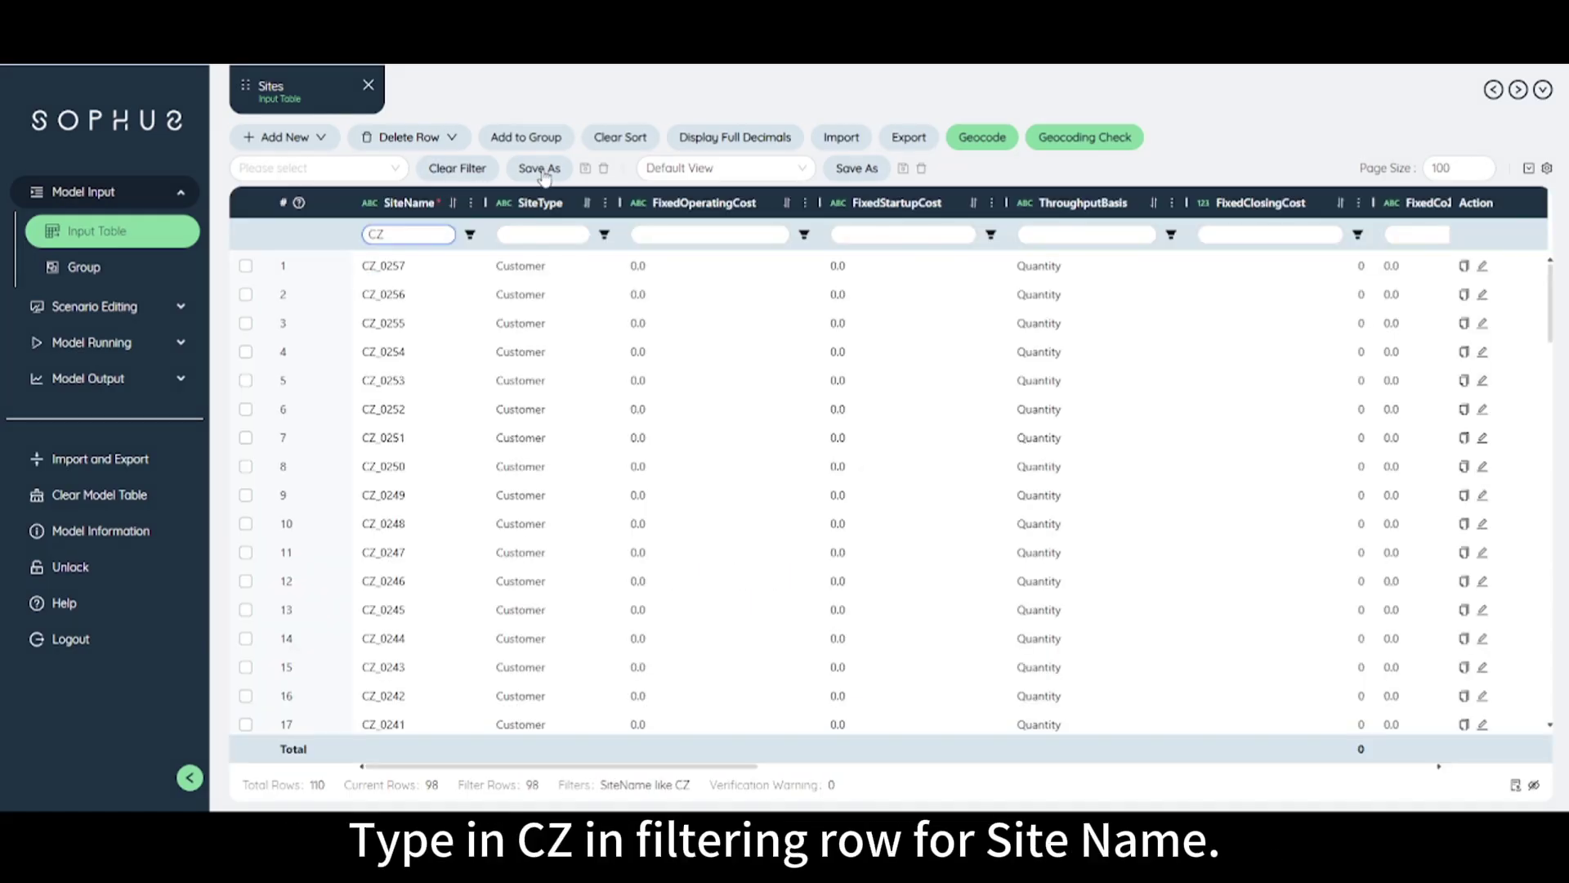
left_click(540, 168)
left_click(785, 236)
type("CZs")
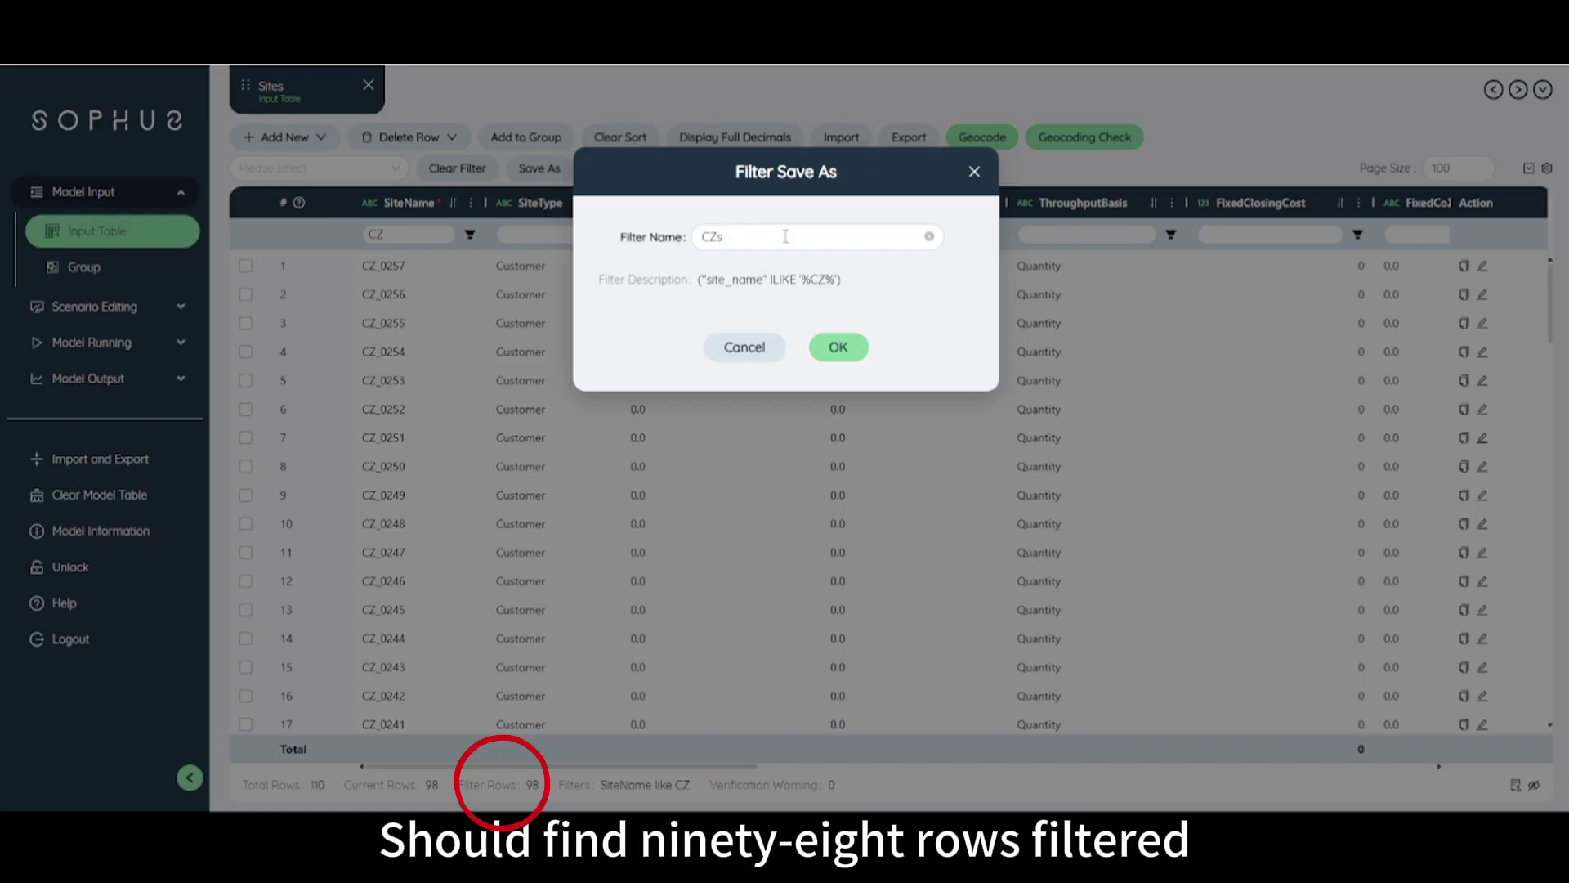
left_click(850, 347)
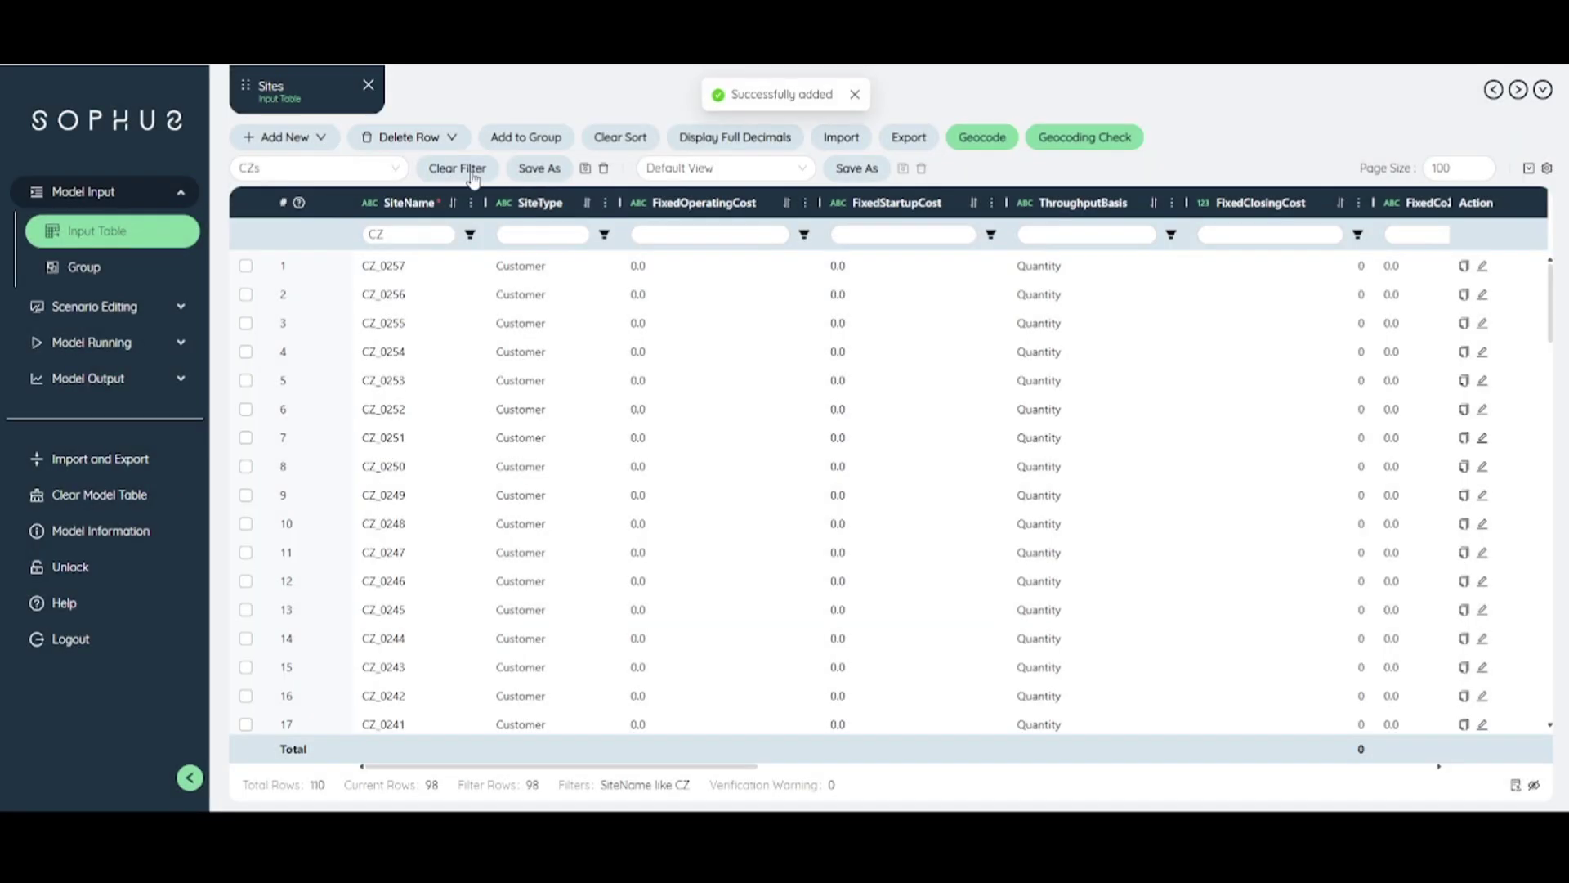
Step: Clear the current Sites filter, filter SiteName by DC and save the filter as DCs
left_click(473, 169)
left_click(405, 234)
type("DC")
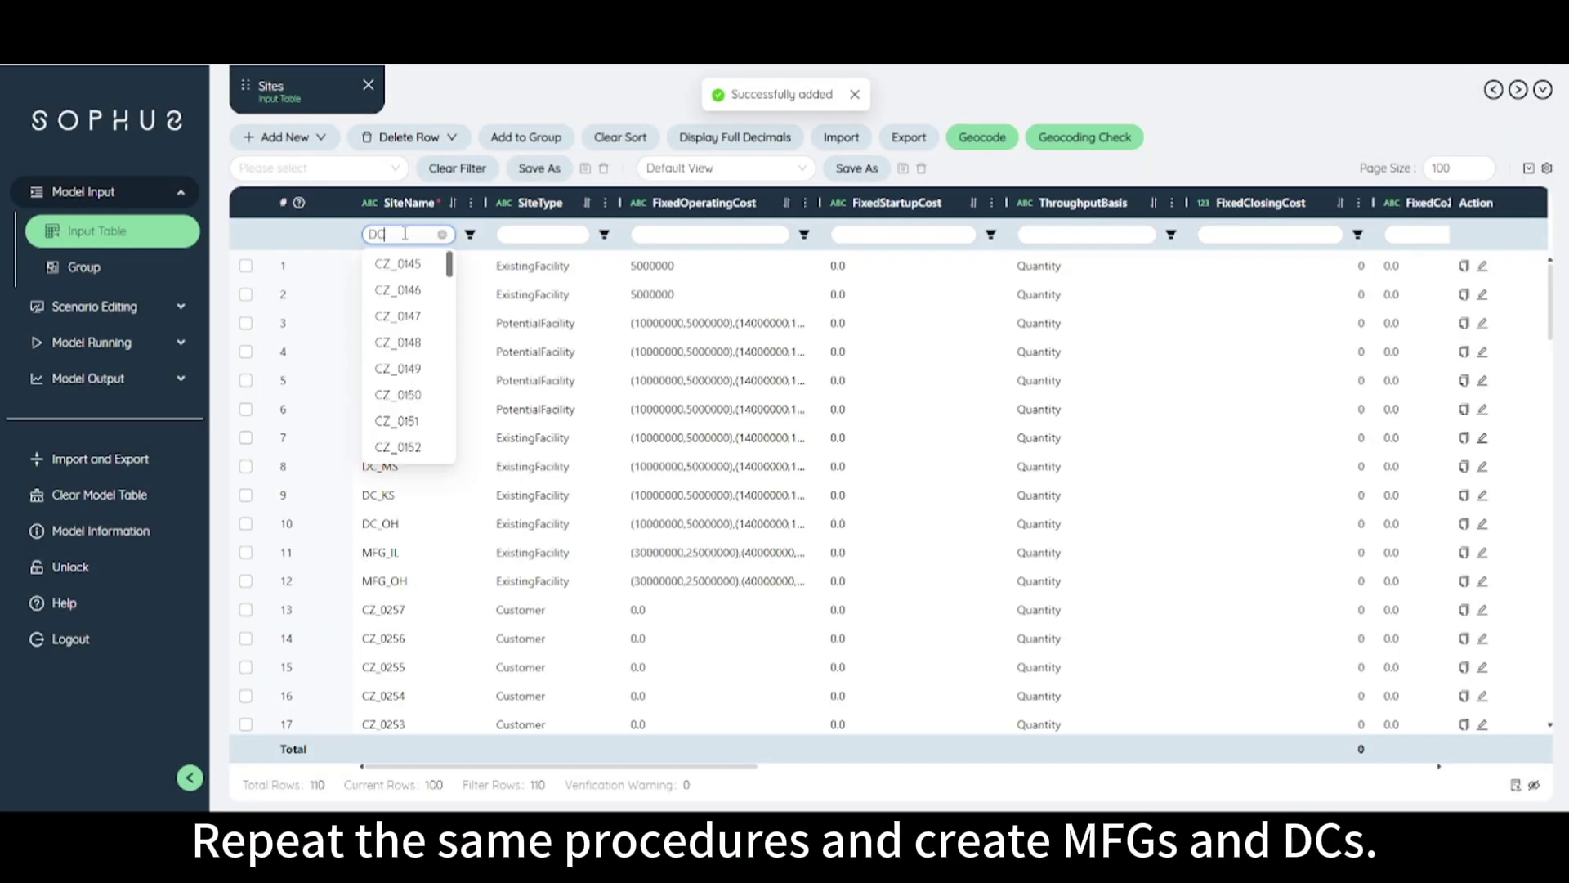
type("s")
key("BackSpace")
key("Return")
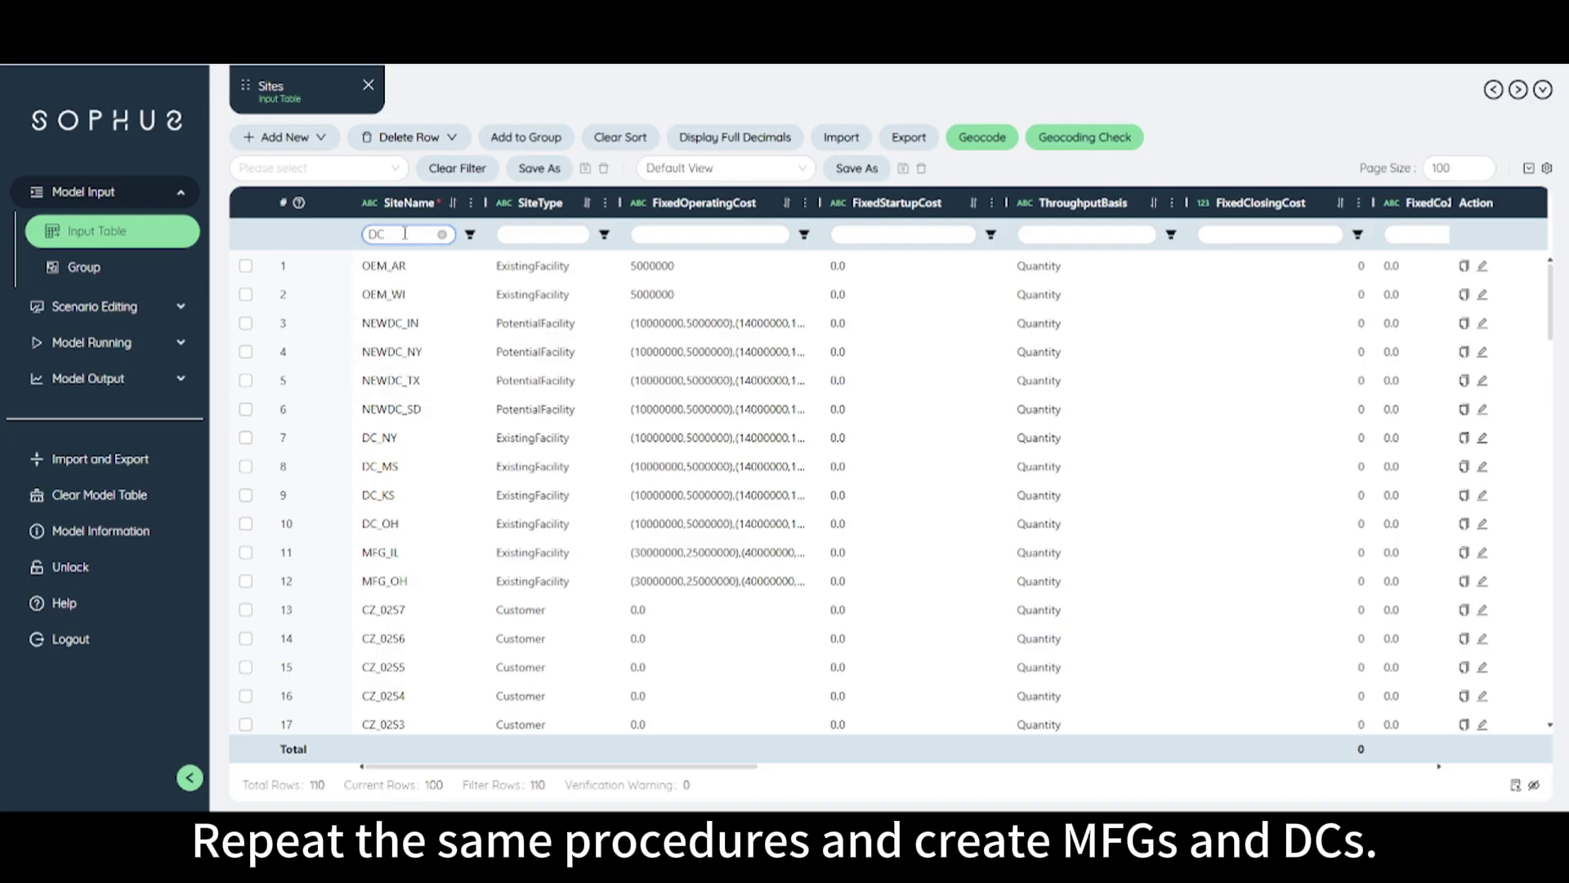
left_click(539, 168)
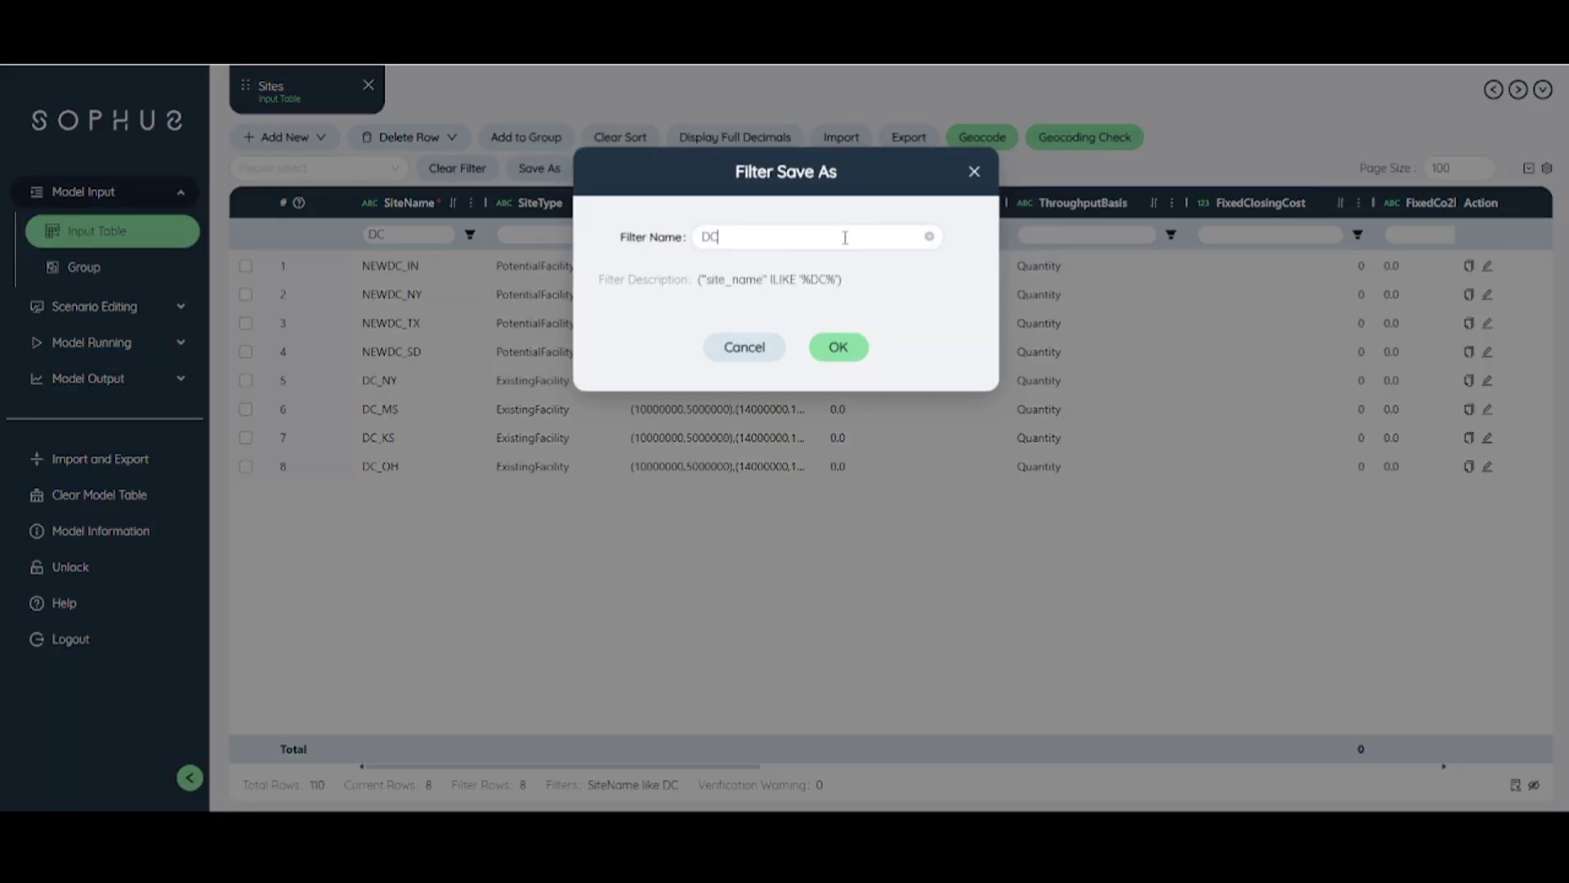
type("DCs")
left_click(839, 346)
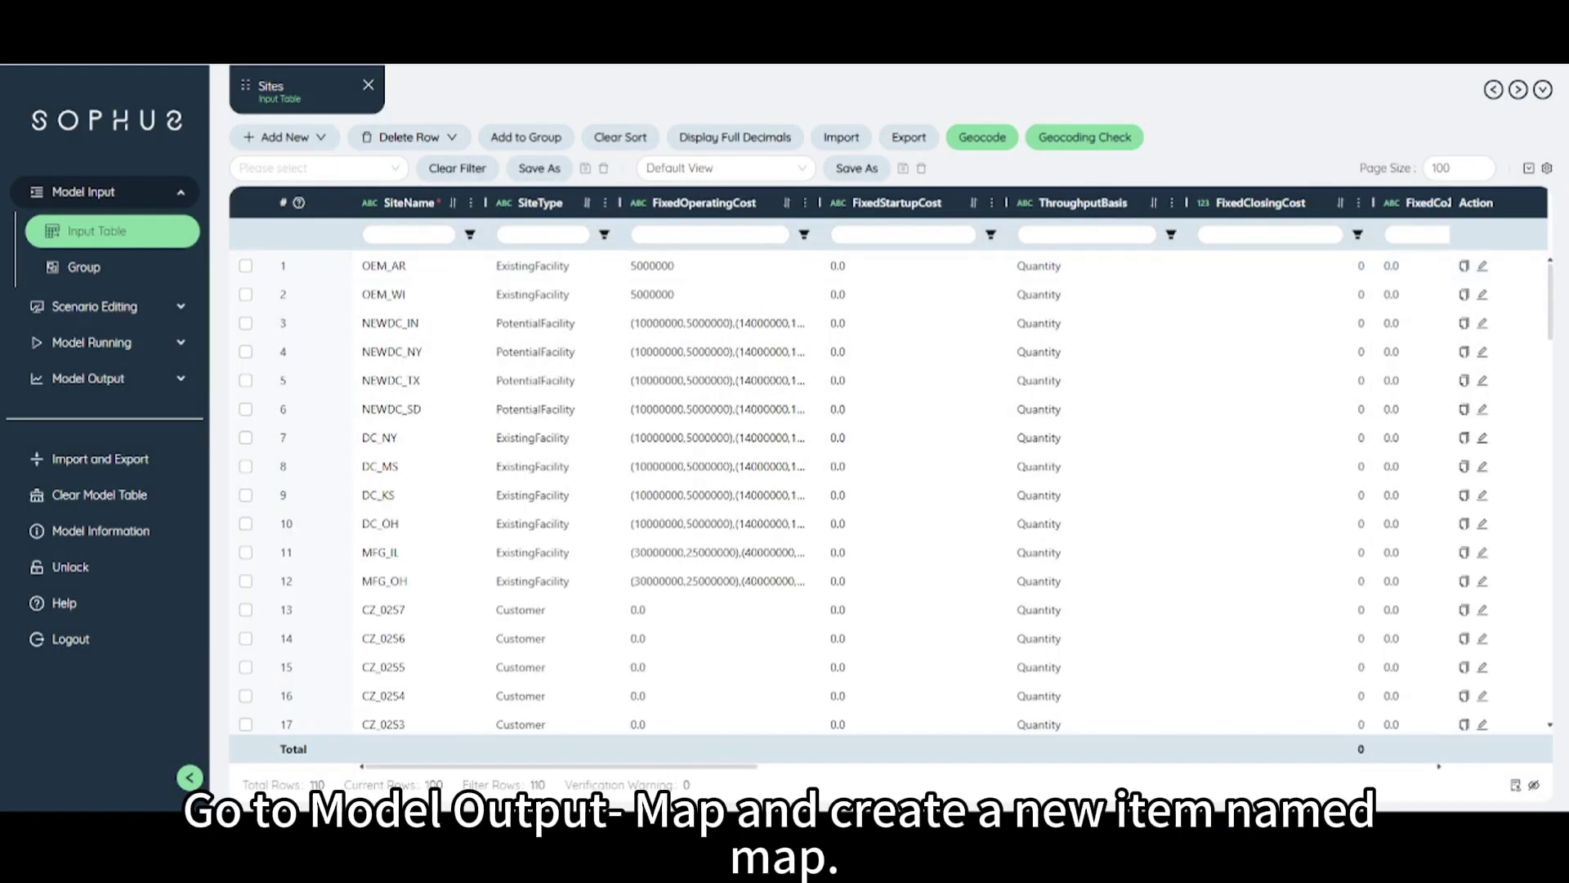
Step: Create a new model output map named map and add a point layer named CZs
left_click(114, 380)
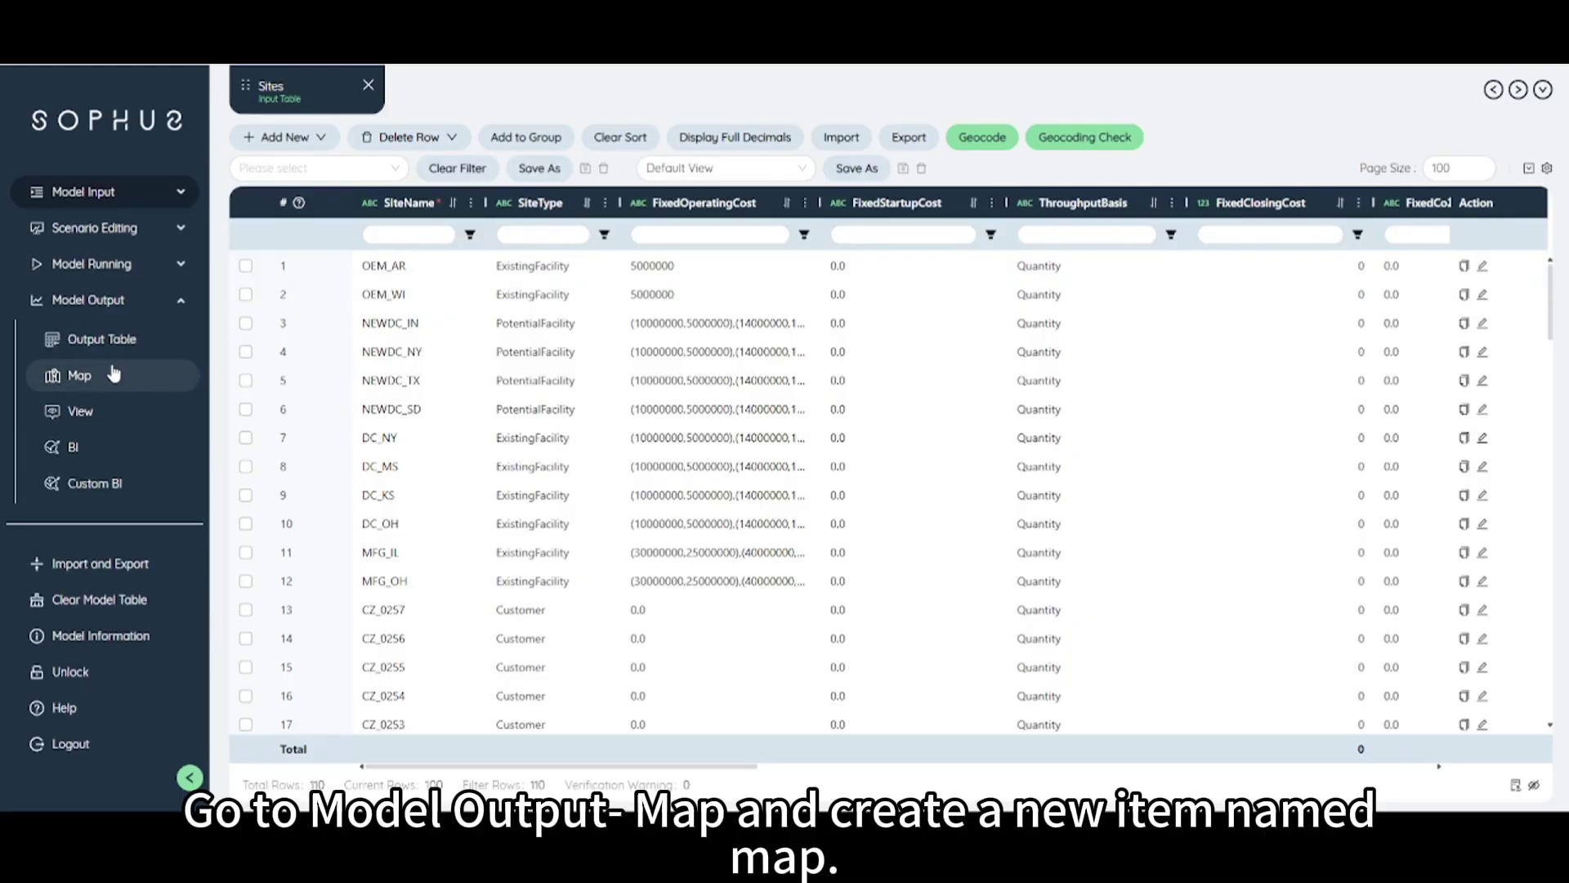
left_click(145, 373)
left_click(278, 144)
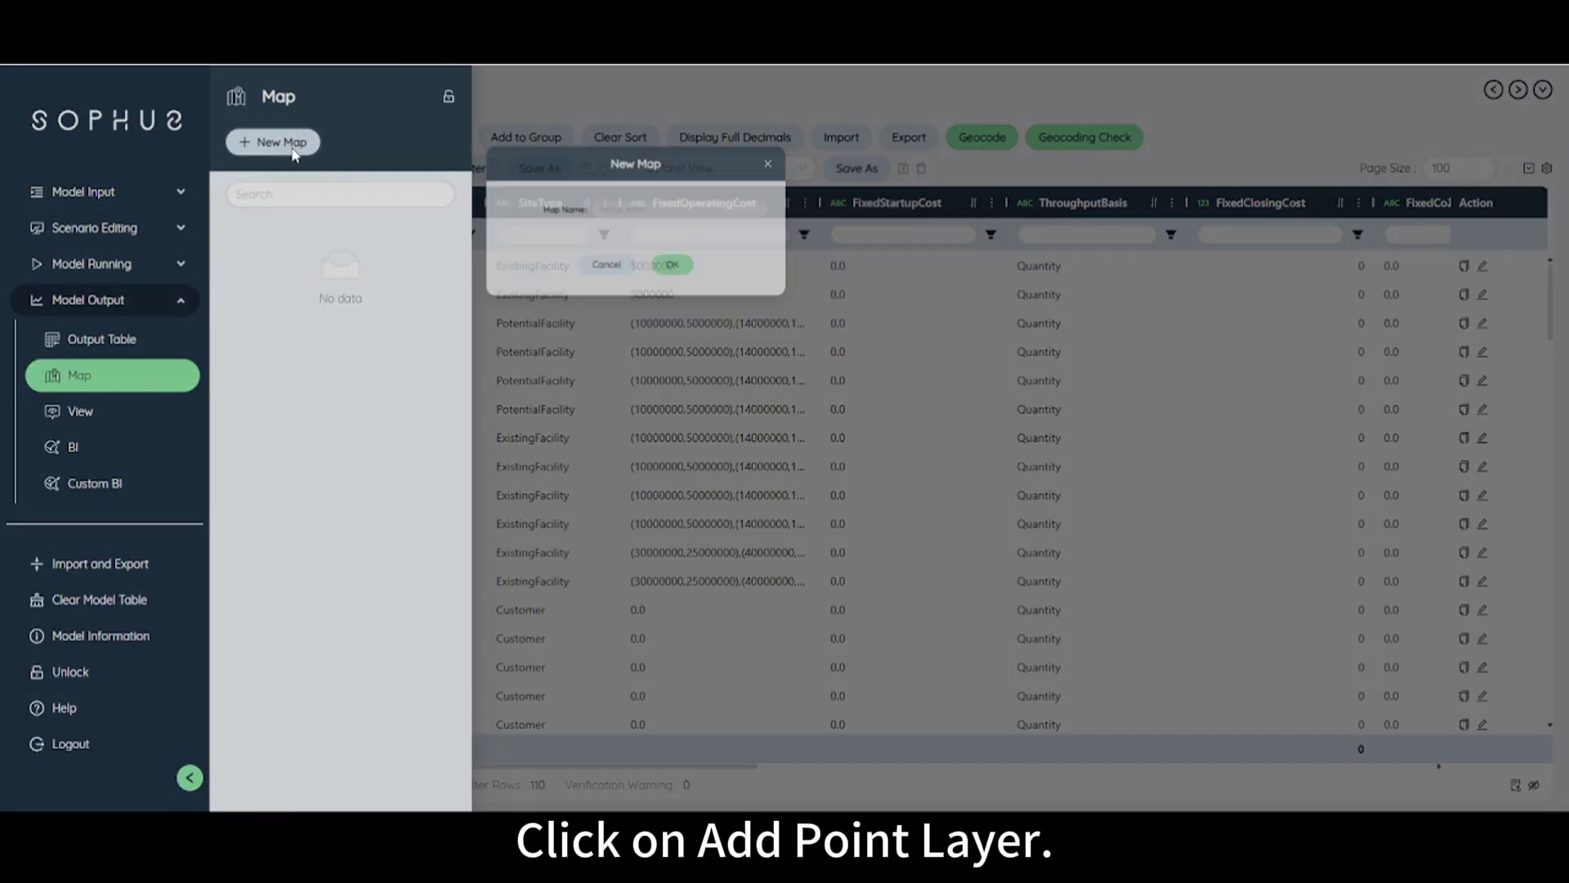
left_click(839, 315)
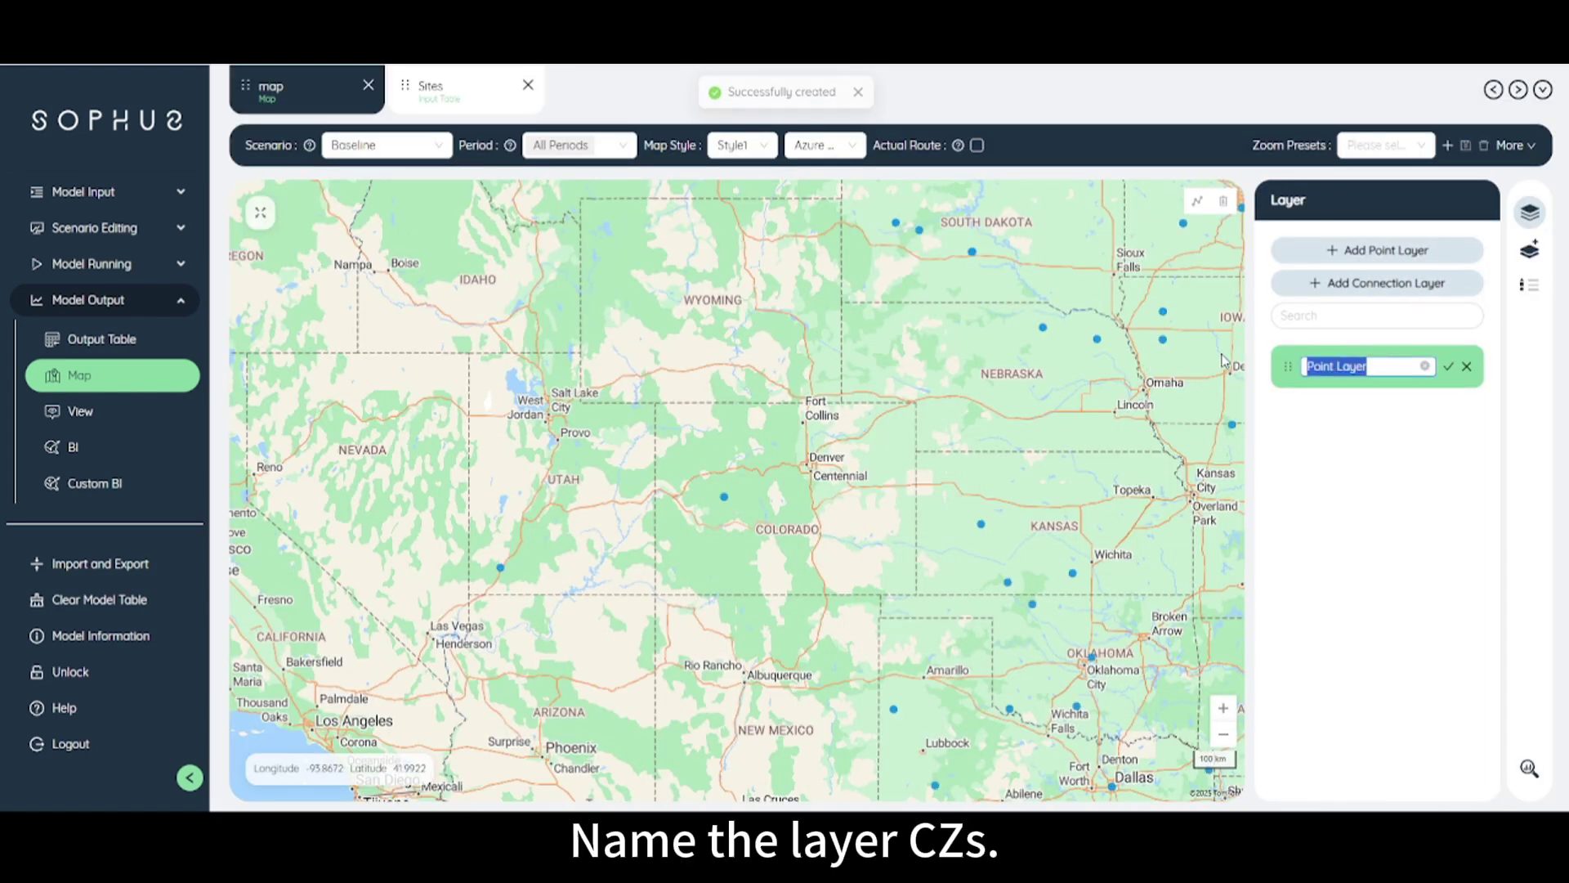
type("CZs")
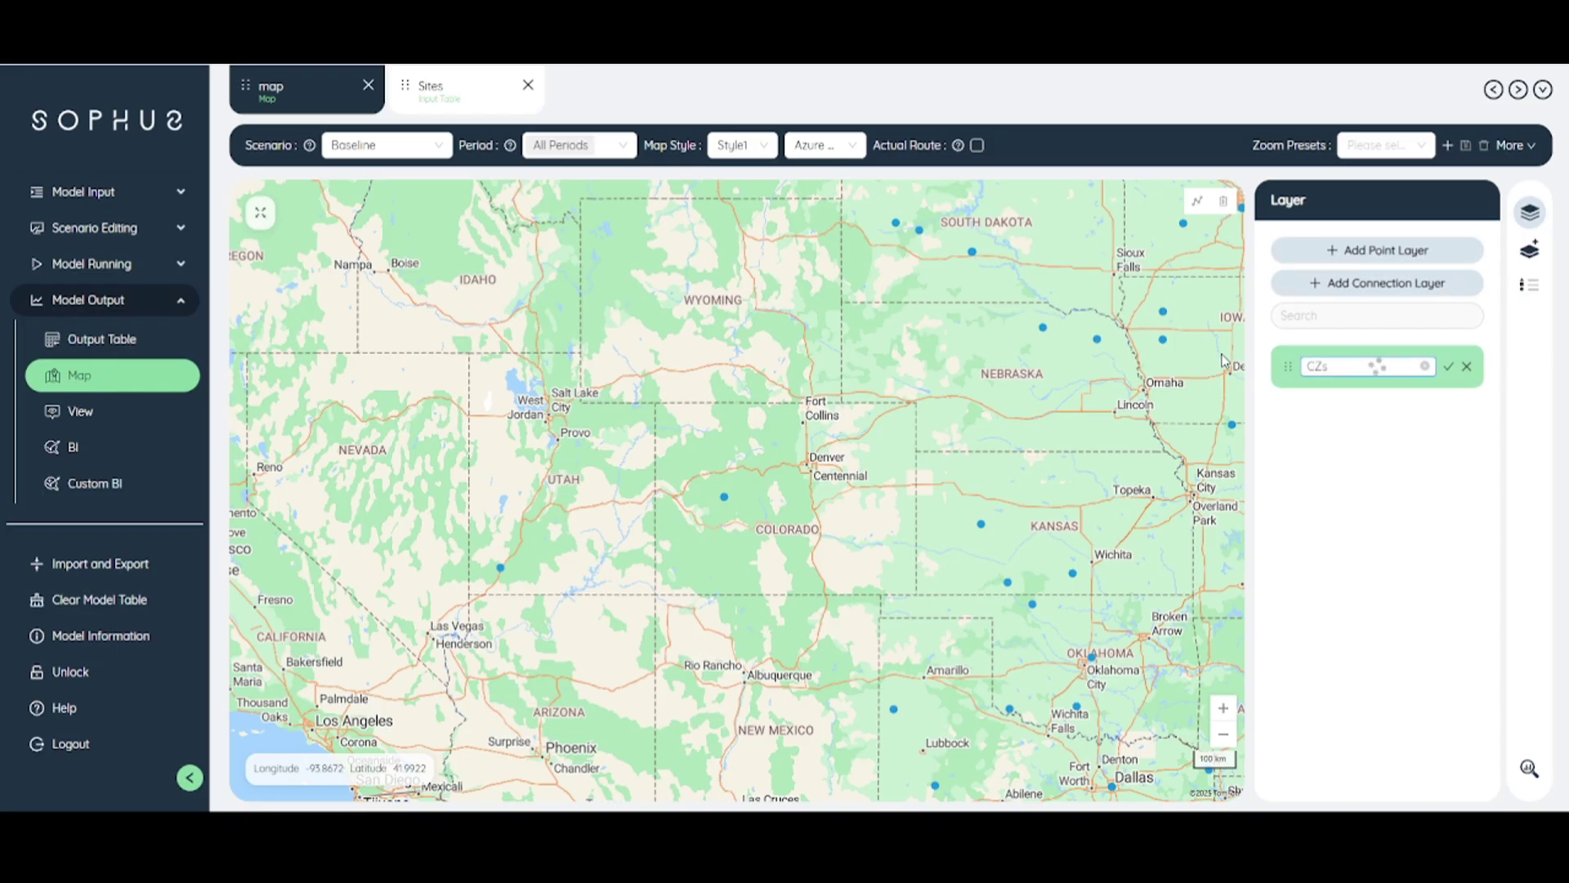
left_click(1449, 366)
Step: Set the CZs point layer's filter to the saved CZs filter, with Sites as the data source
left_click(1531, 249)
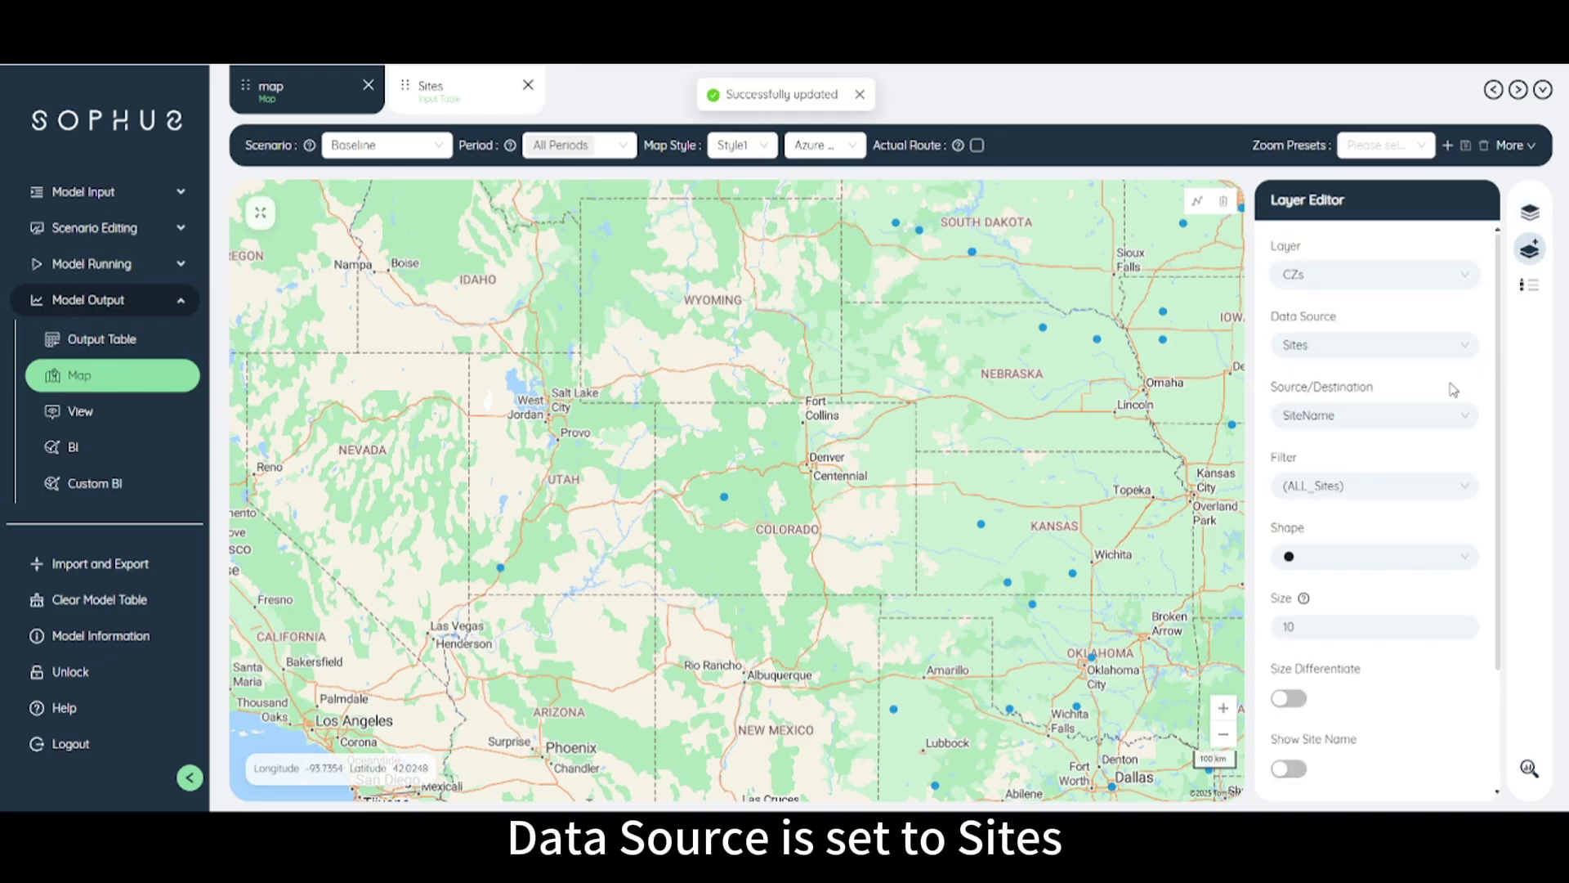
left_click(1353, 504)
left_click(1331, 555)
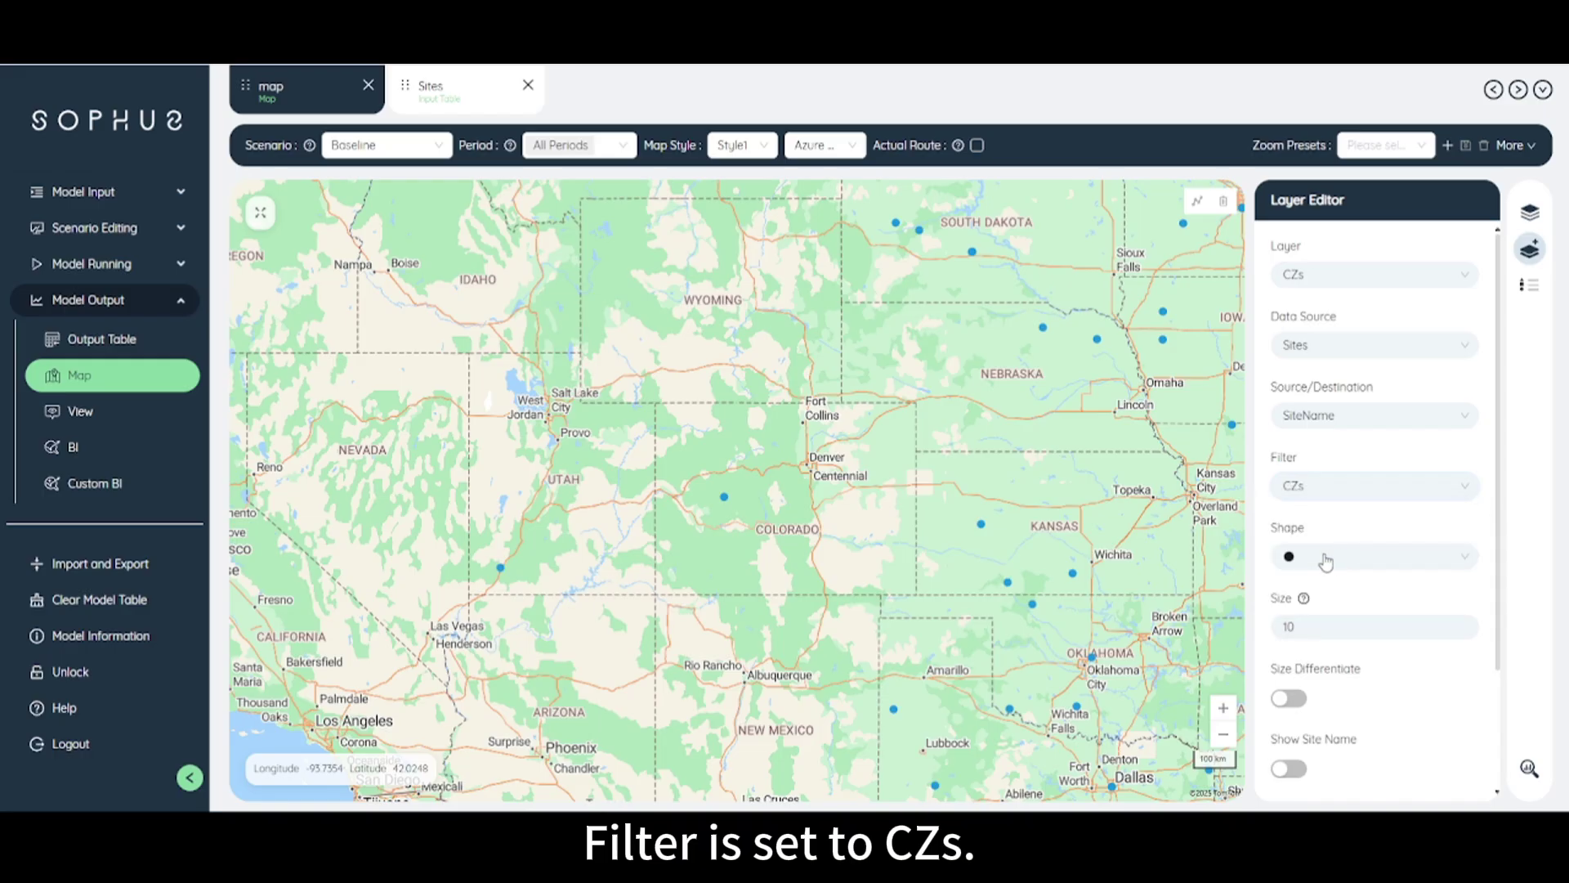
scroll(1331, 605, "down", 2)
Step: Set the DCs point layer's shape to square and its color to red F5222D, and reorder it in the layer list
left_click(1510, 217)
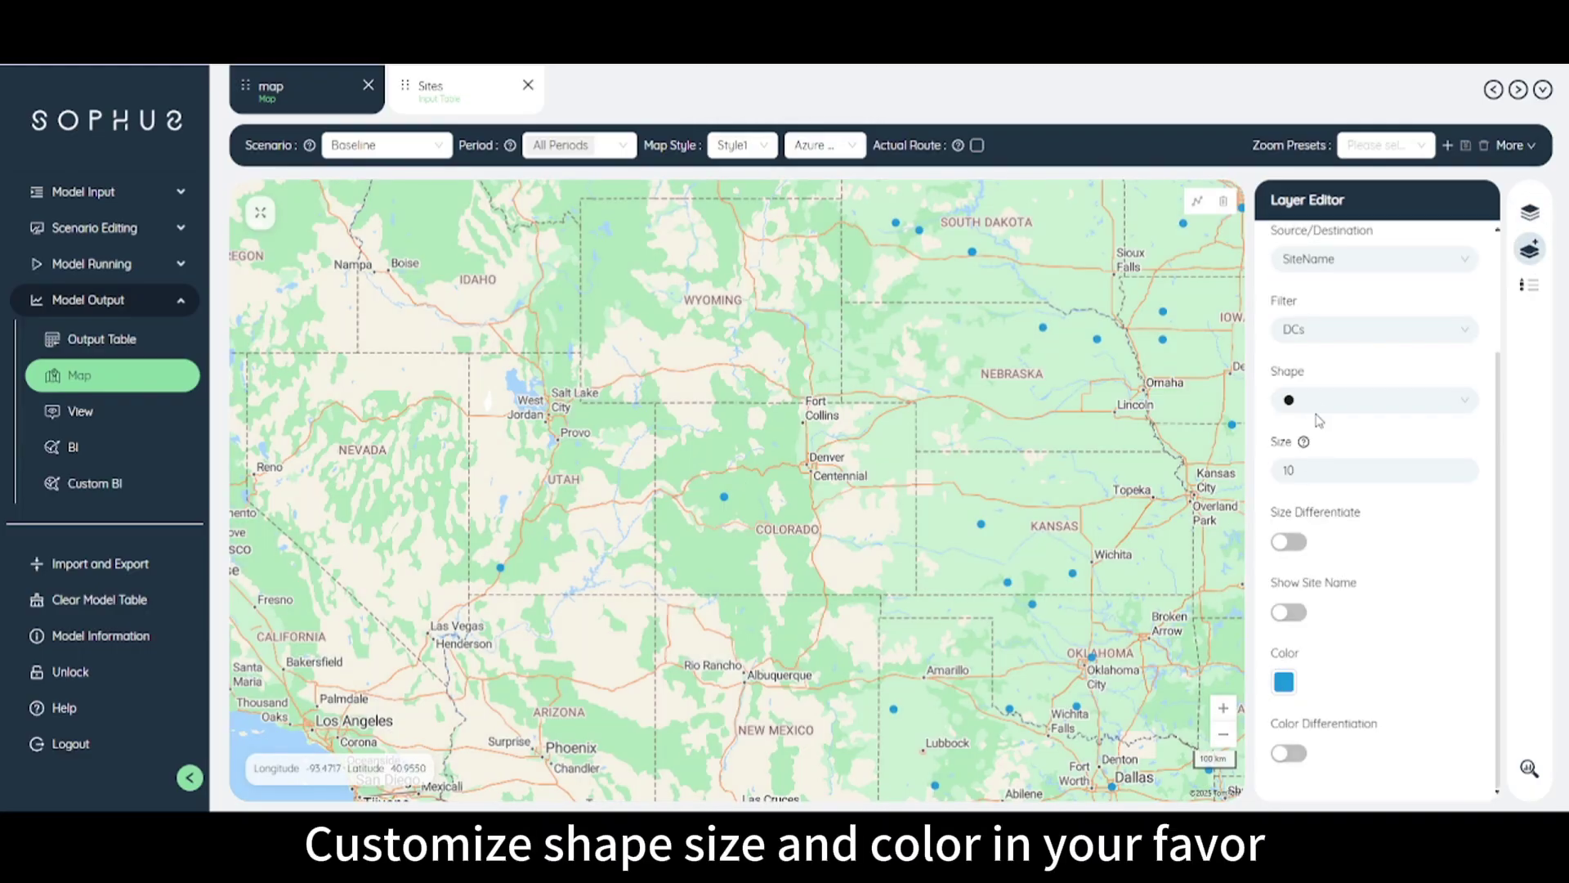
left_click(1318, 401)
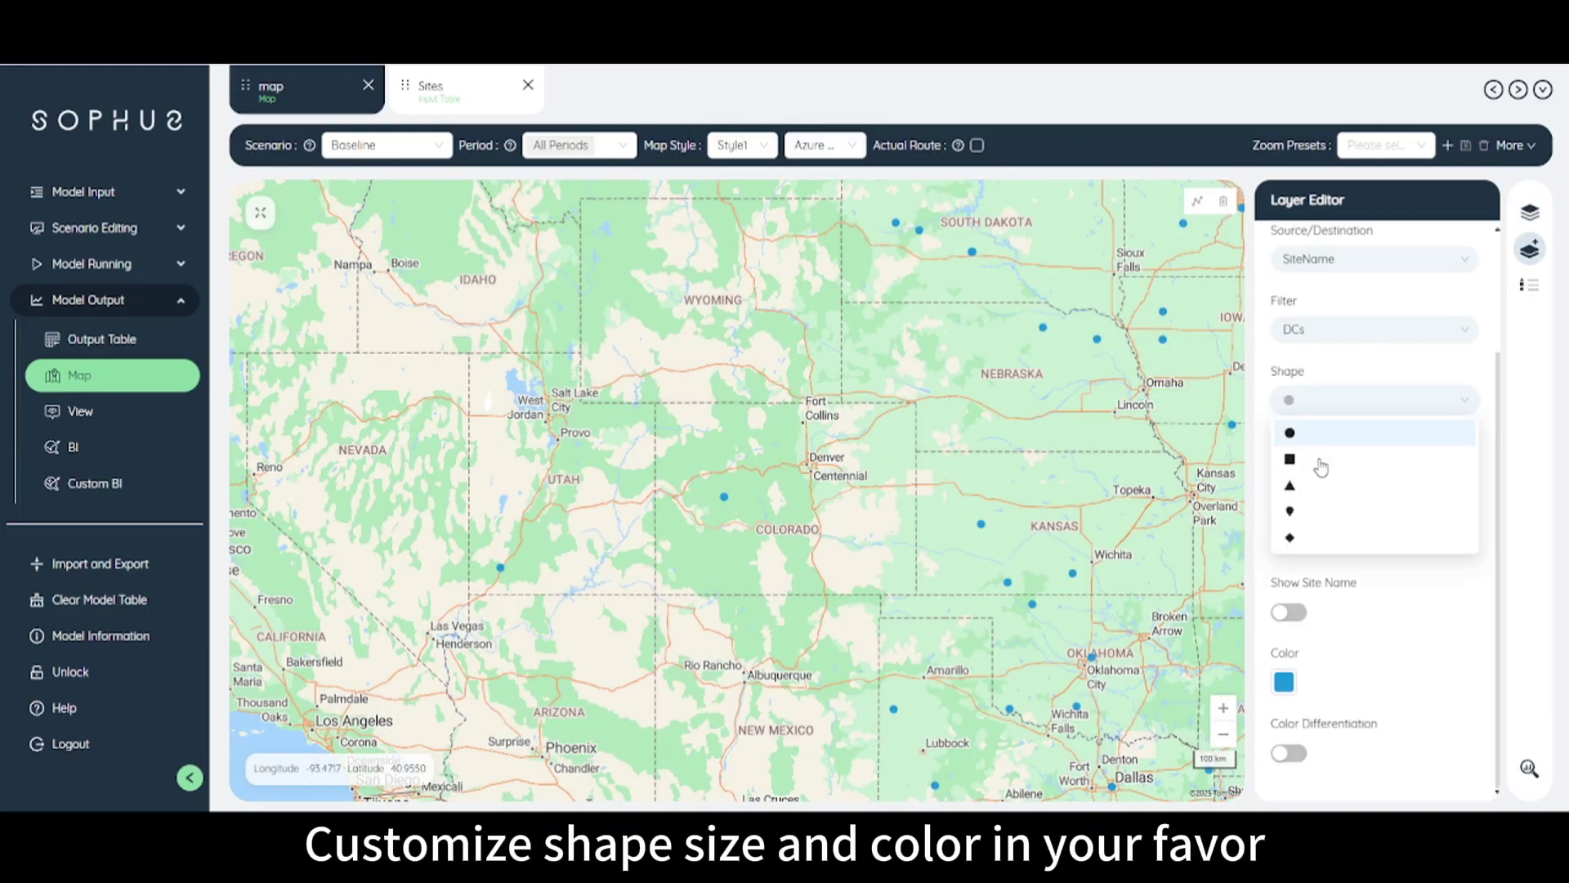
left_click(1307, 454)
left_click(1283, 681)
left_click(1287, 617)
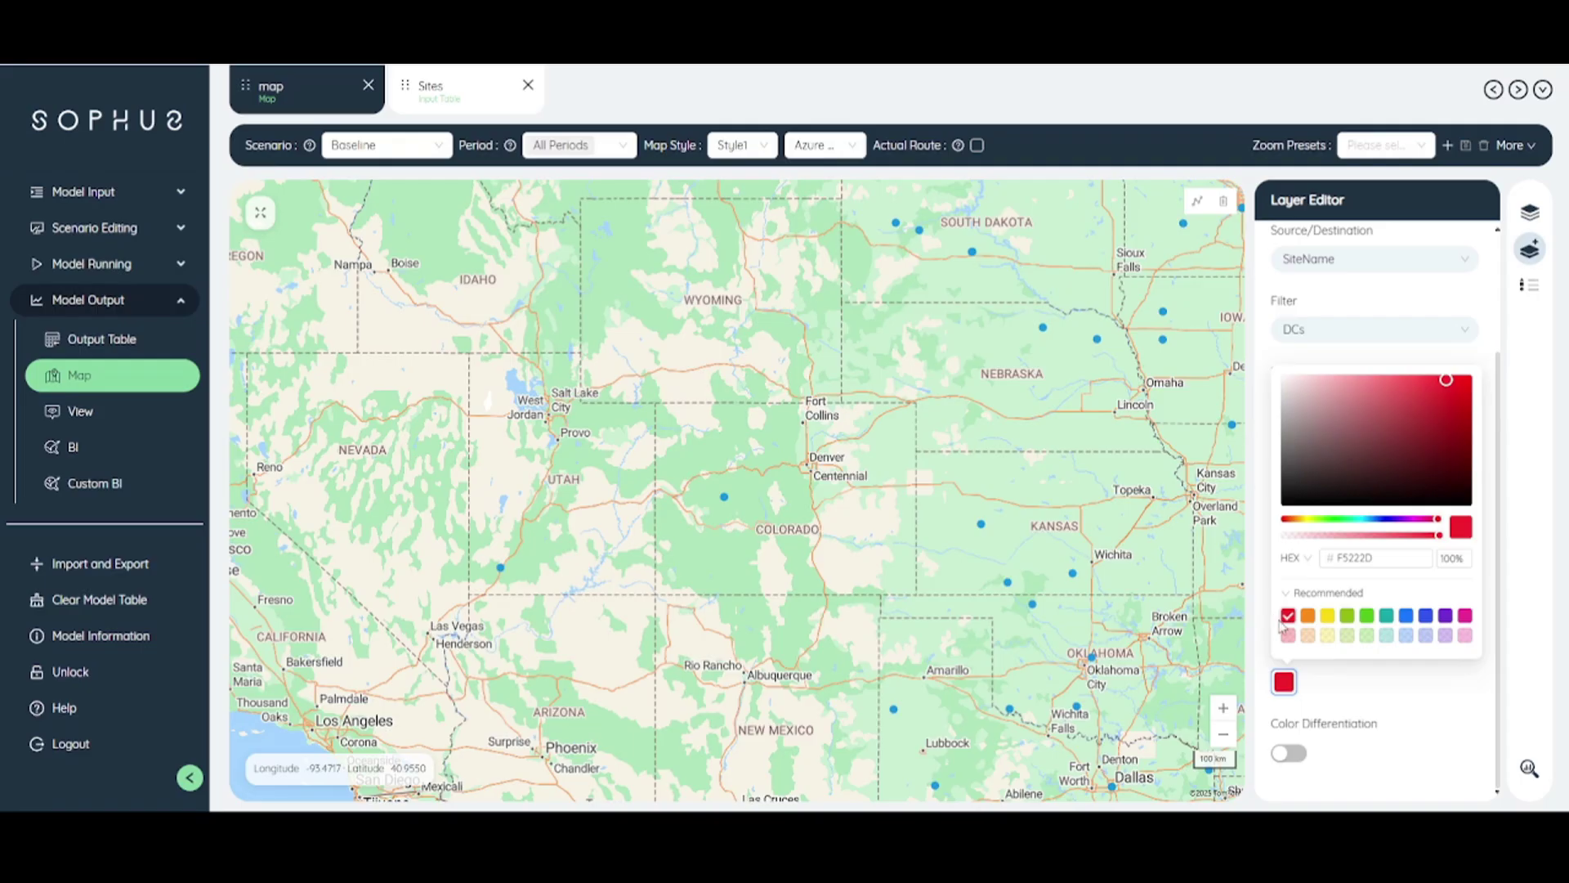
left_click(1390, 698)
left_click(1529, 212)
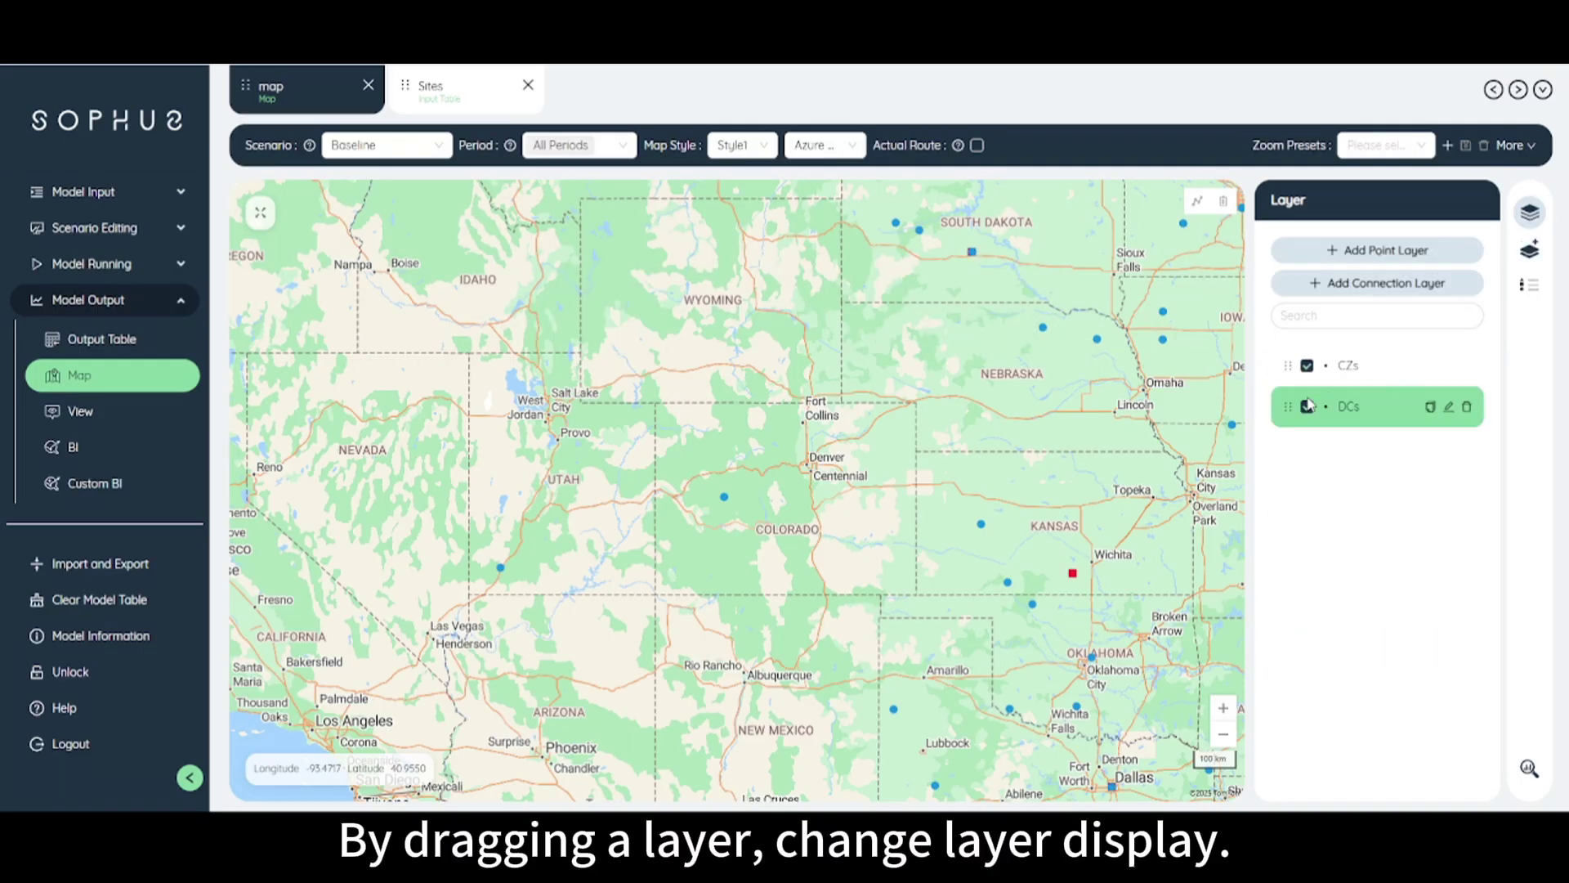
mouse_move(1290, 407)
left_mouse_down()
mouse_move(1289, 378)
mouse_move(1289, 406)
left_mouse_up()
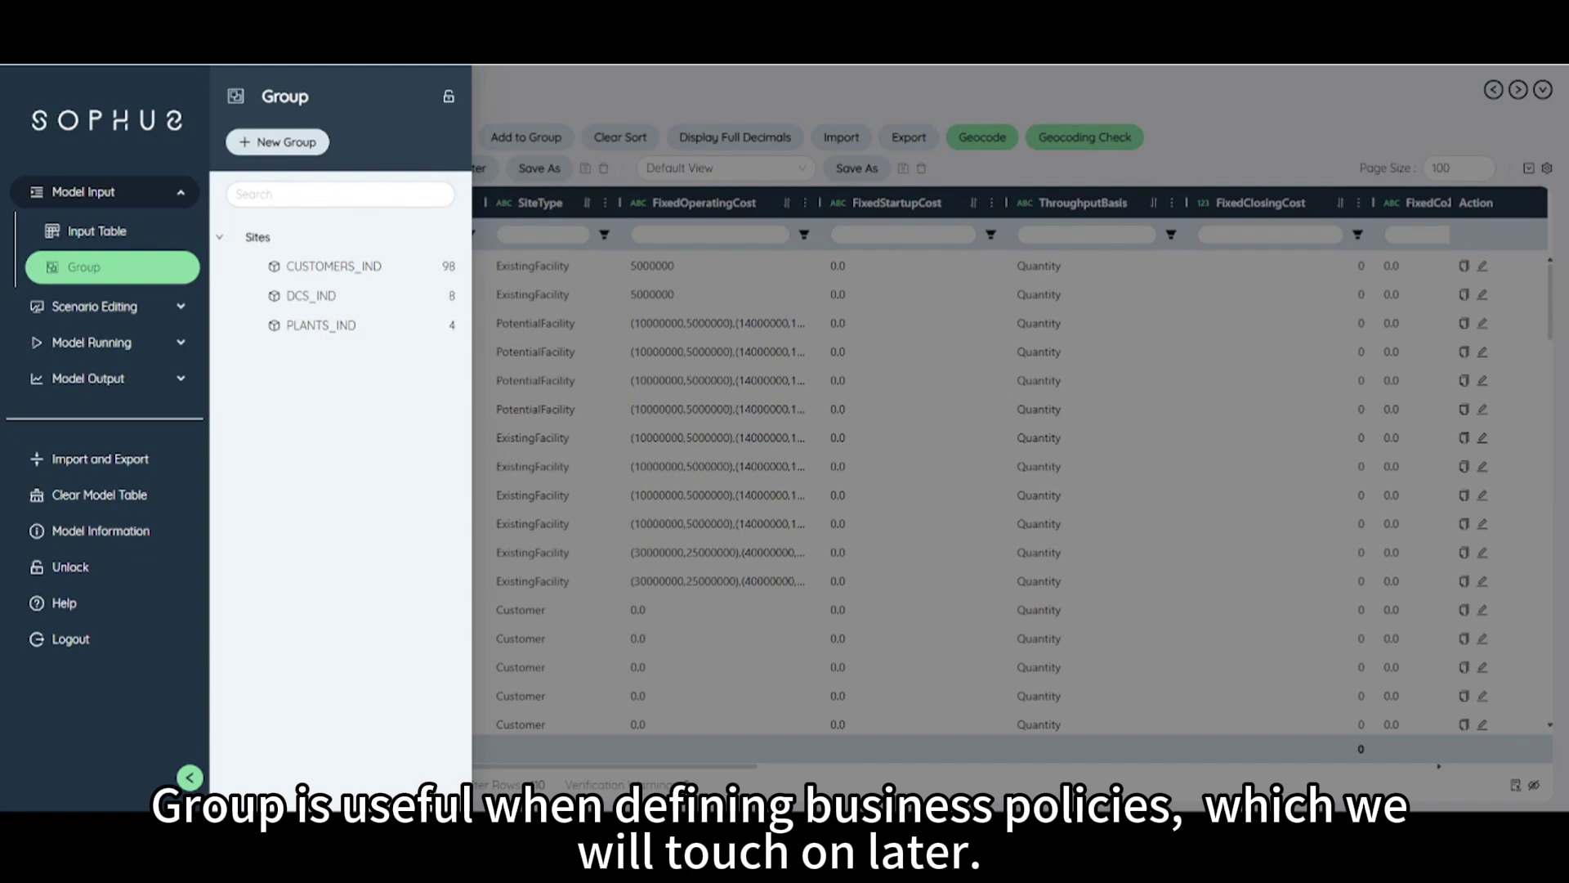
Step: Open the Sites input table and apply the saved CZs filter
left_click(88, 236)
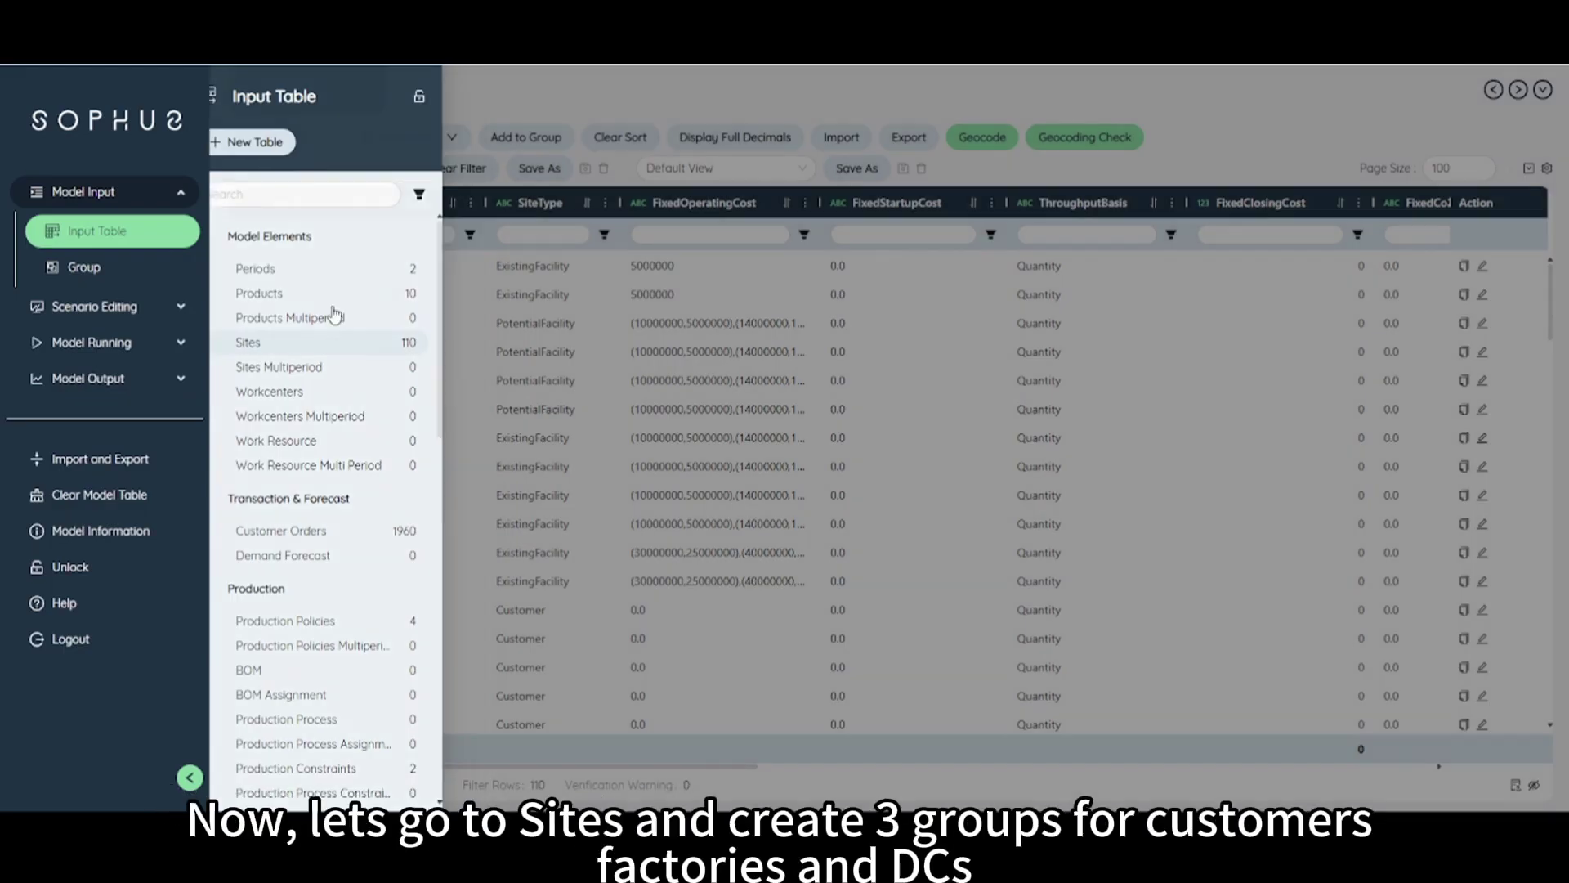
left_click(327, 342)
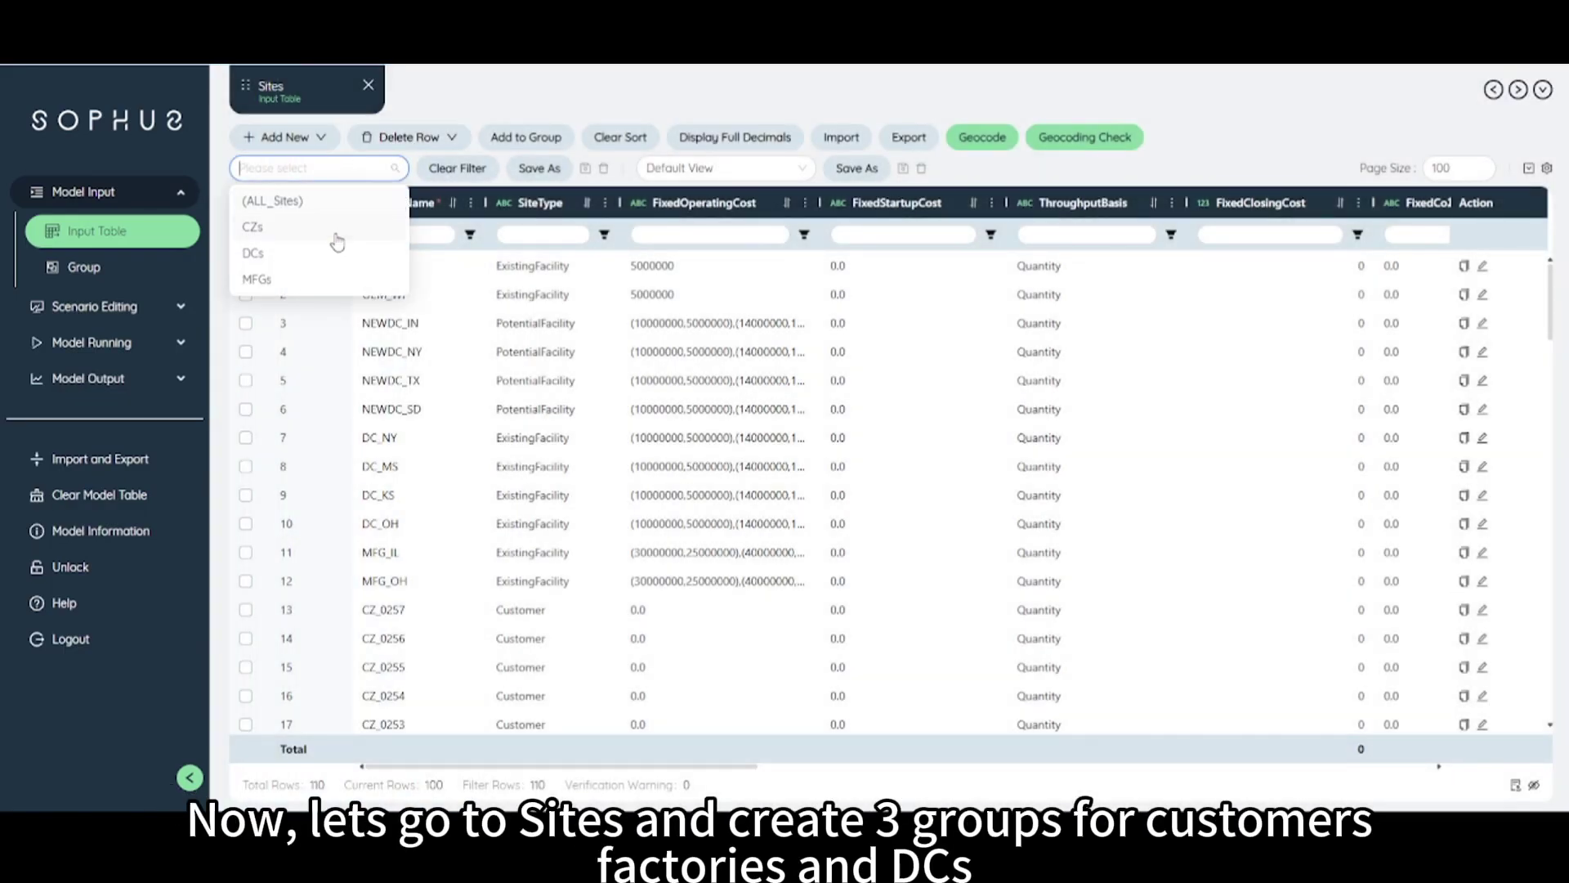
left_click(337, 242)
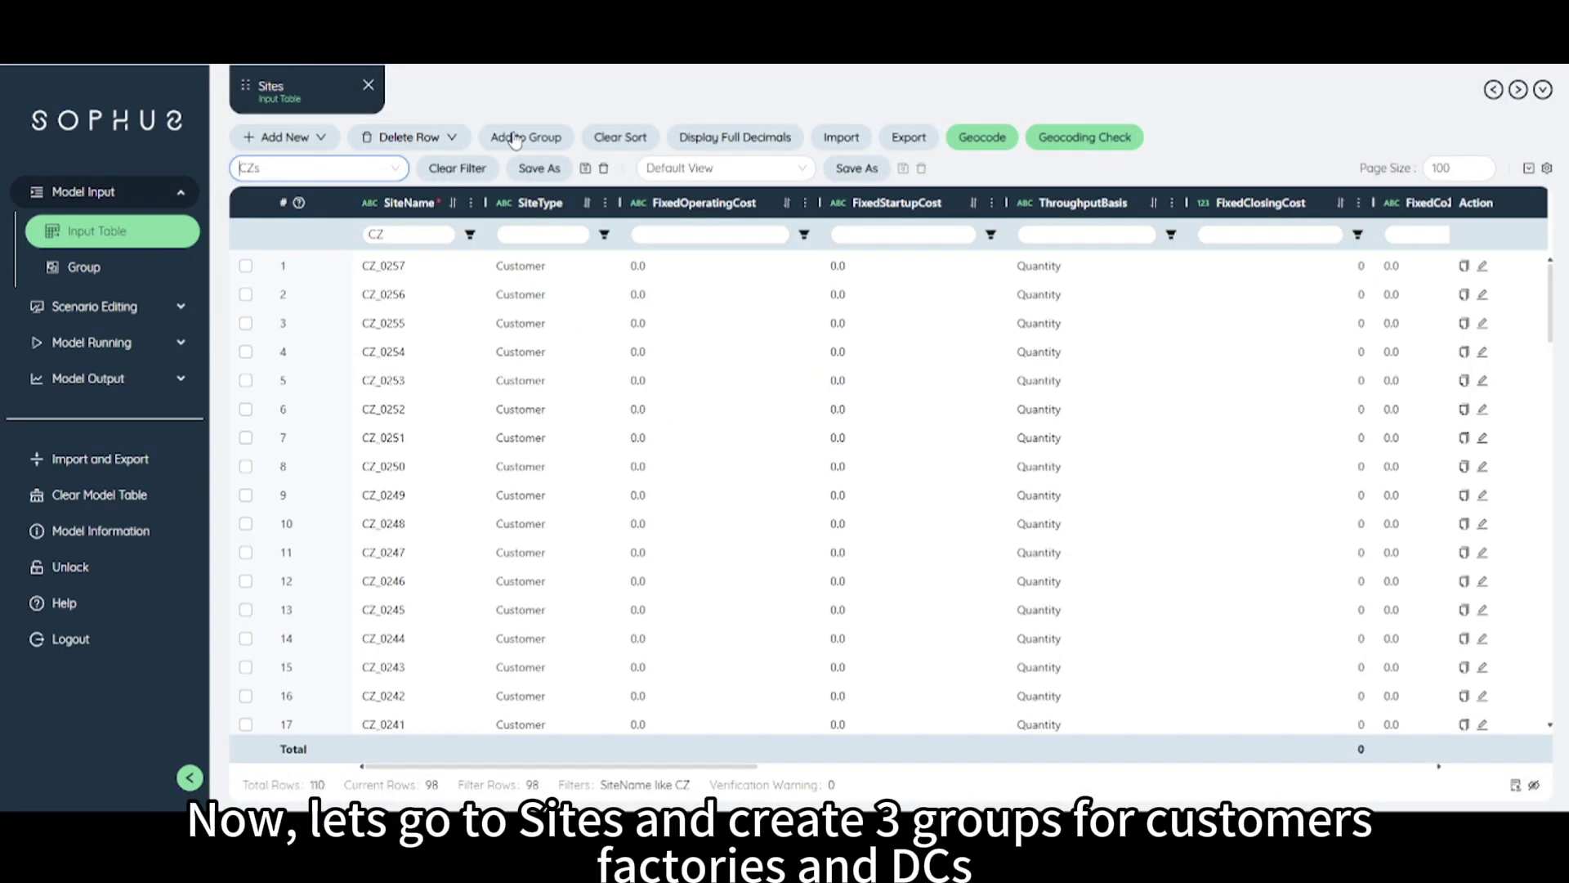
Step: Add the filtered customer sites to a new group named CZS_IND with the group type Individual
left_click(521, 138)
left_click(711, 237)
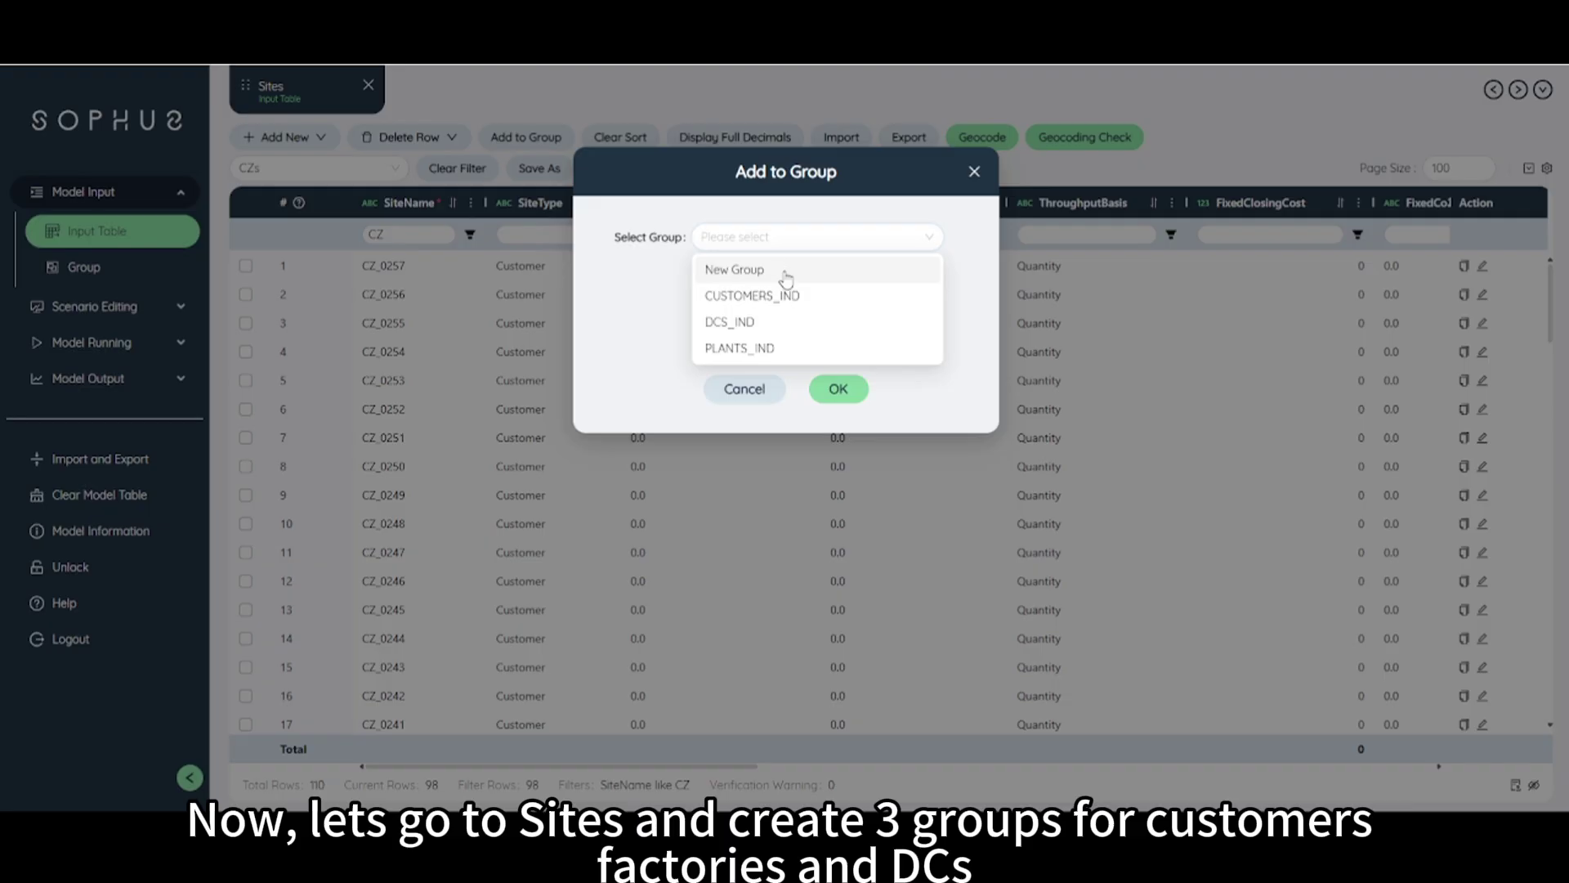
left_click(785, 269)
left_click(773, 279)
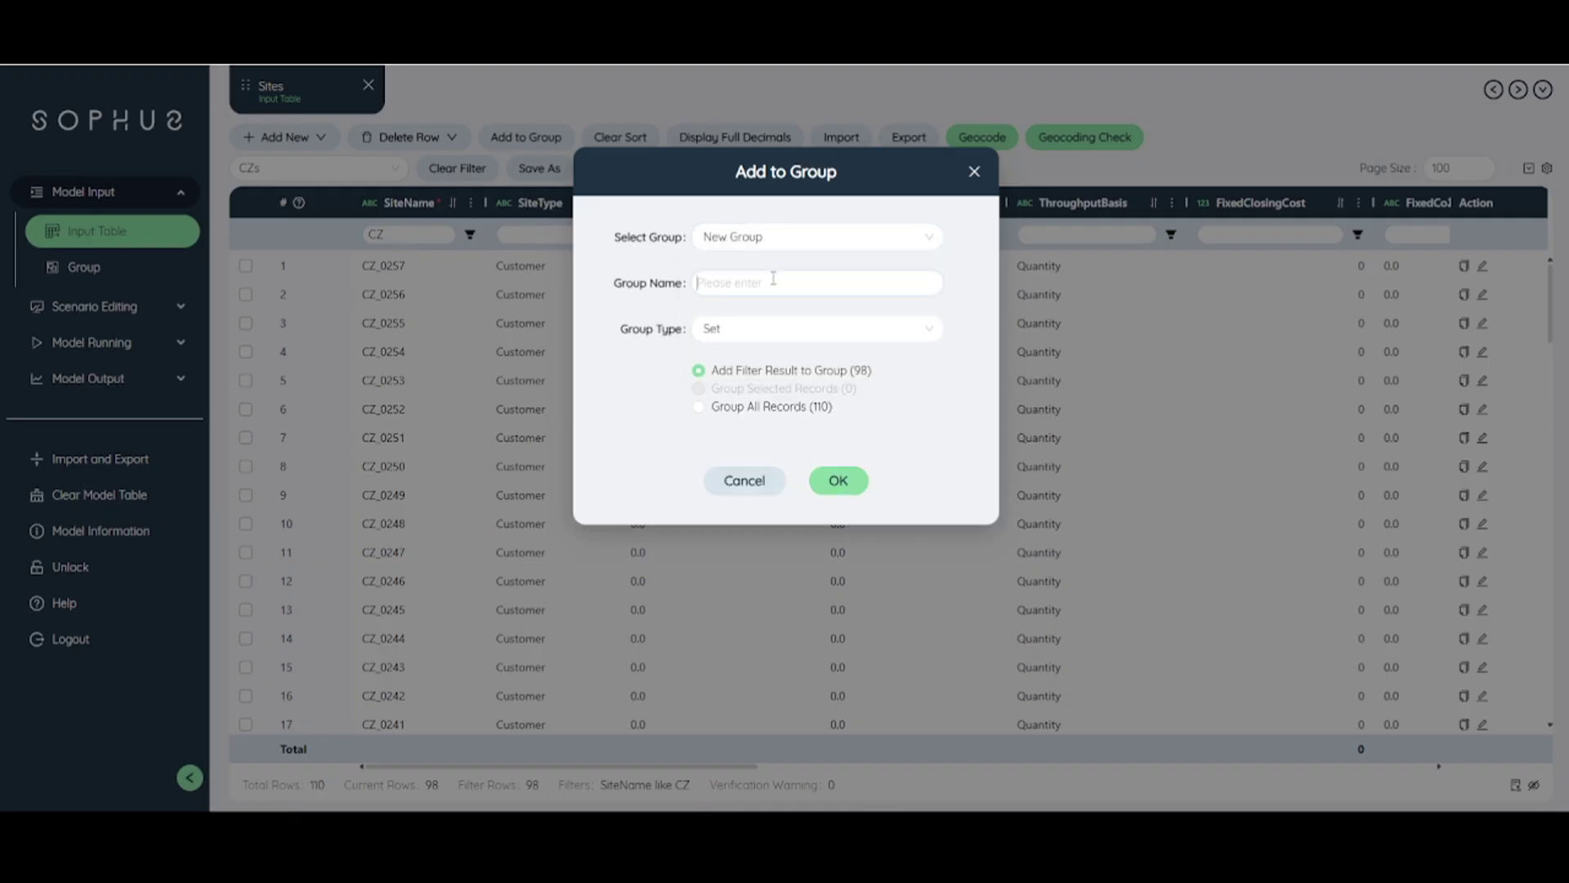
type("CZS_")
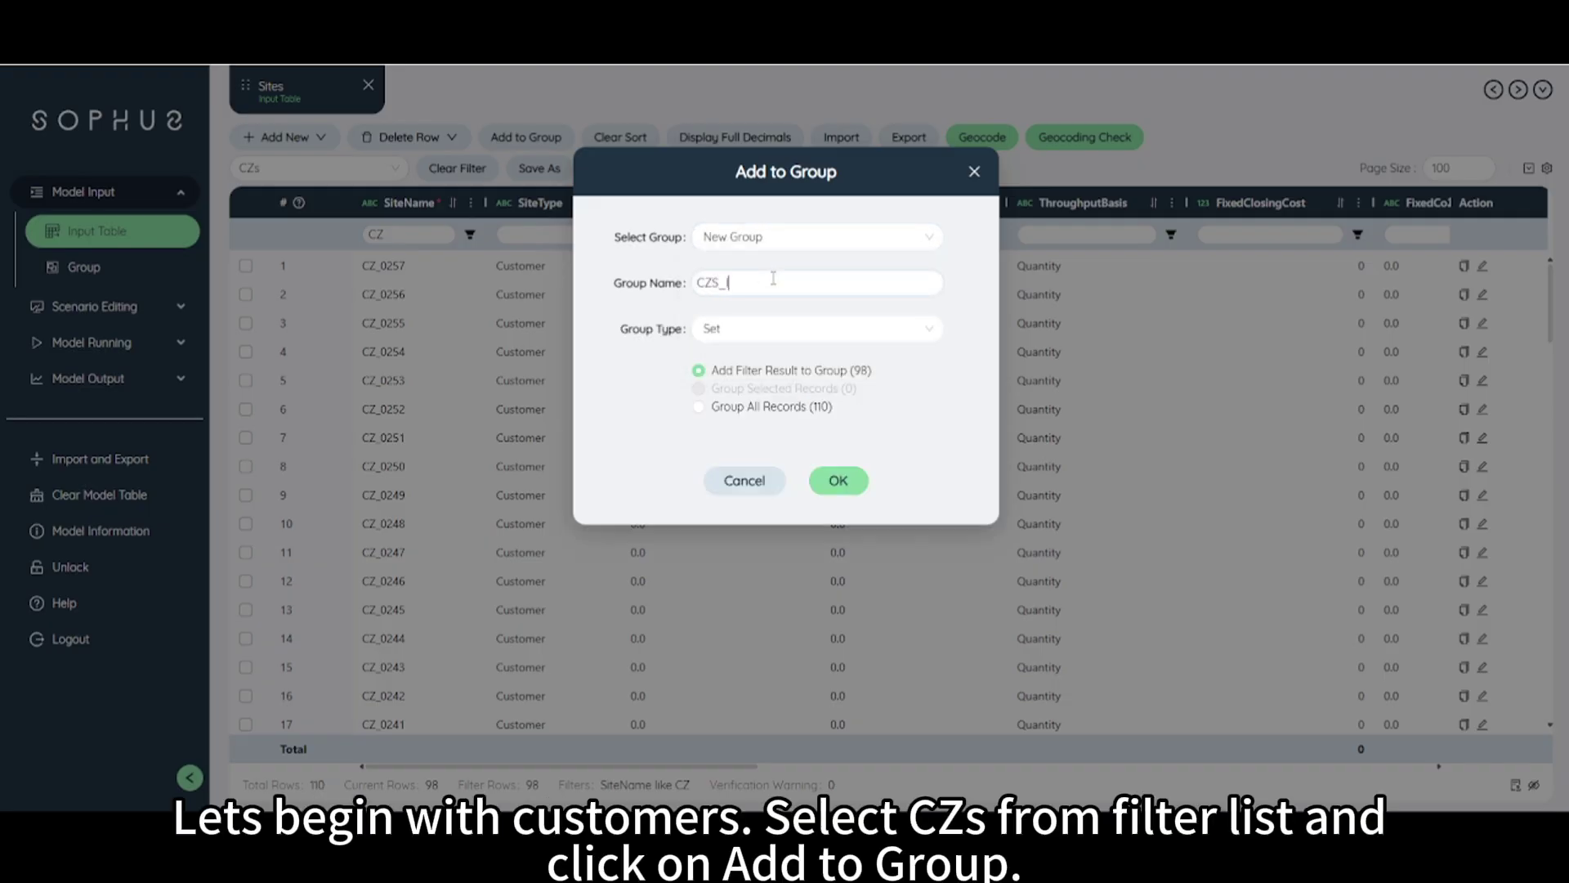
type("IND")
left_click(787, 329)
left_click(752, 389)
left_click(826, 485)
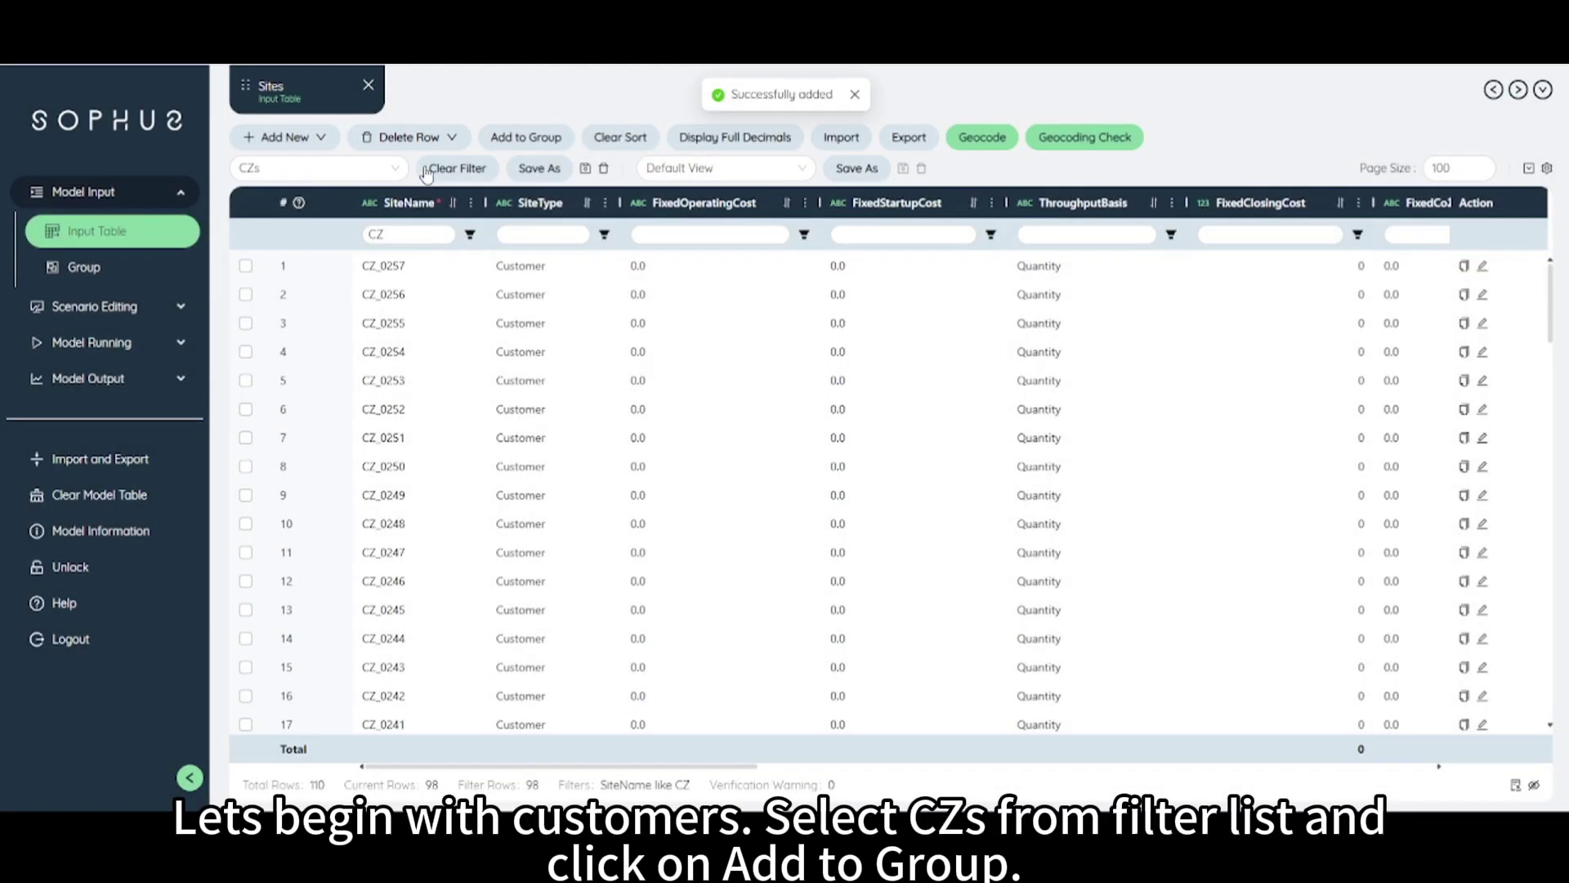
Step: Clear the CZs filter from the Sites table and apply the saved DCs filter
left_click(426, 170)
left_click(385, 167)
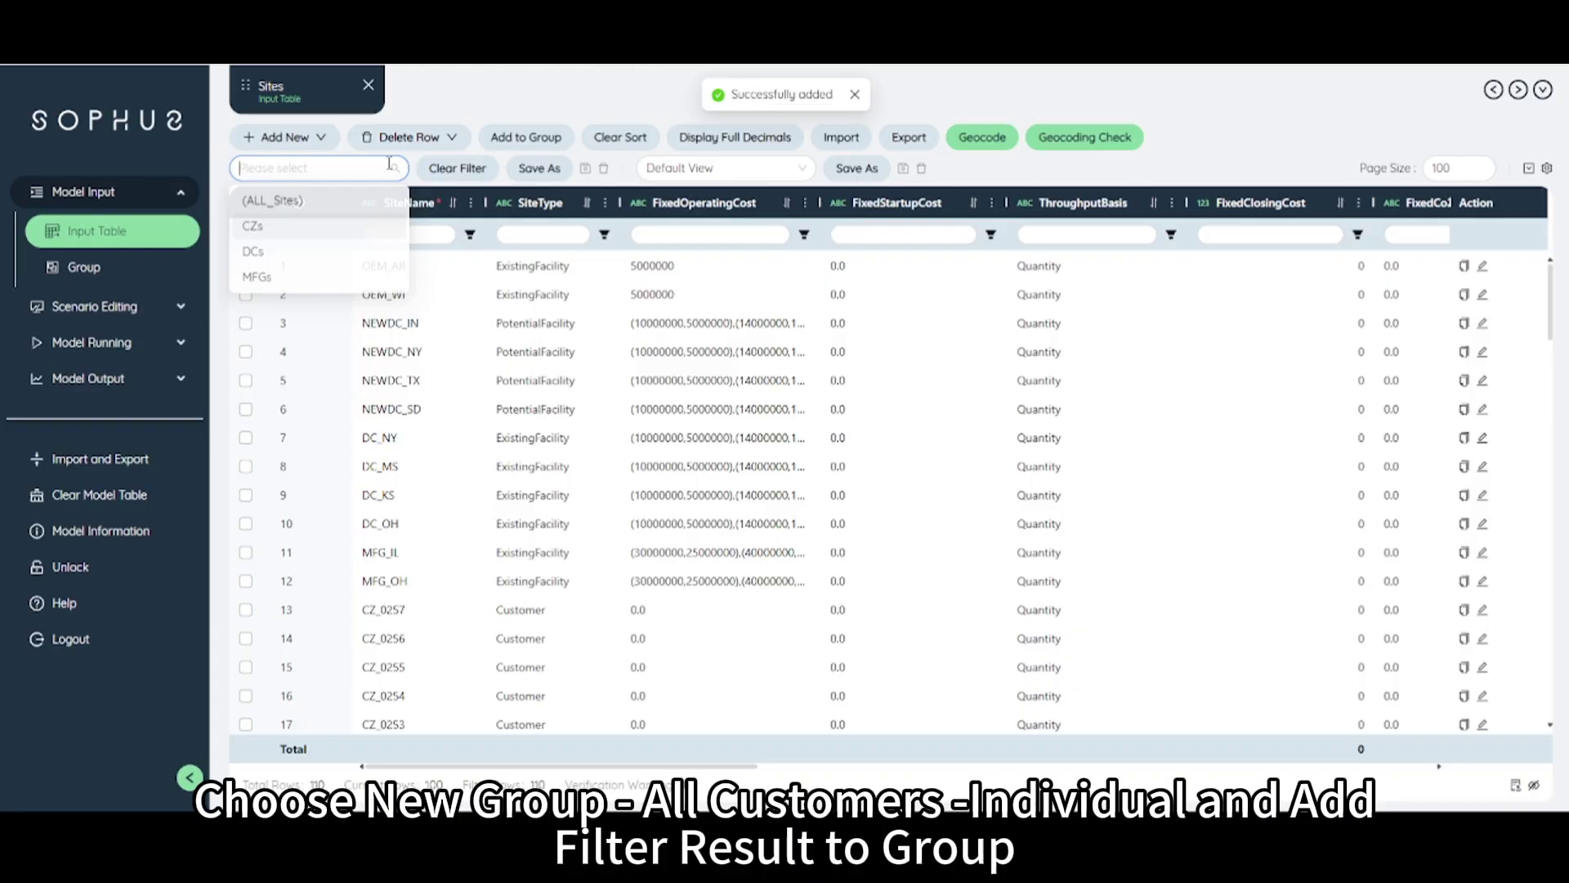
left_click(332, 258)
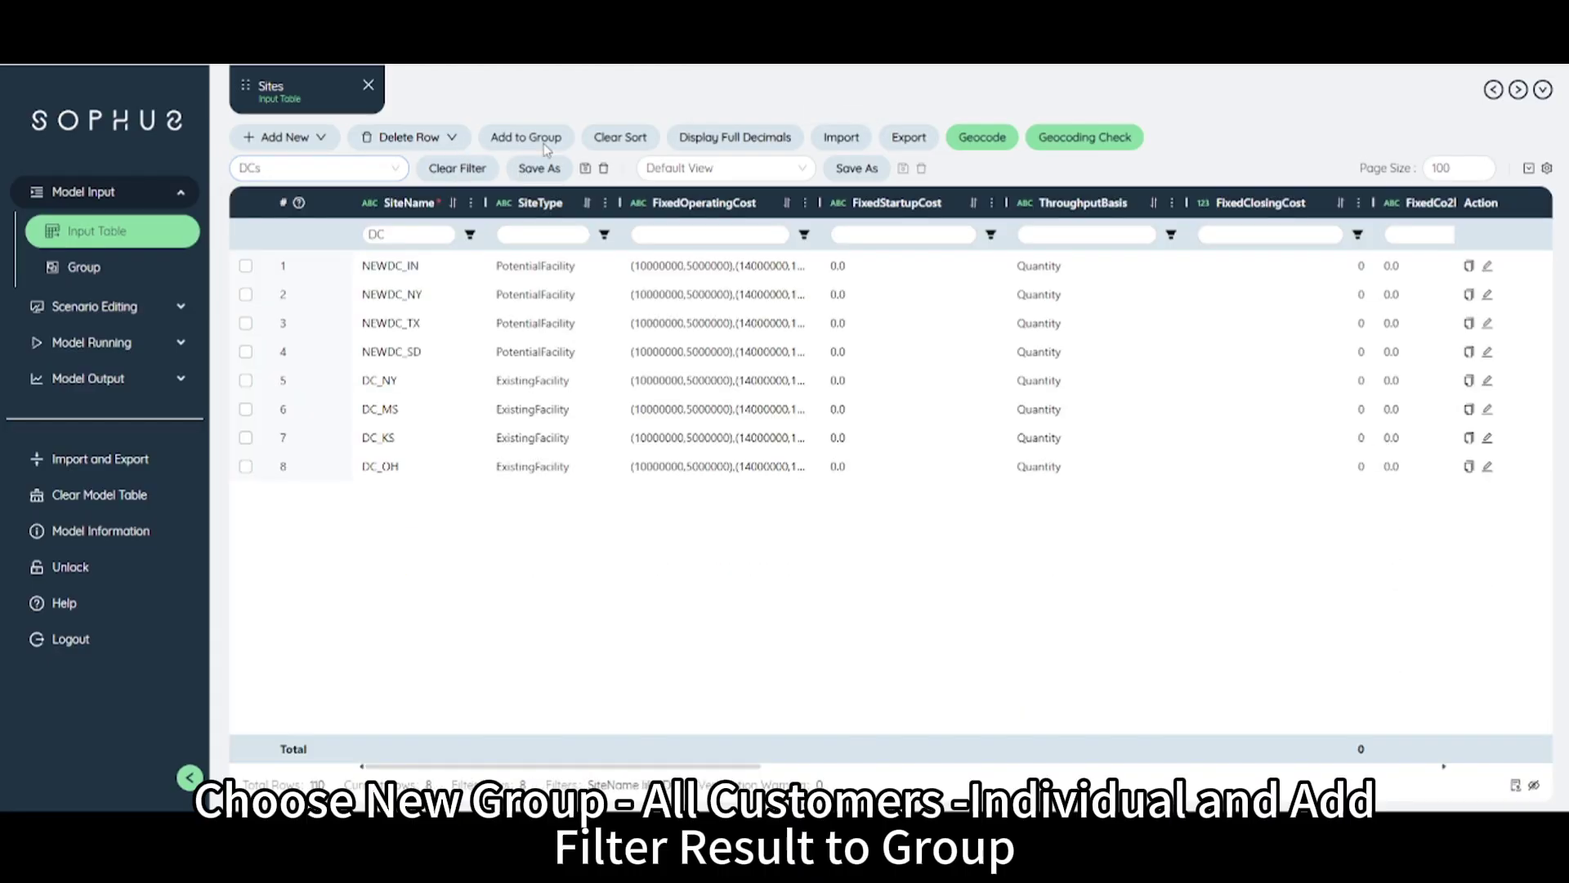
Step: Add the filtered DC sites to a new group named DCS_IND with the group type Individual
left_click(546, 144)
left_click(768, 238)
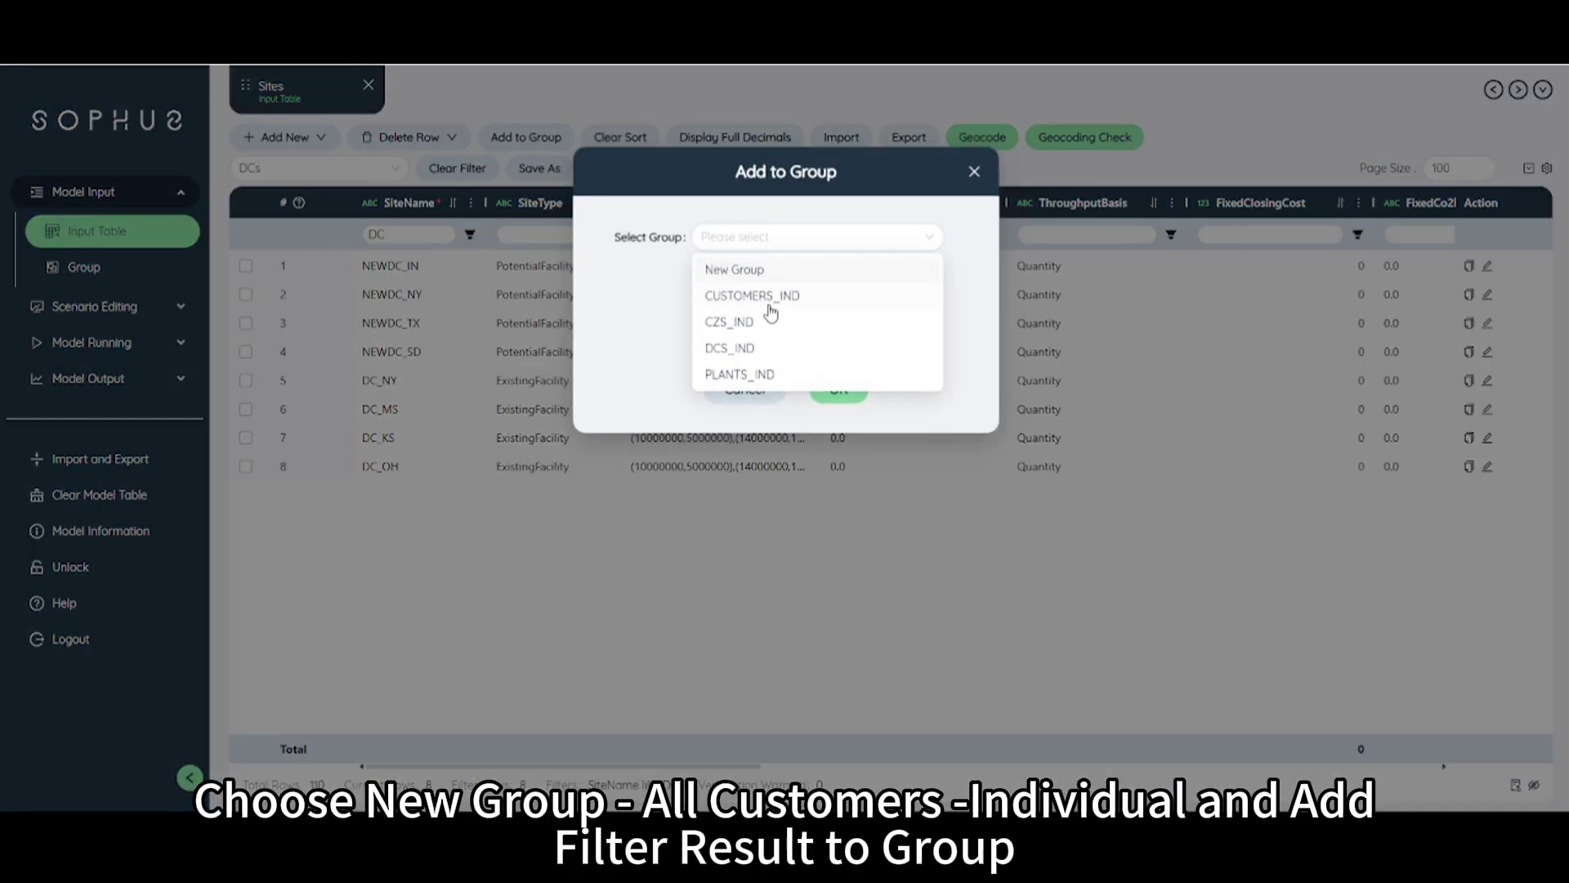
left_click(747, 269)
left_click(750, 286)
type("DCS")
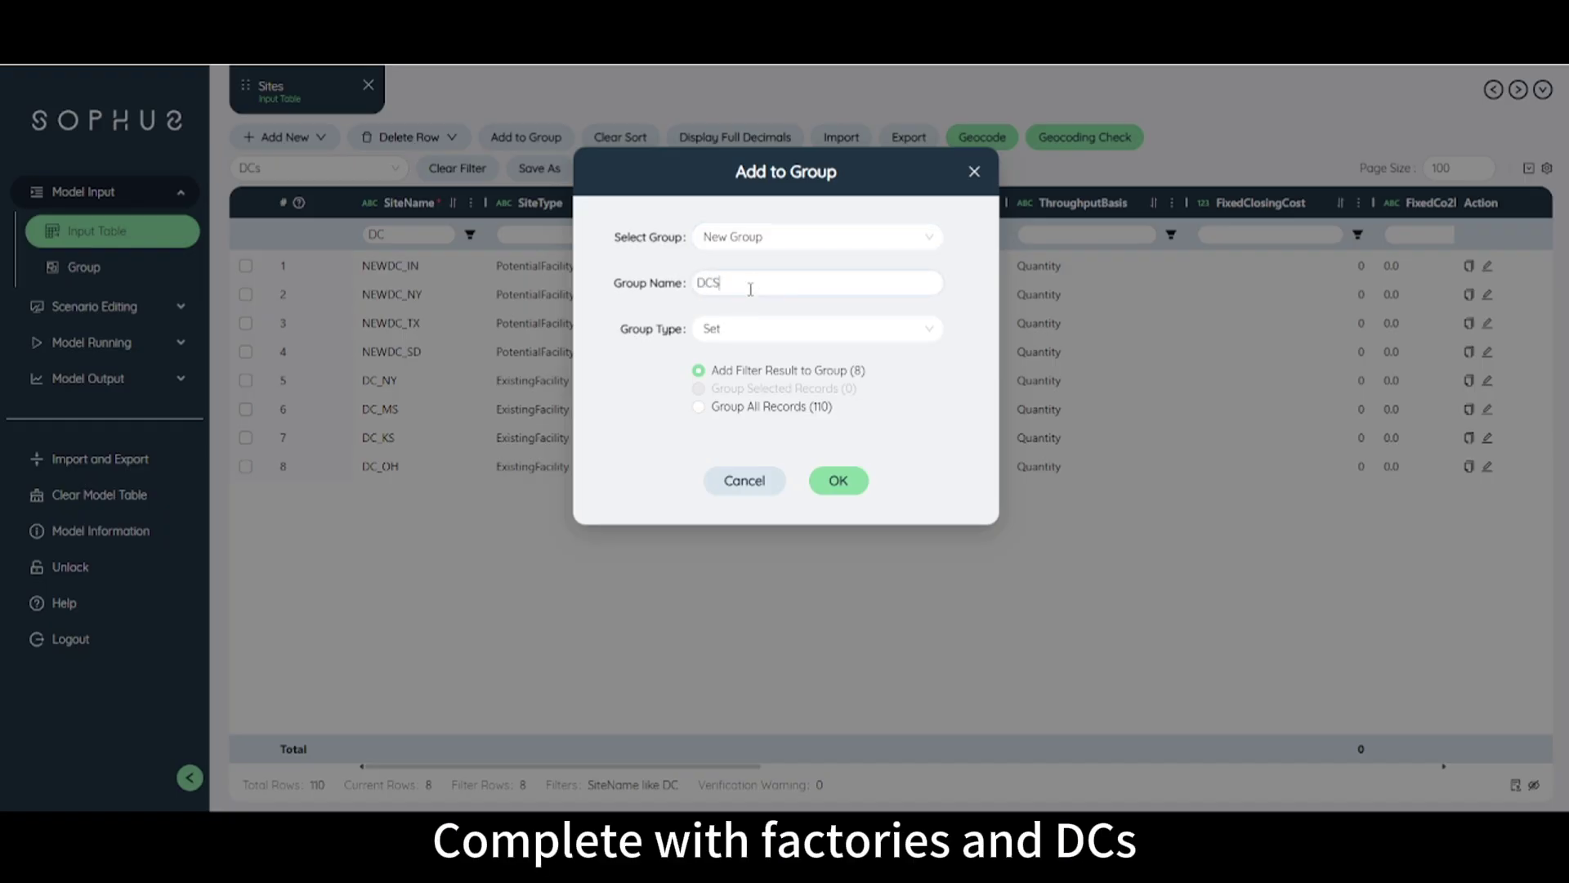
left_click(746, 330)
left_click(753, 389)
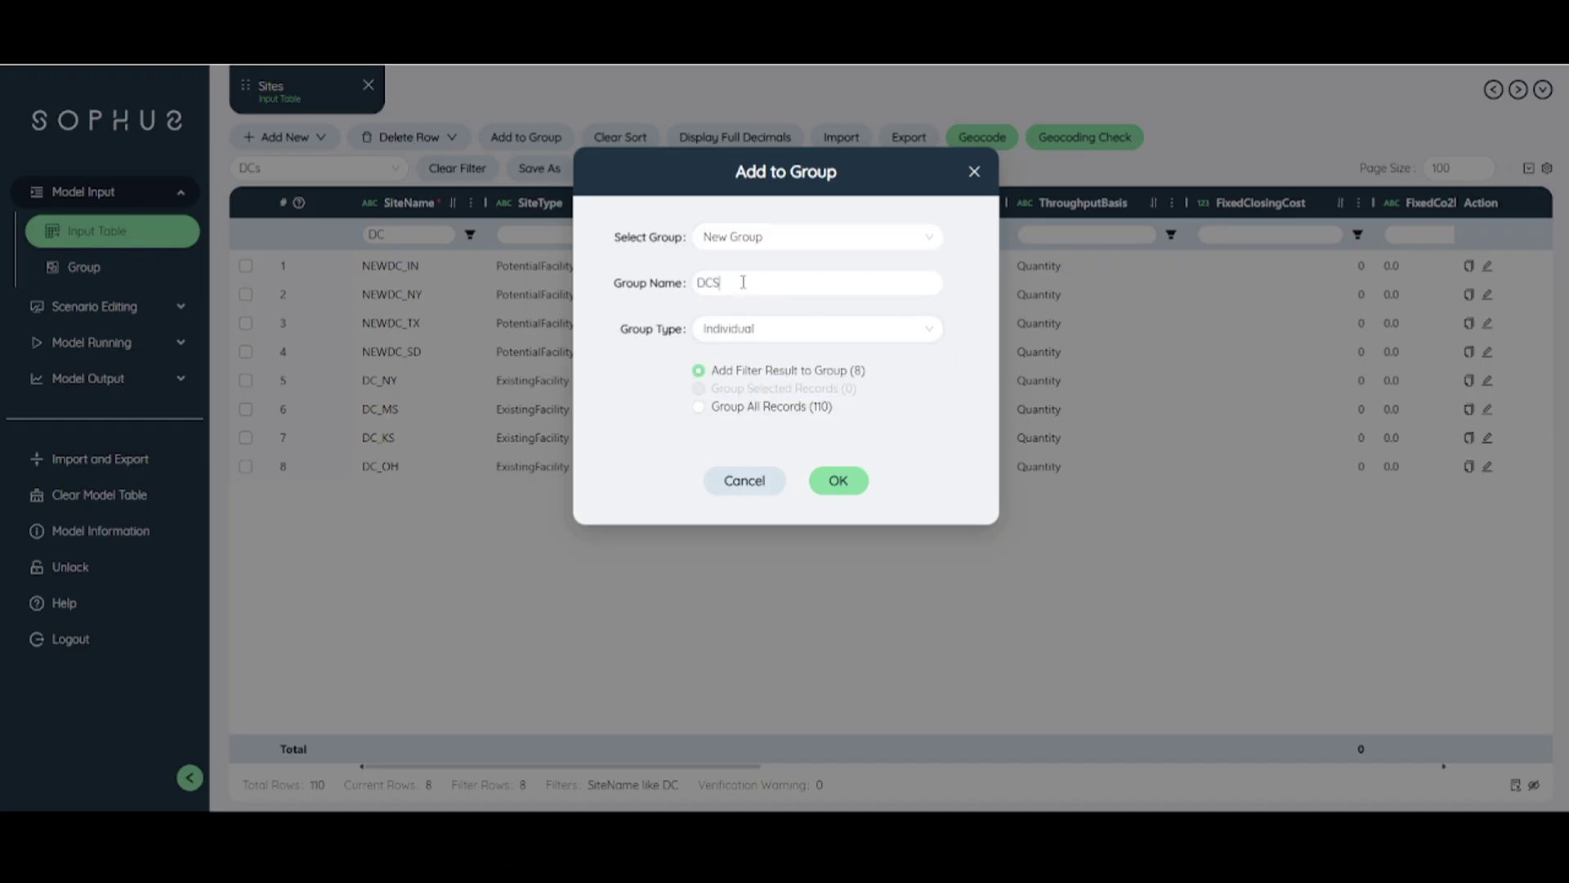
left_click(743, 283)
type("_IND")
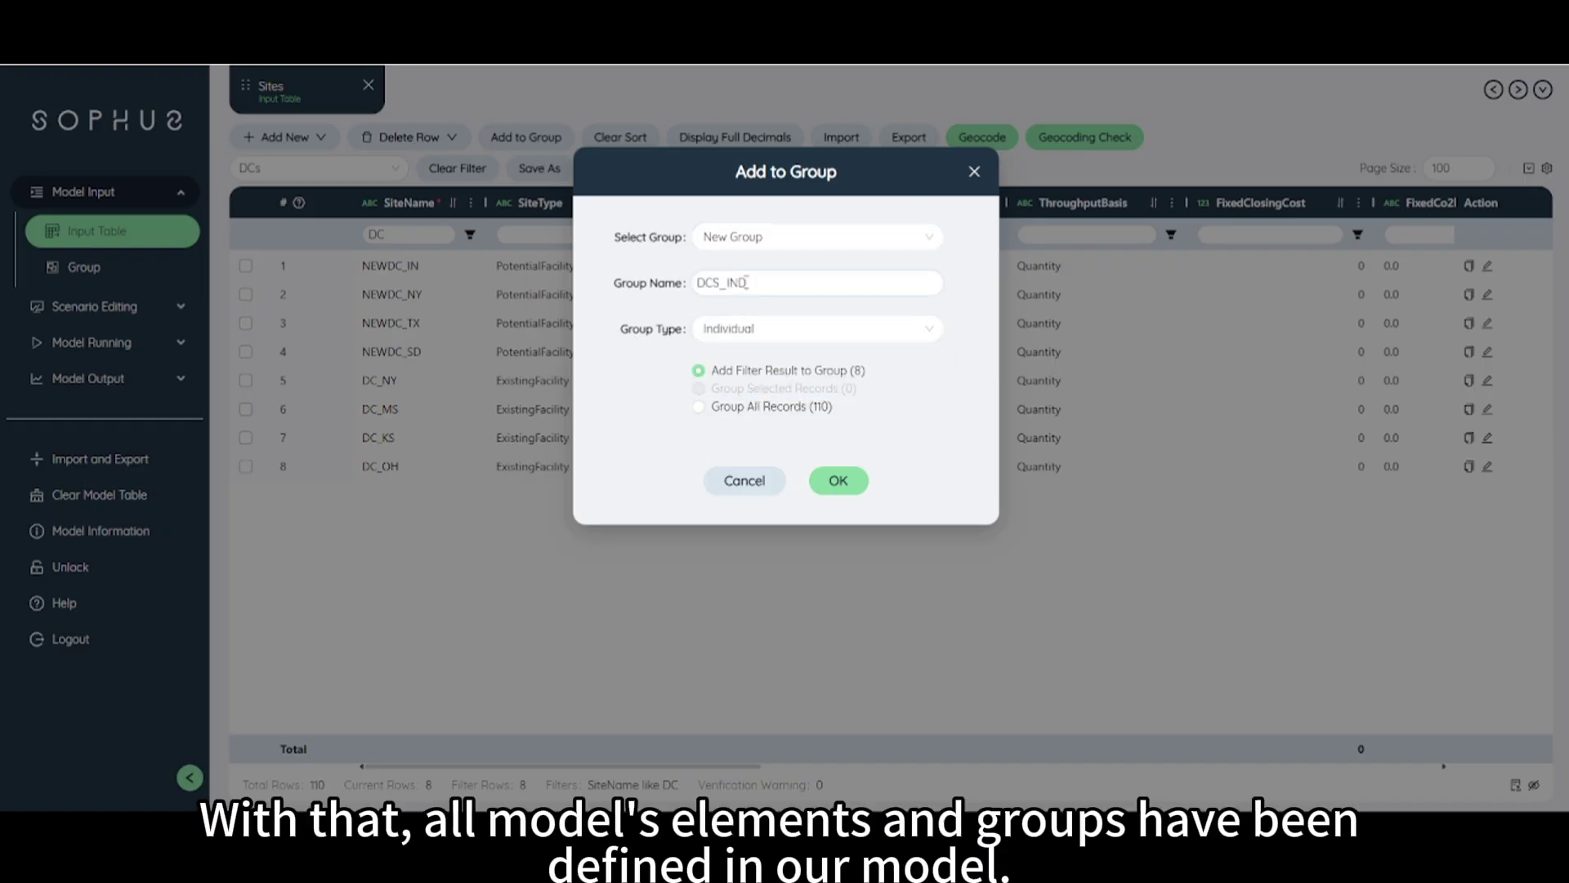
left_click(838, 481)
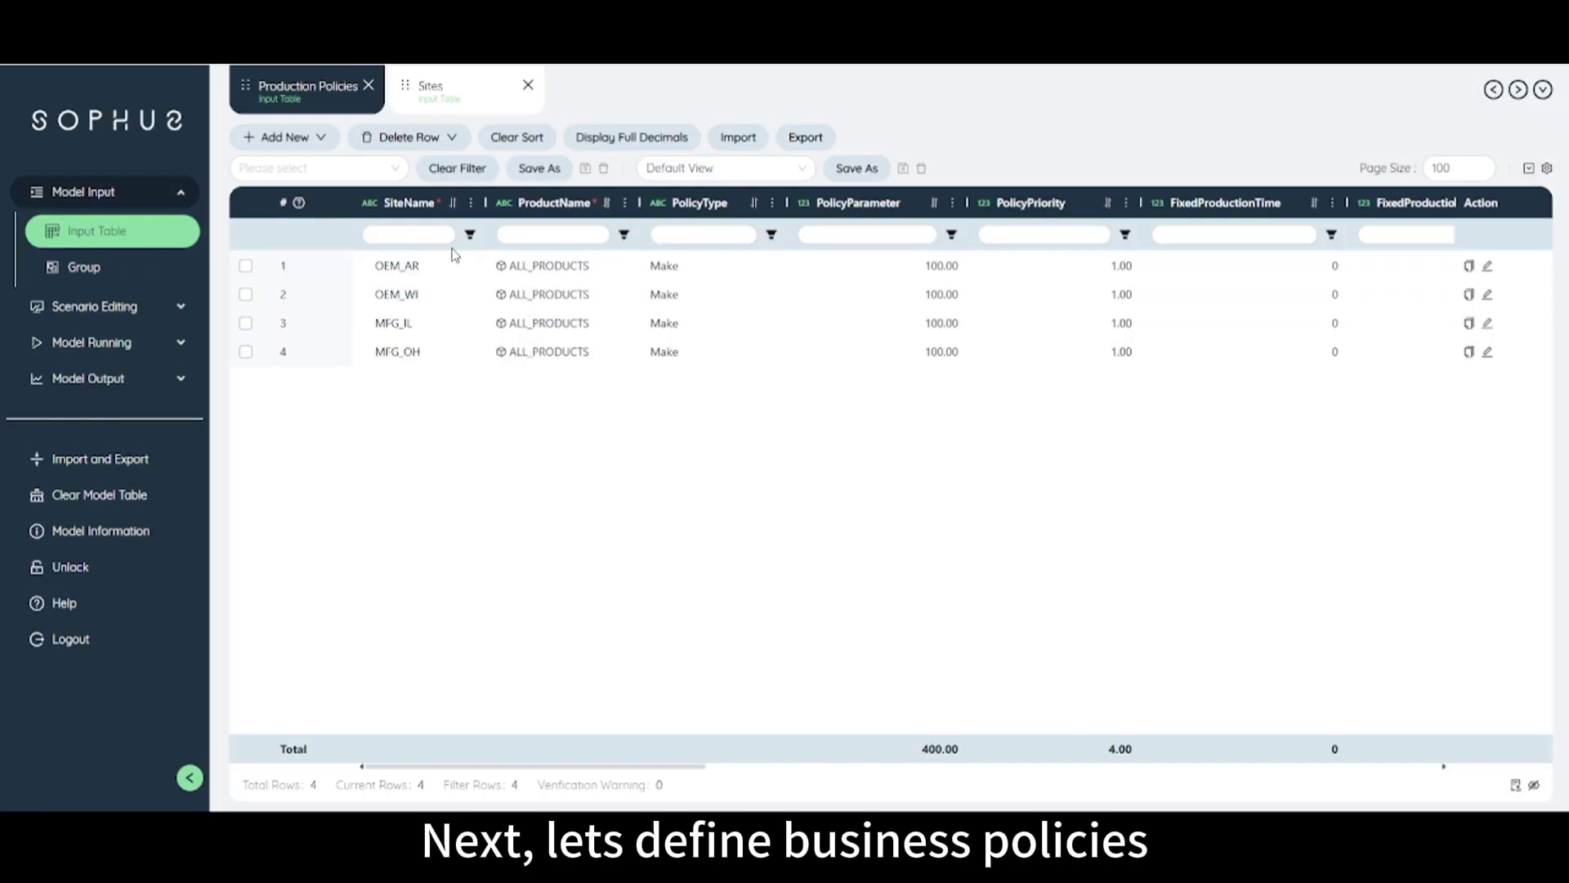
Step: Review the site, product and policy type of the OEM_AR row in the Production Policies table
left_click(422, 270)
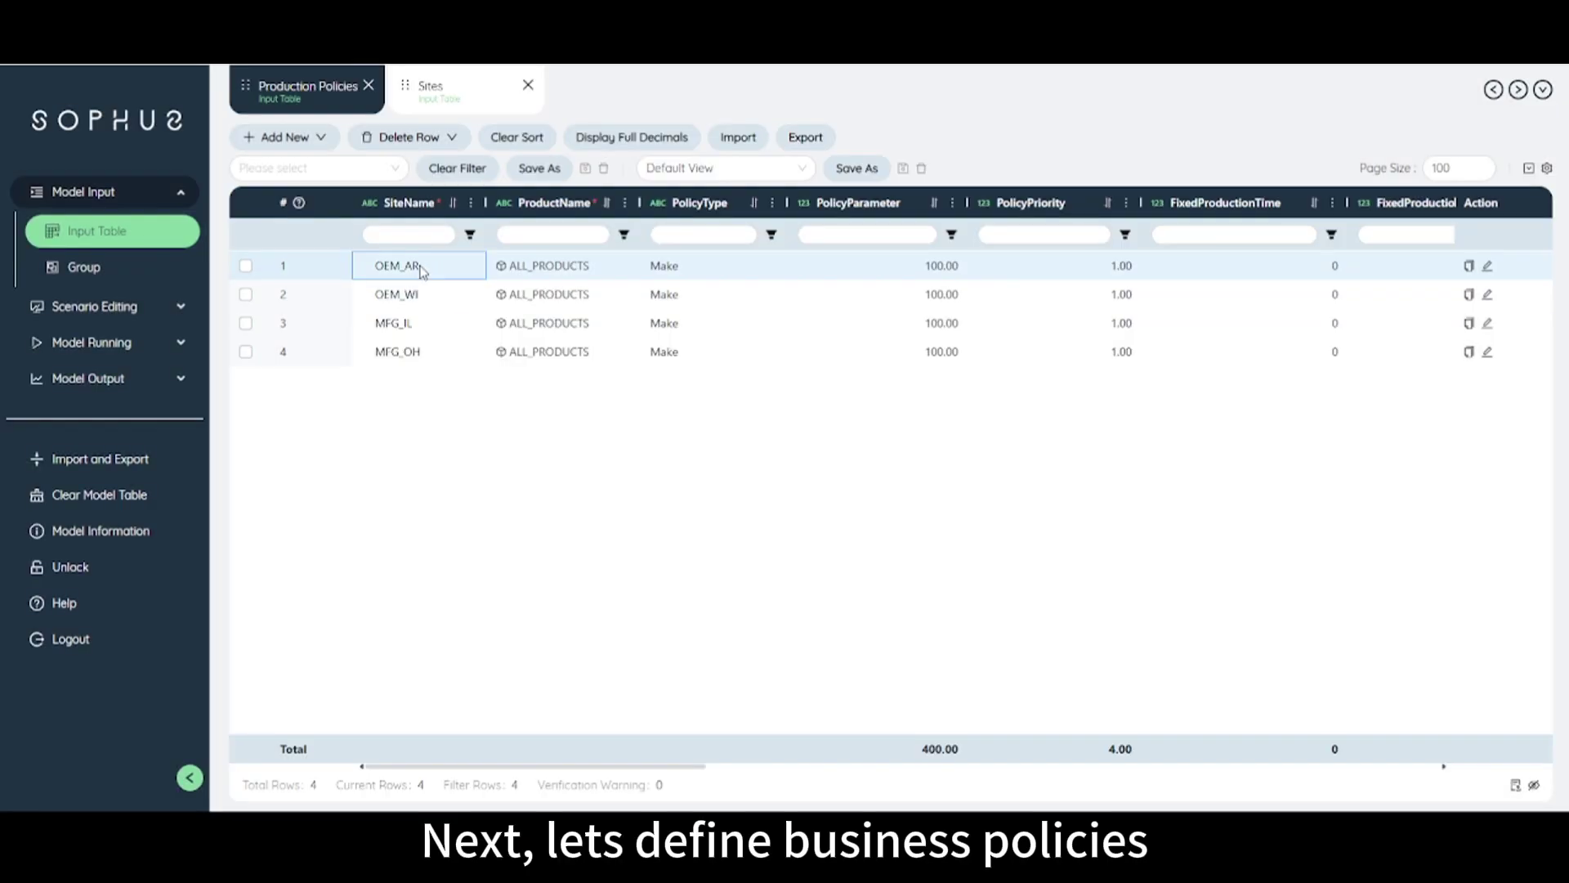
left_click(562, 274)
left_click(691, 268)
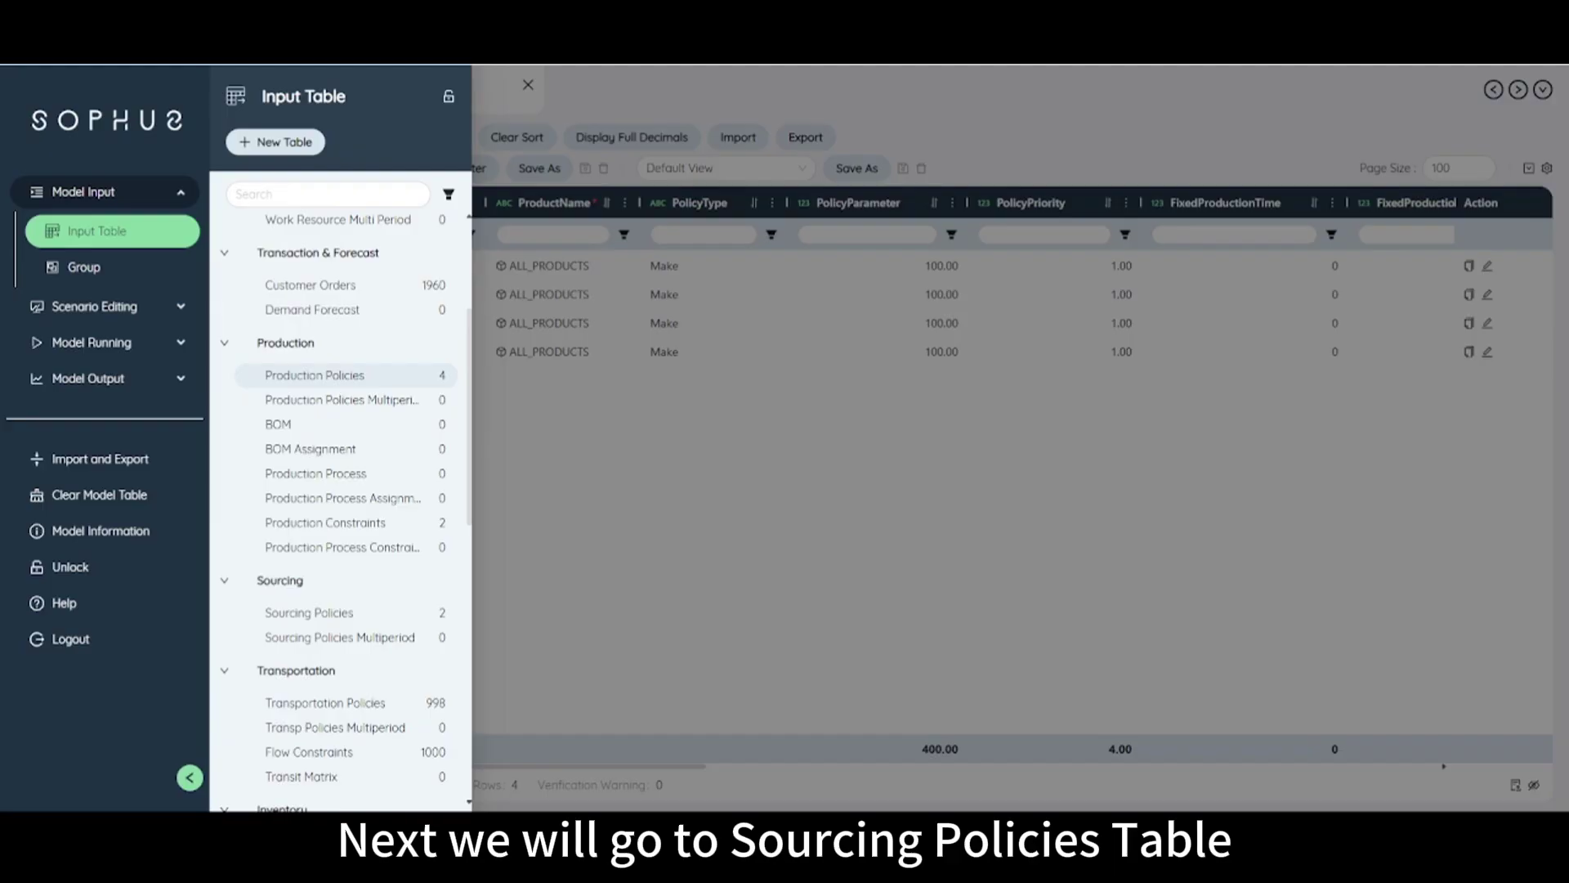
Step: Open the Sourcing Policies input table and review the source, site and product of both sourcing rules
left_click(298, 614)
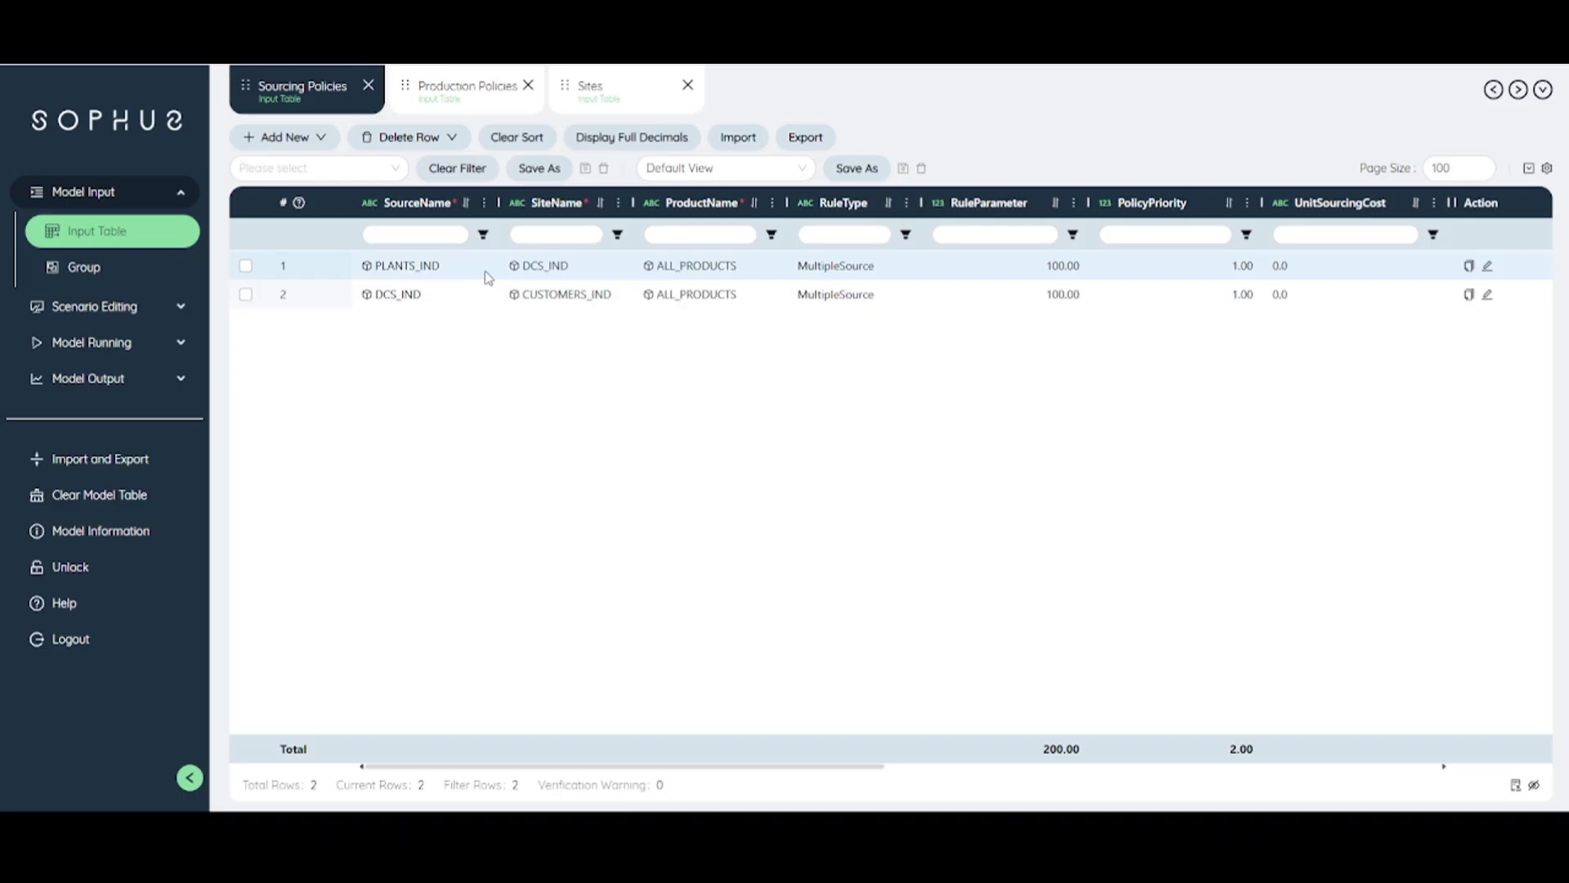
left_click(426, 268)
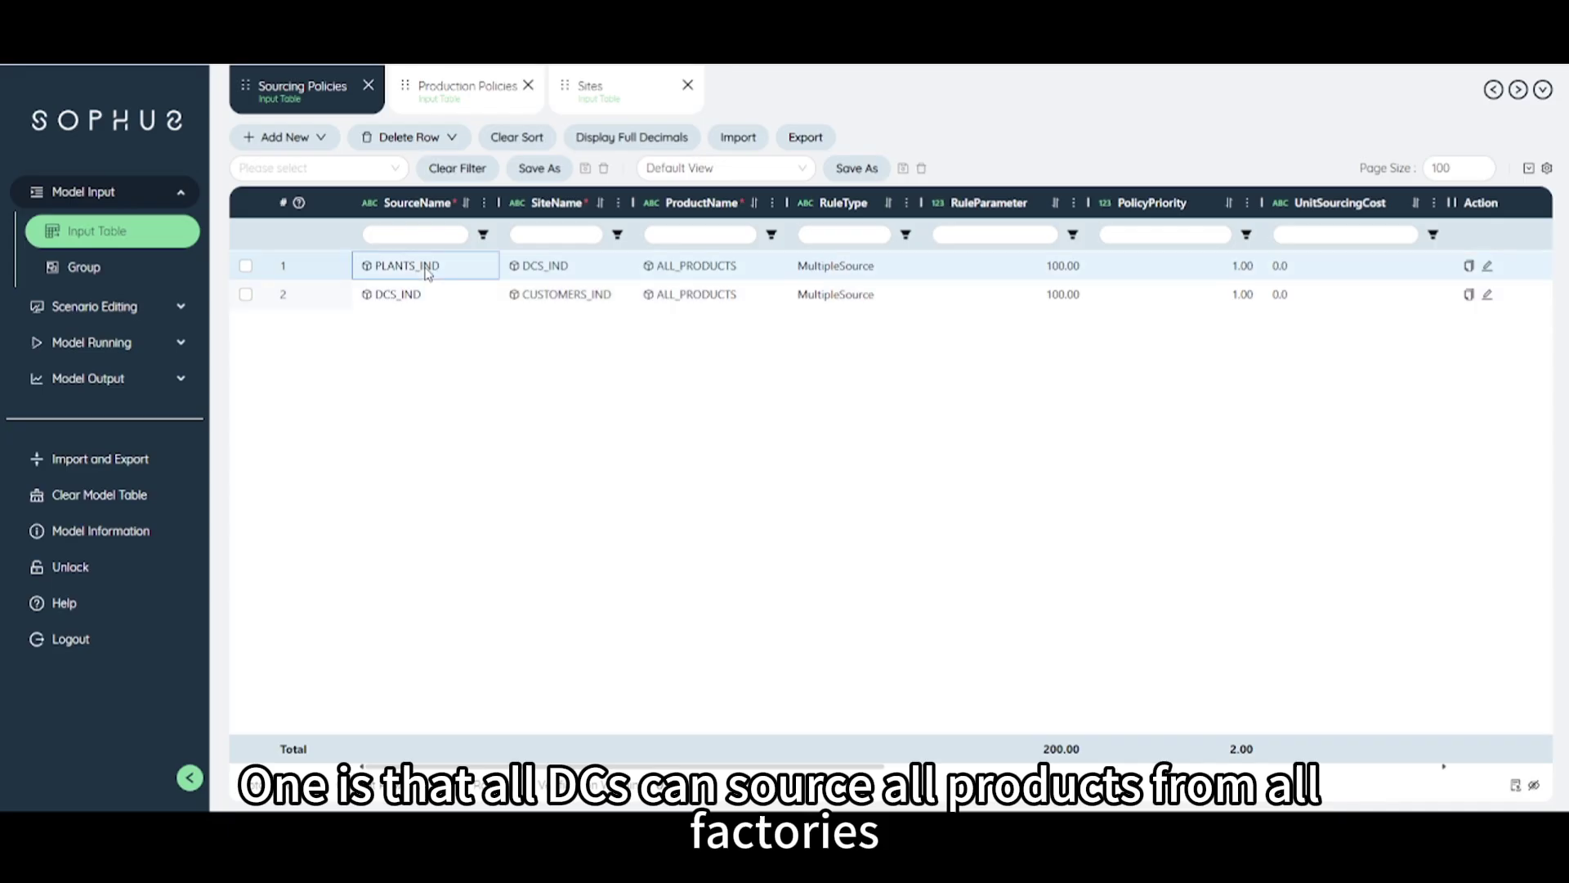
left_click(563, 270)
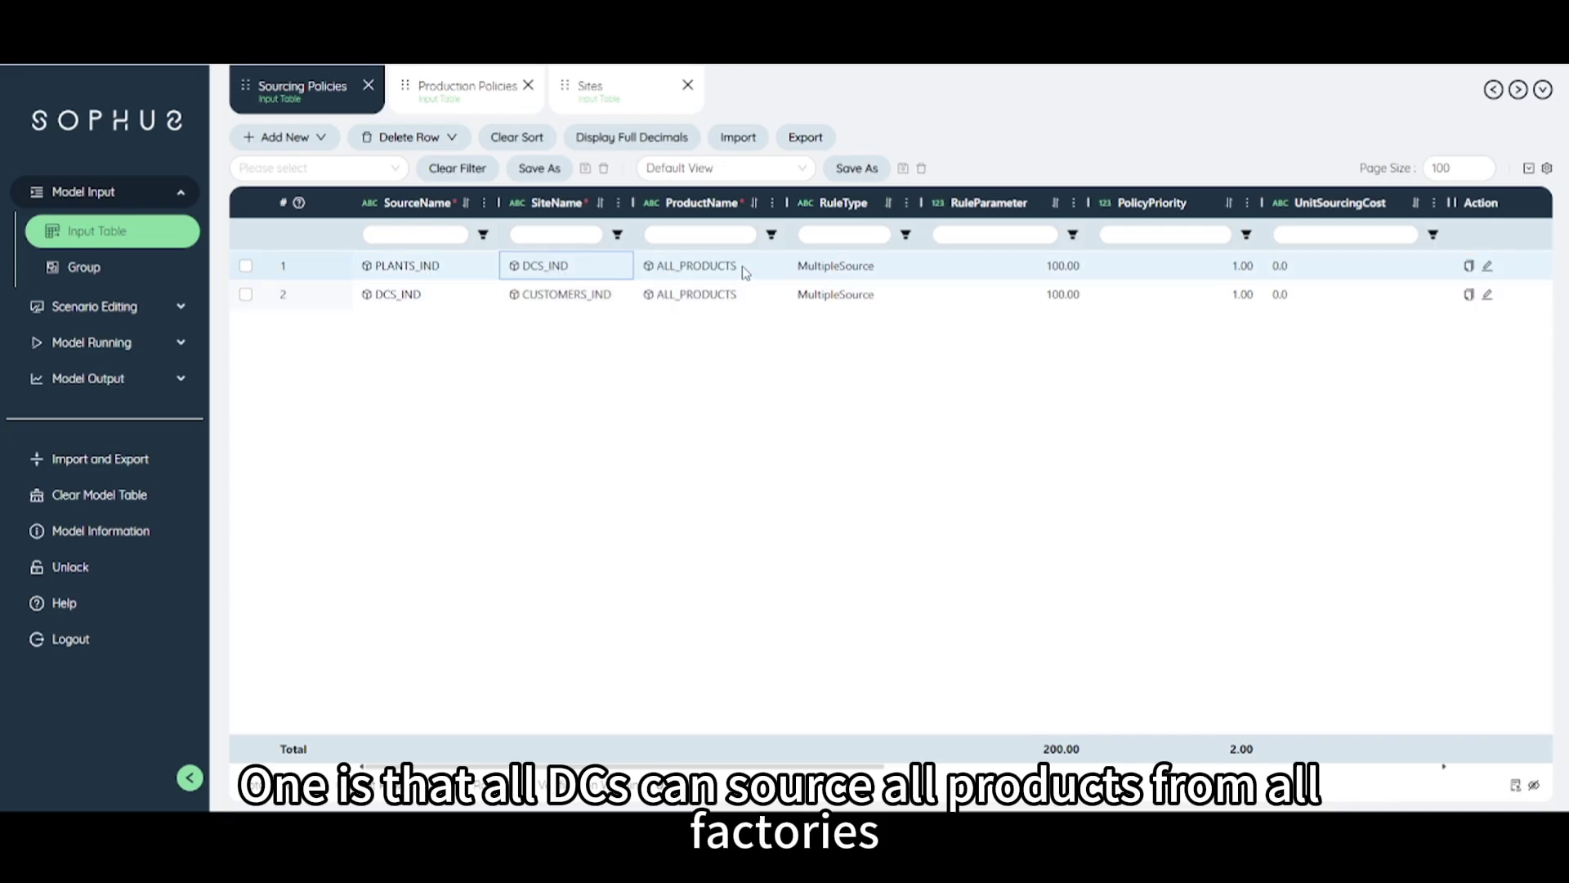
left_click(712, 272)
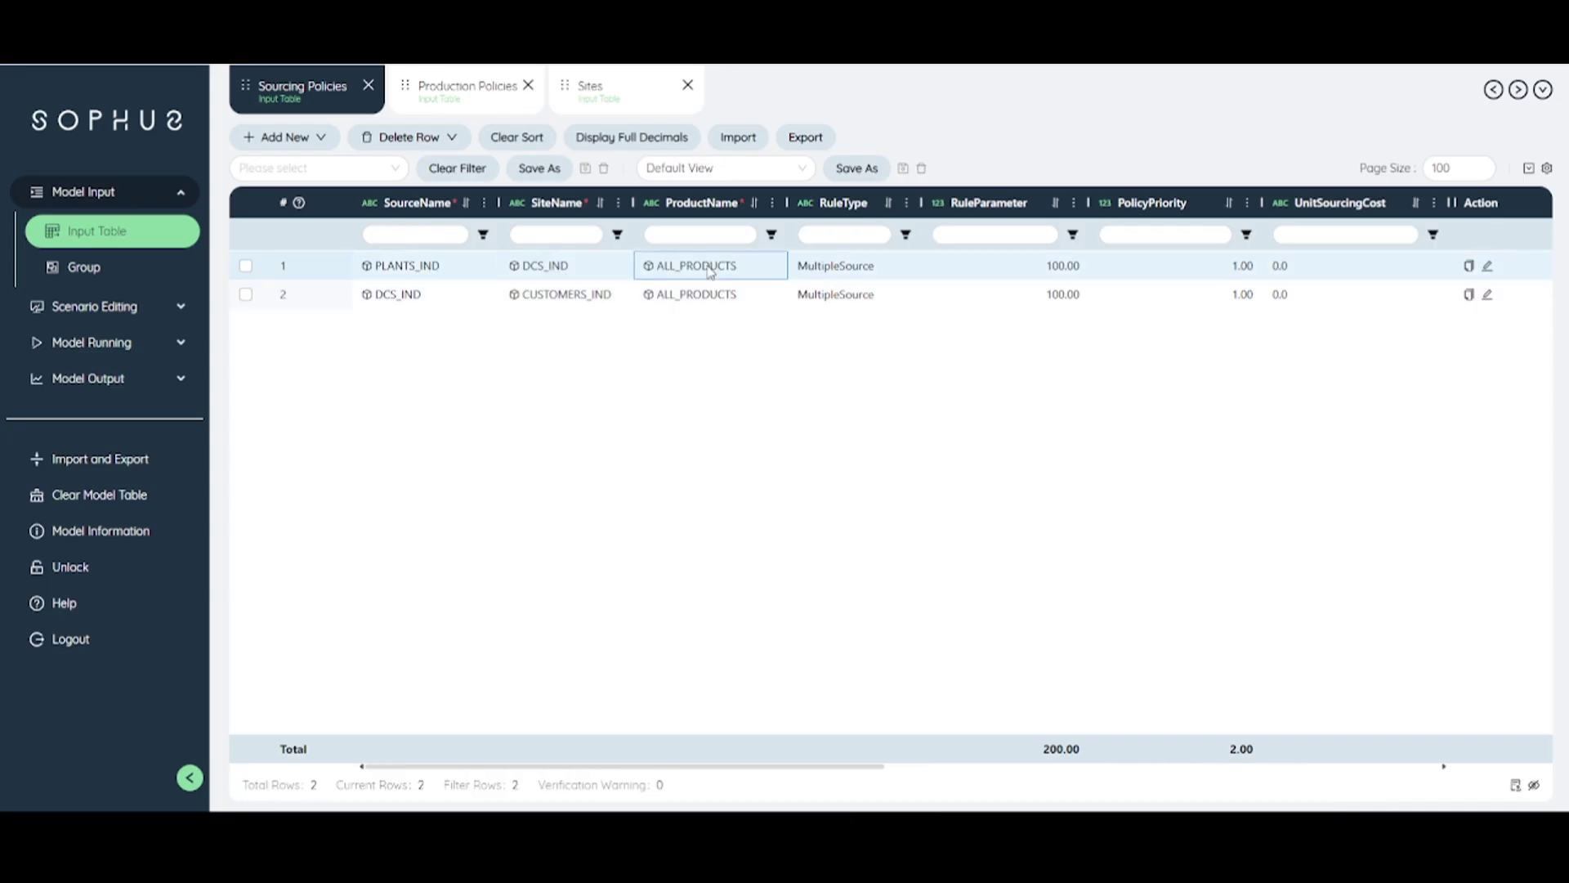
left_click(410, 301)
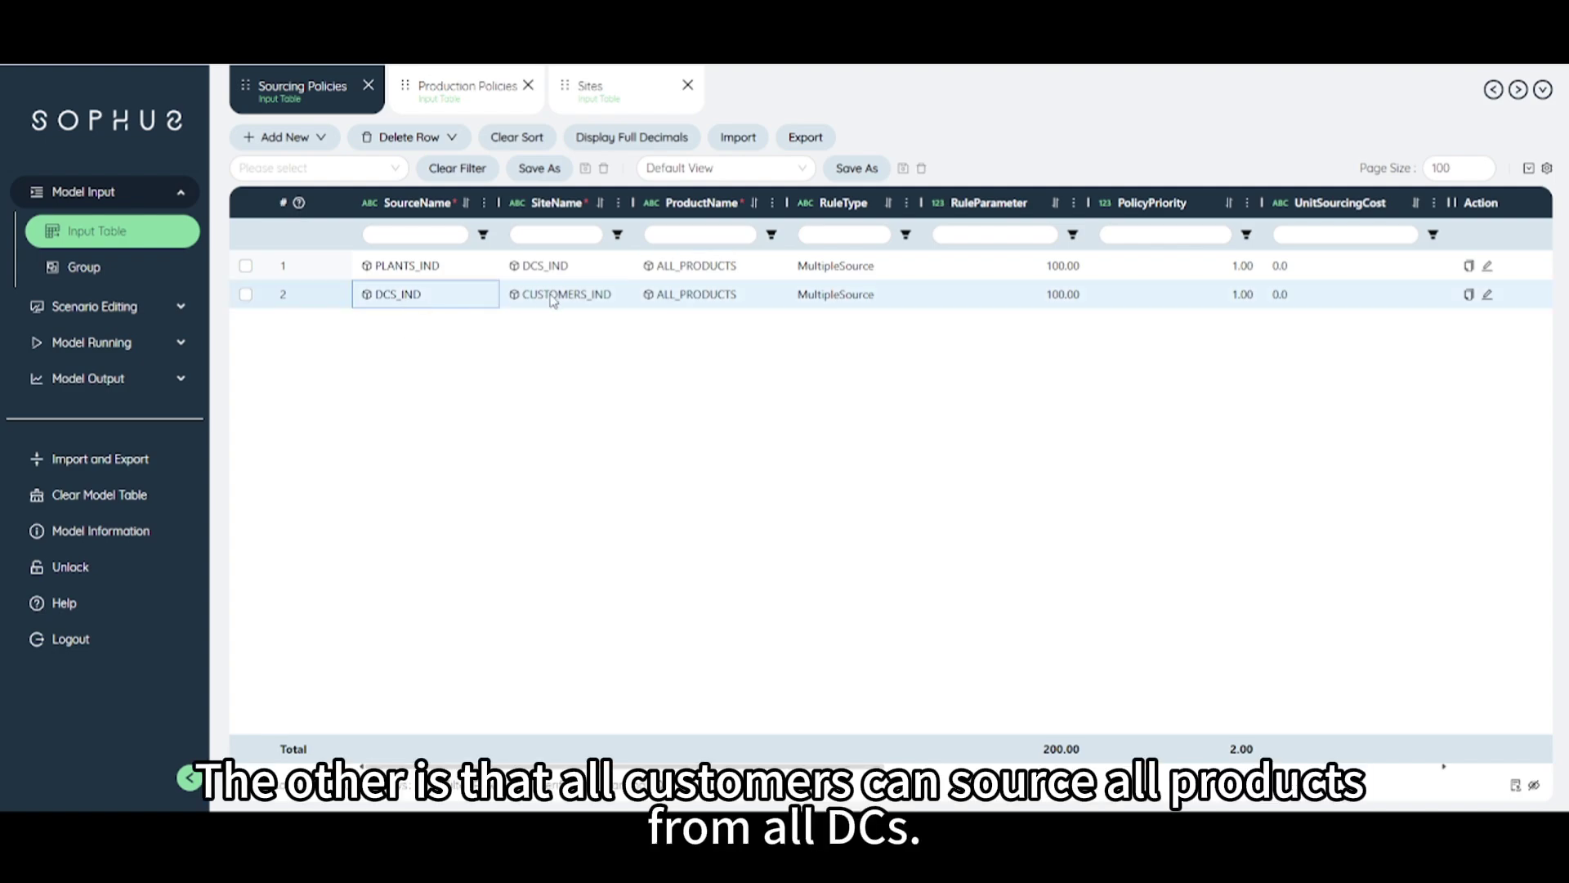
left_click(553, 300)
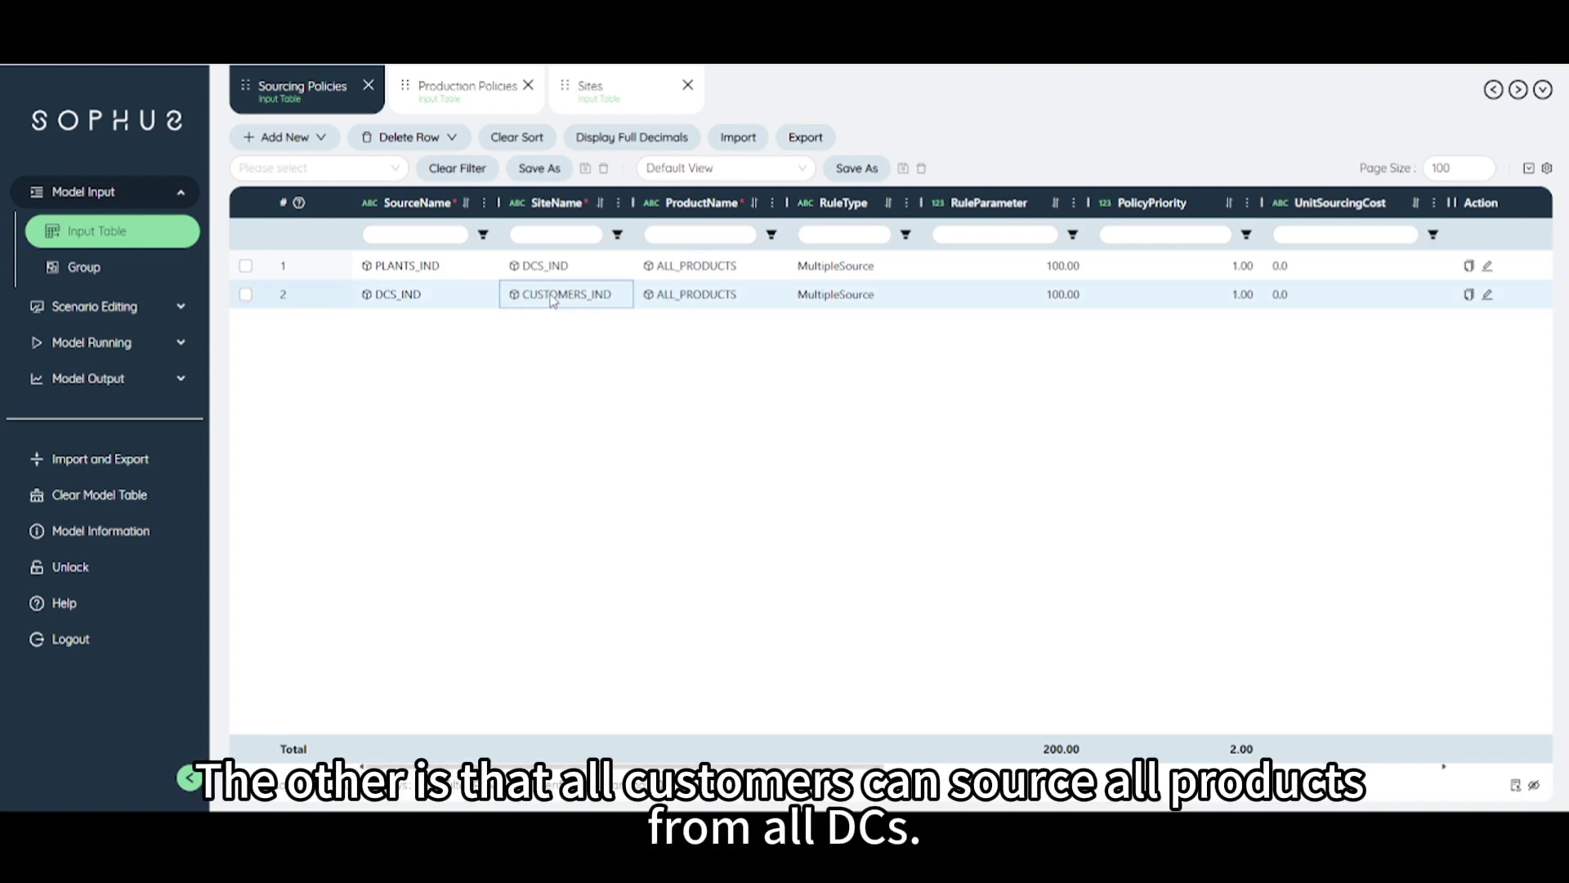
left_click(732, 301)
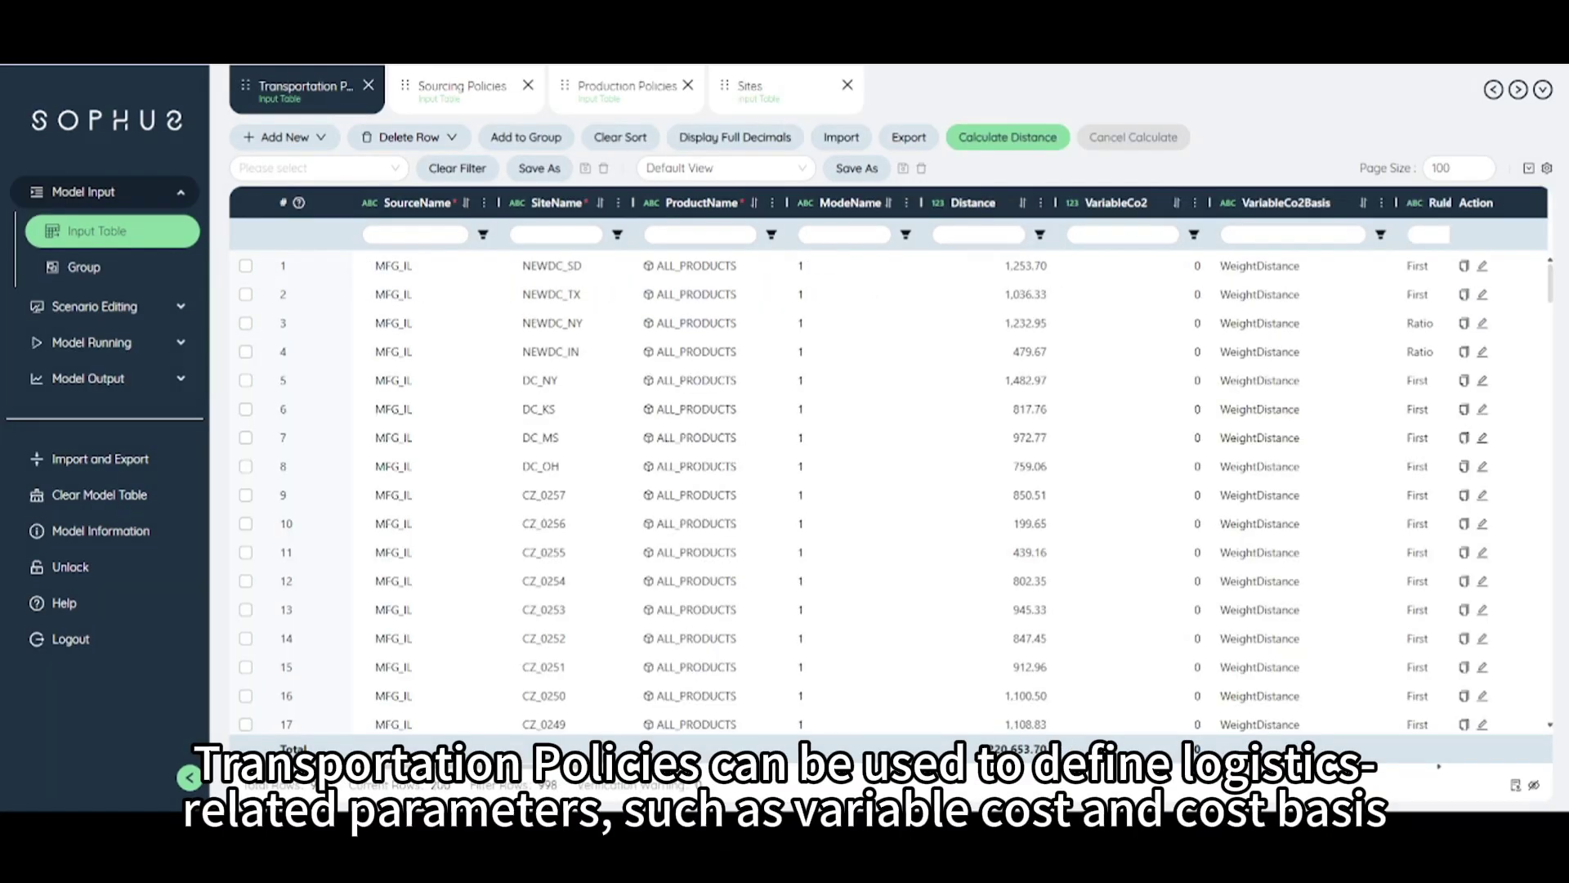
Step: Open the Transportation Policies input table and examine the variable transportation cost values and the variable cost basis
left_click(182, 236)
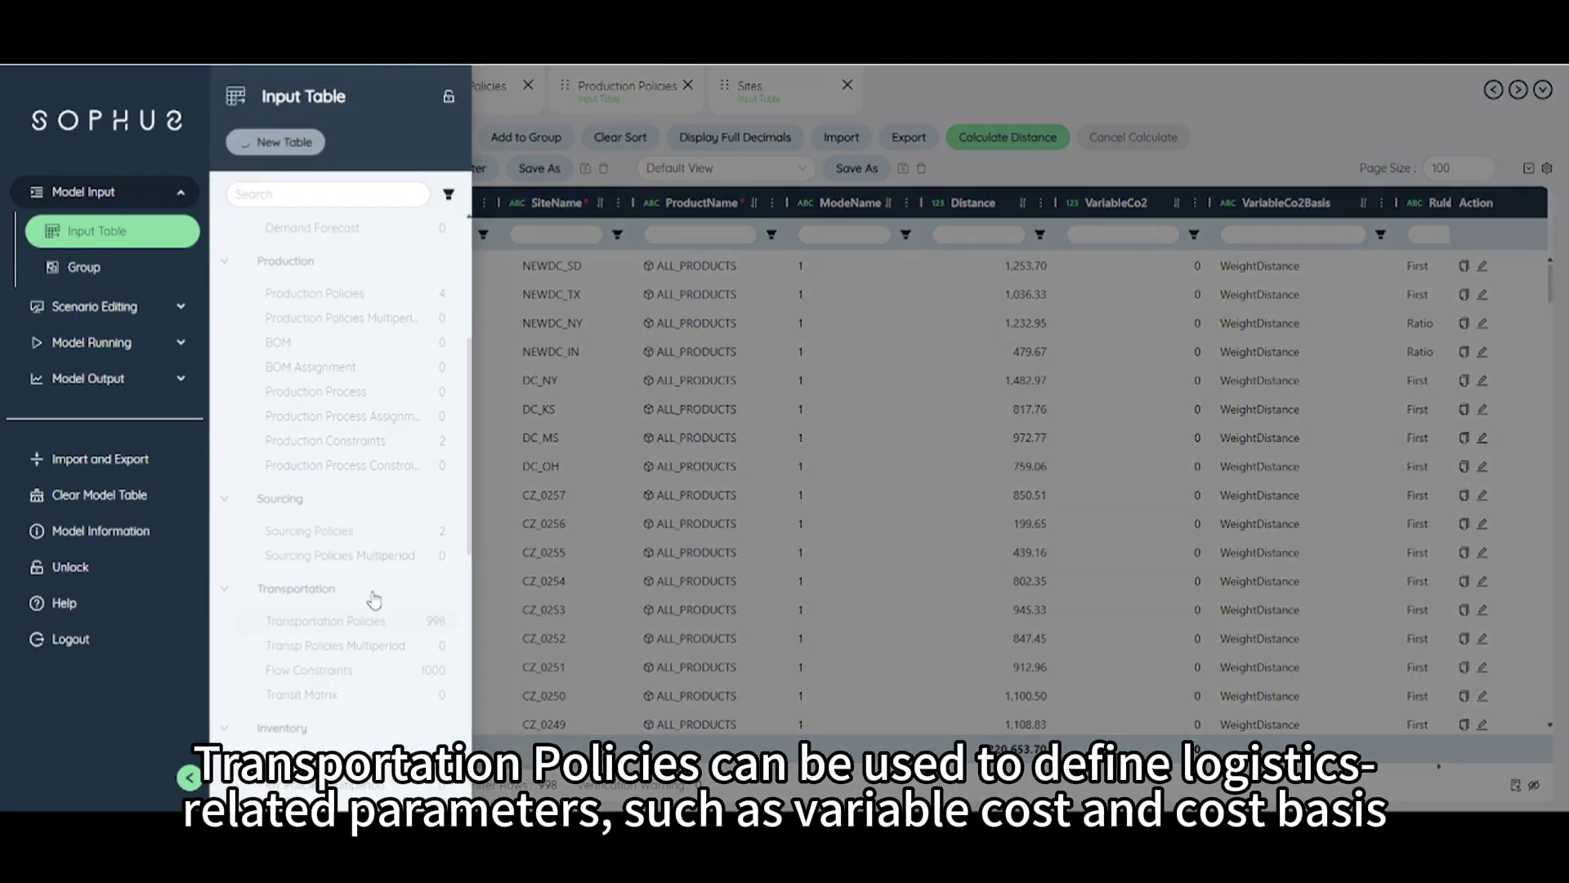
left_click(372, 623)
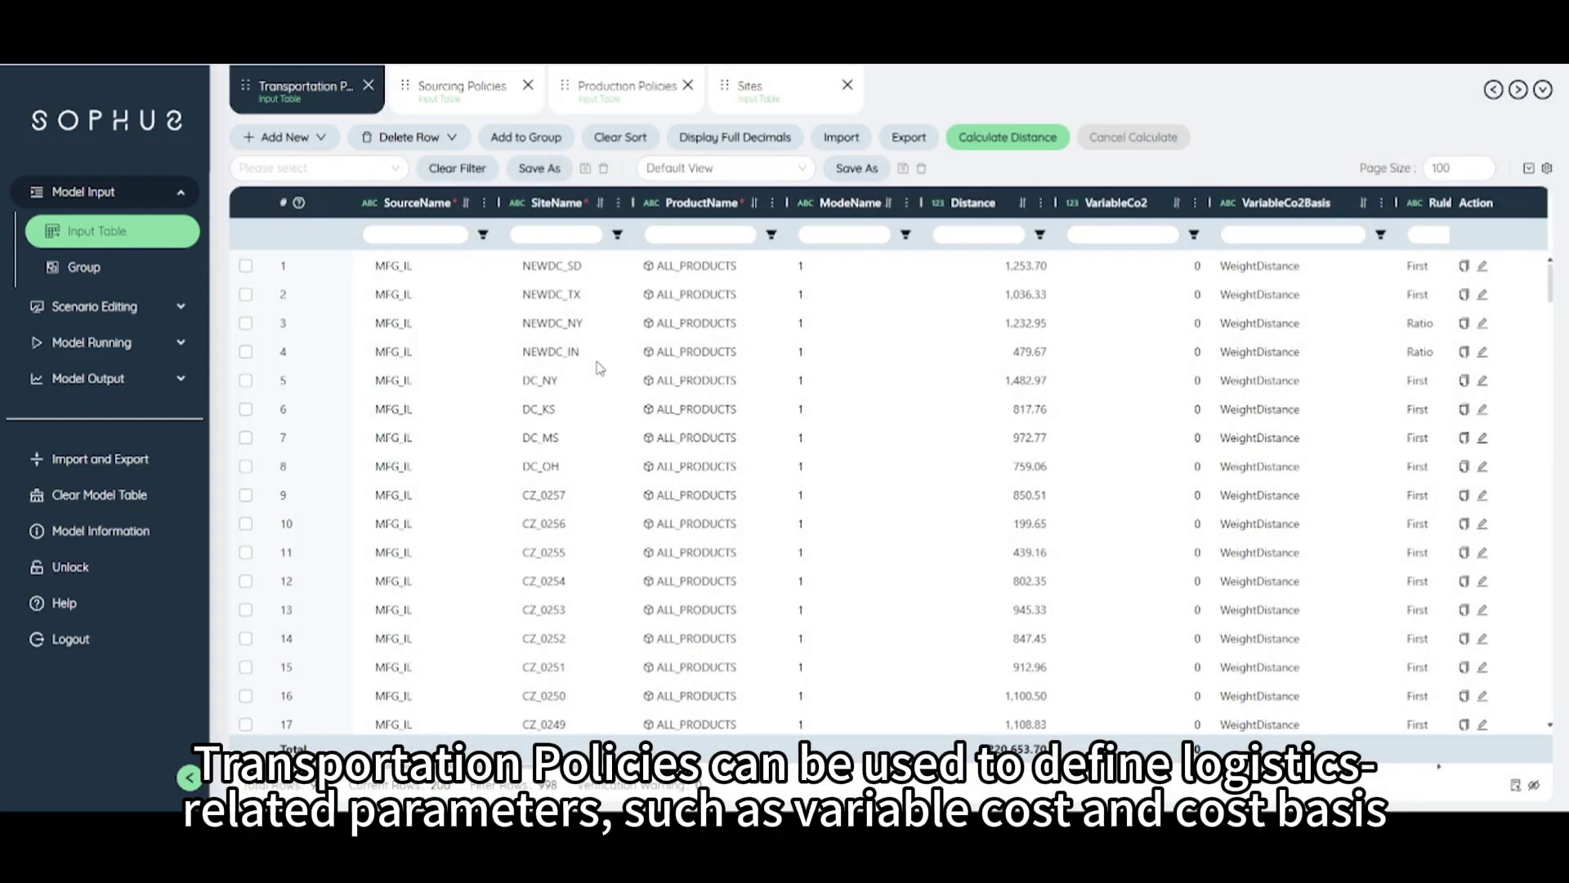
scroll(820, 301, "right", 3)
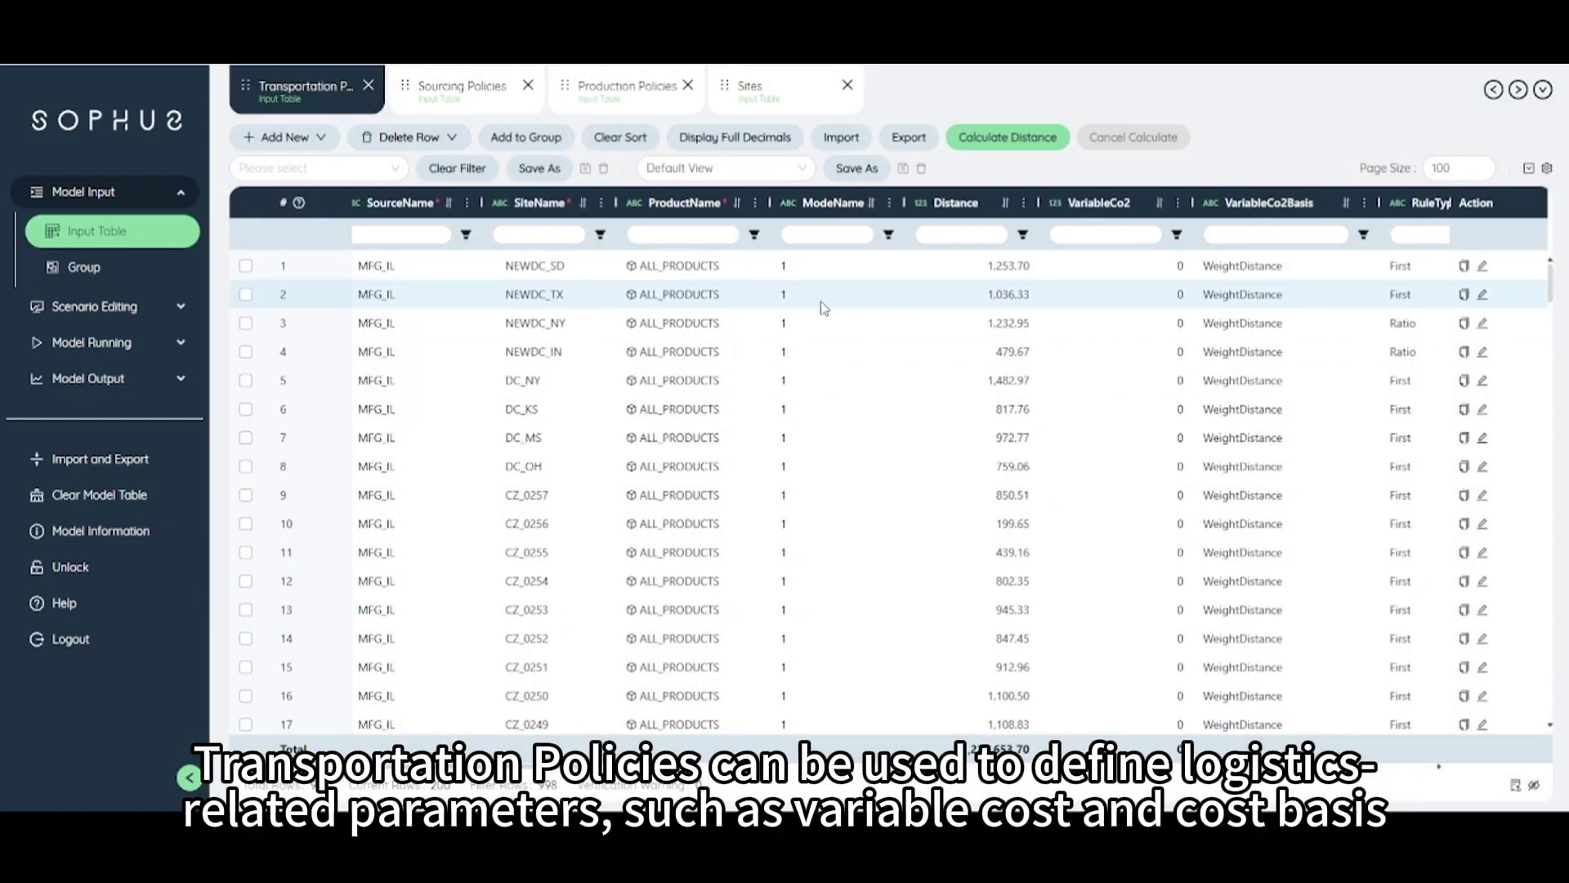
scroll(820, 303, "right", 5)
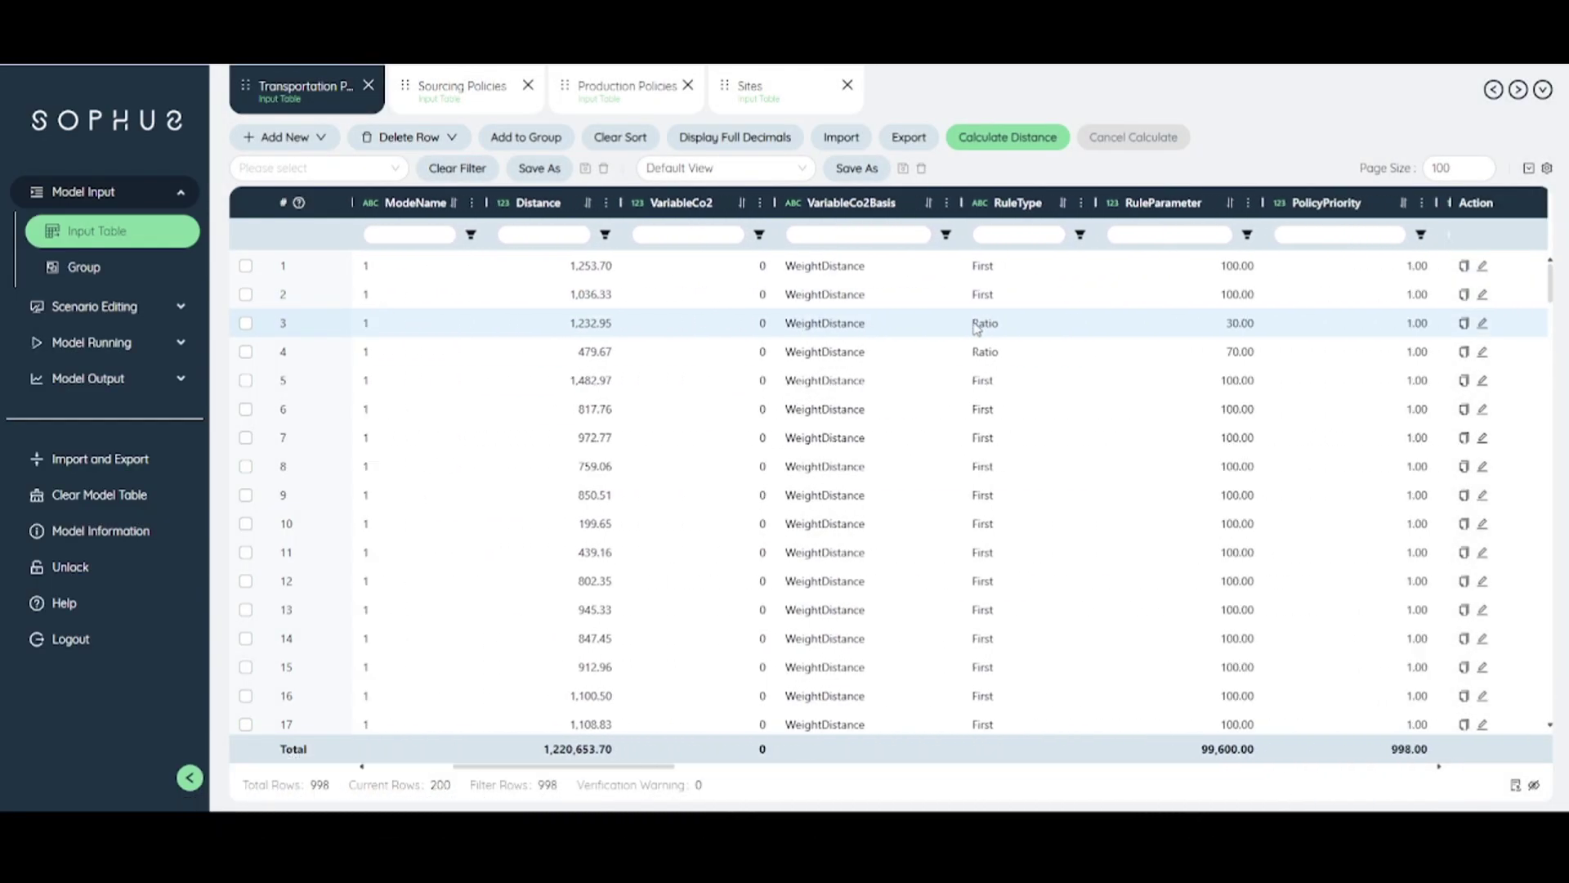
scroll(894, 291, "right", 5)
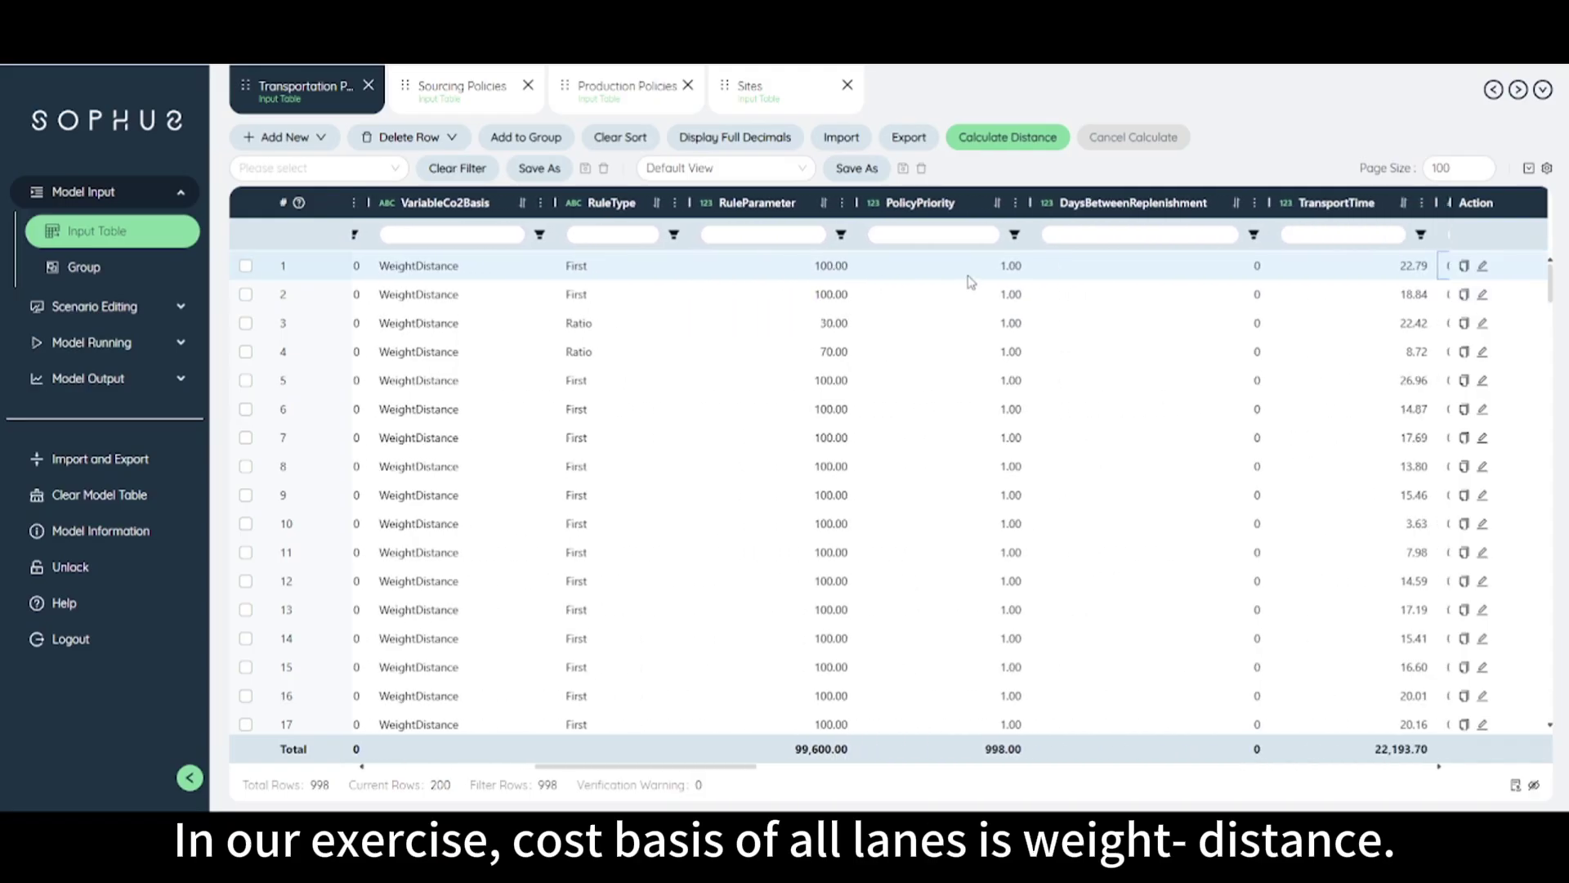
left_click(1017, 276)
scroll(1018, 282, "right", 3)
left_click(1022, 276)
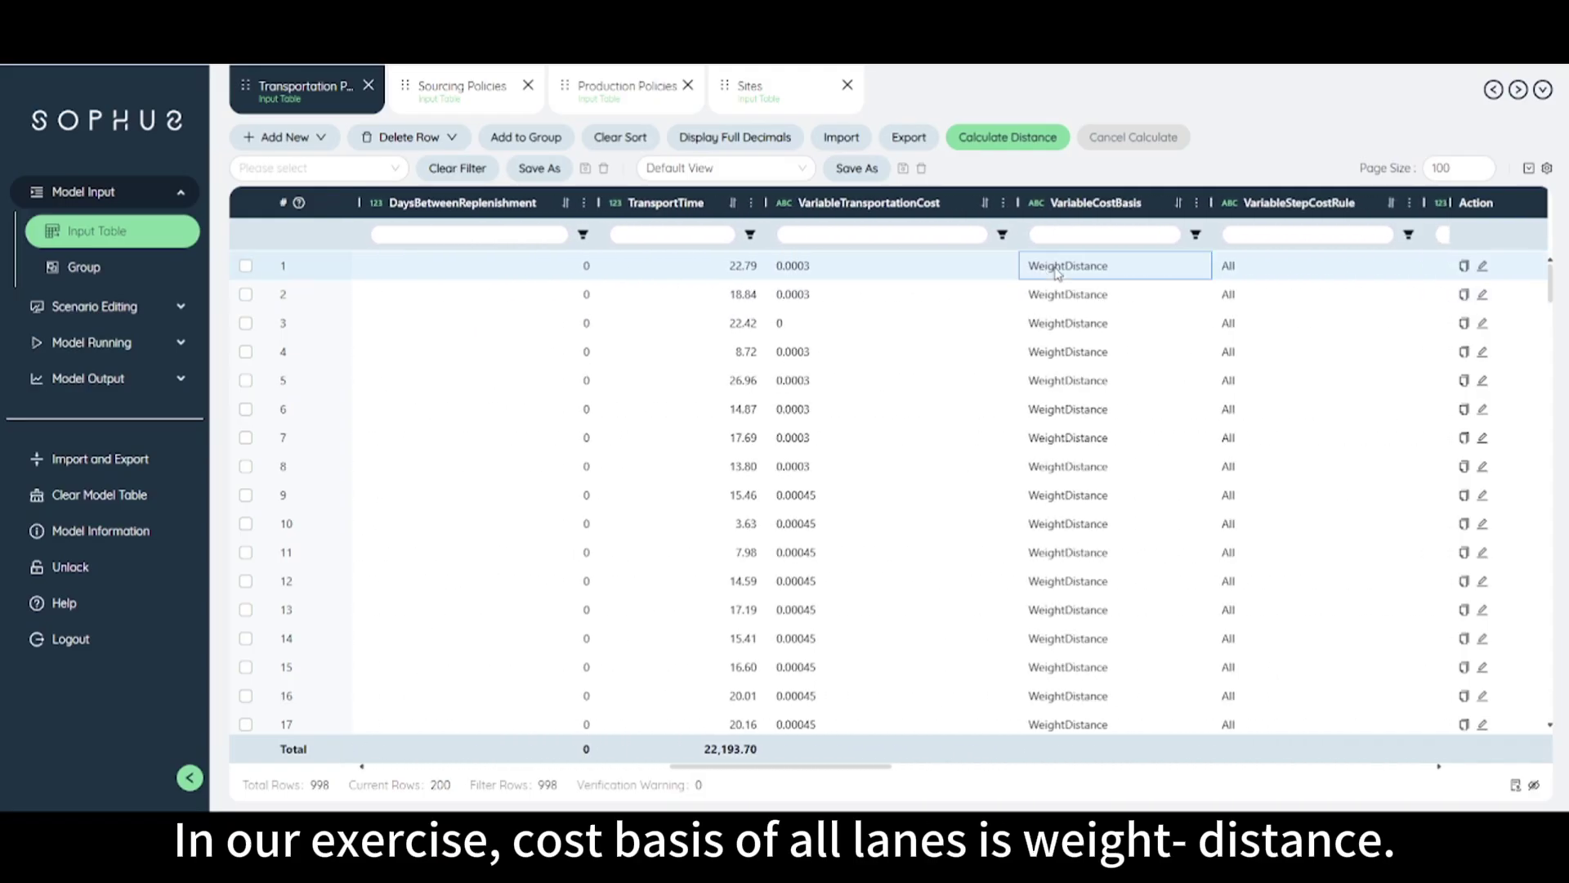
left_click(850, 233)
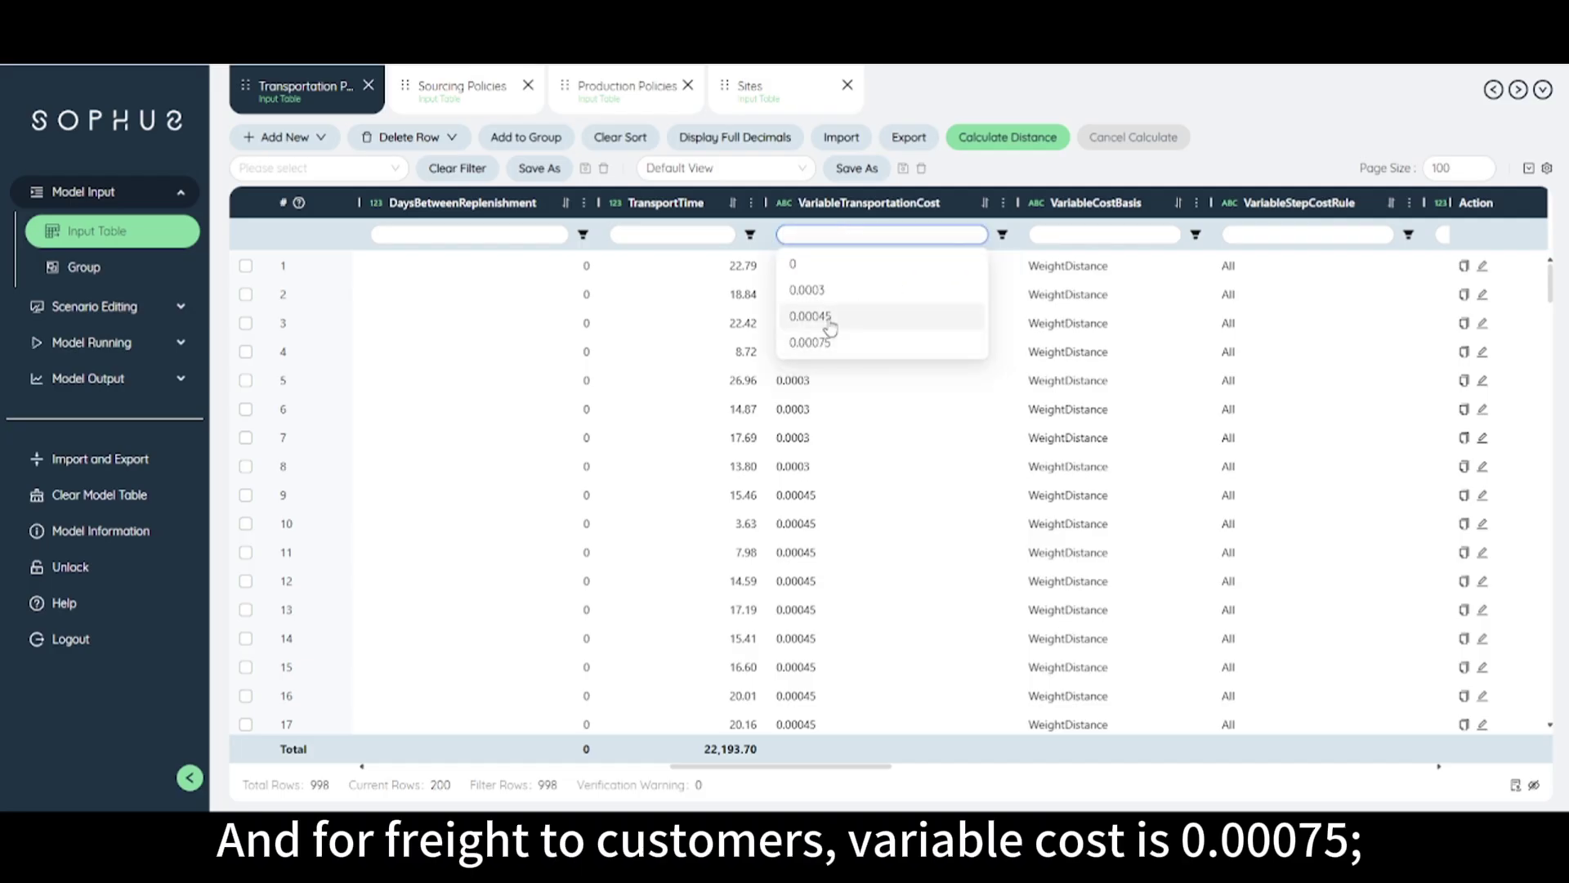
key("Escape")
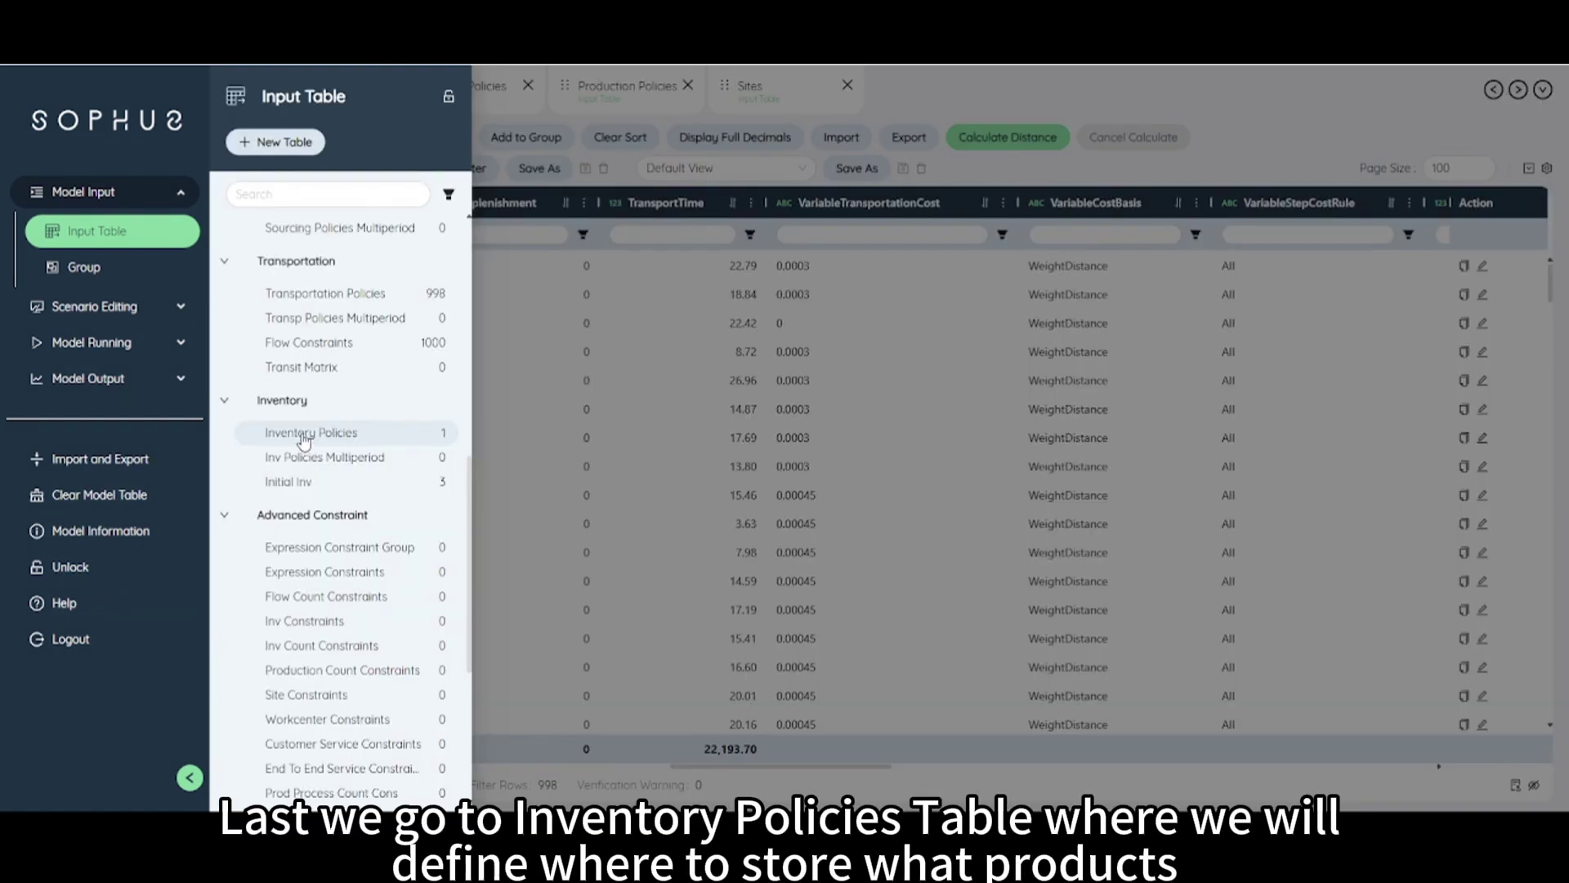
Step: Open the Inventory Policies input table and review the DCS_IND row's product, handling cost and storage cost settings
left_click(269, 437)
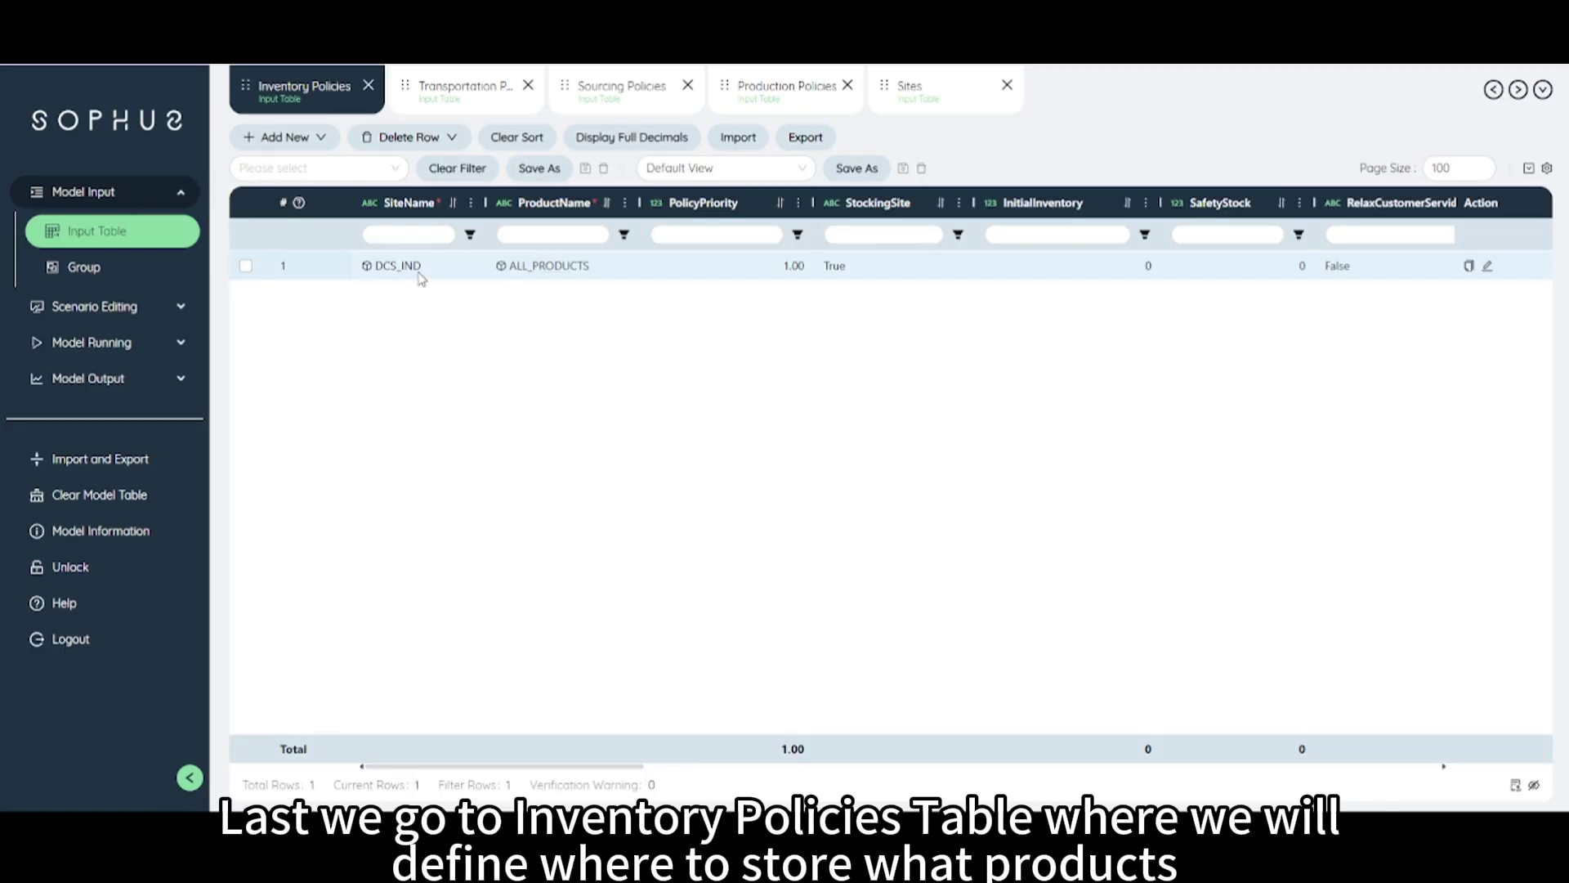
left_click(419, 275)
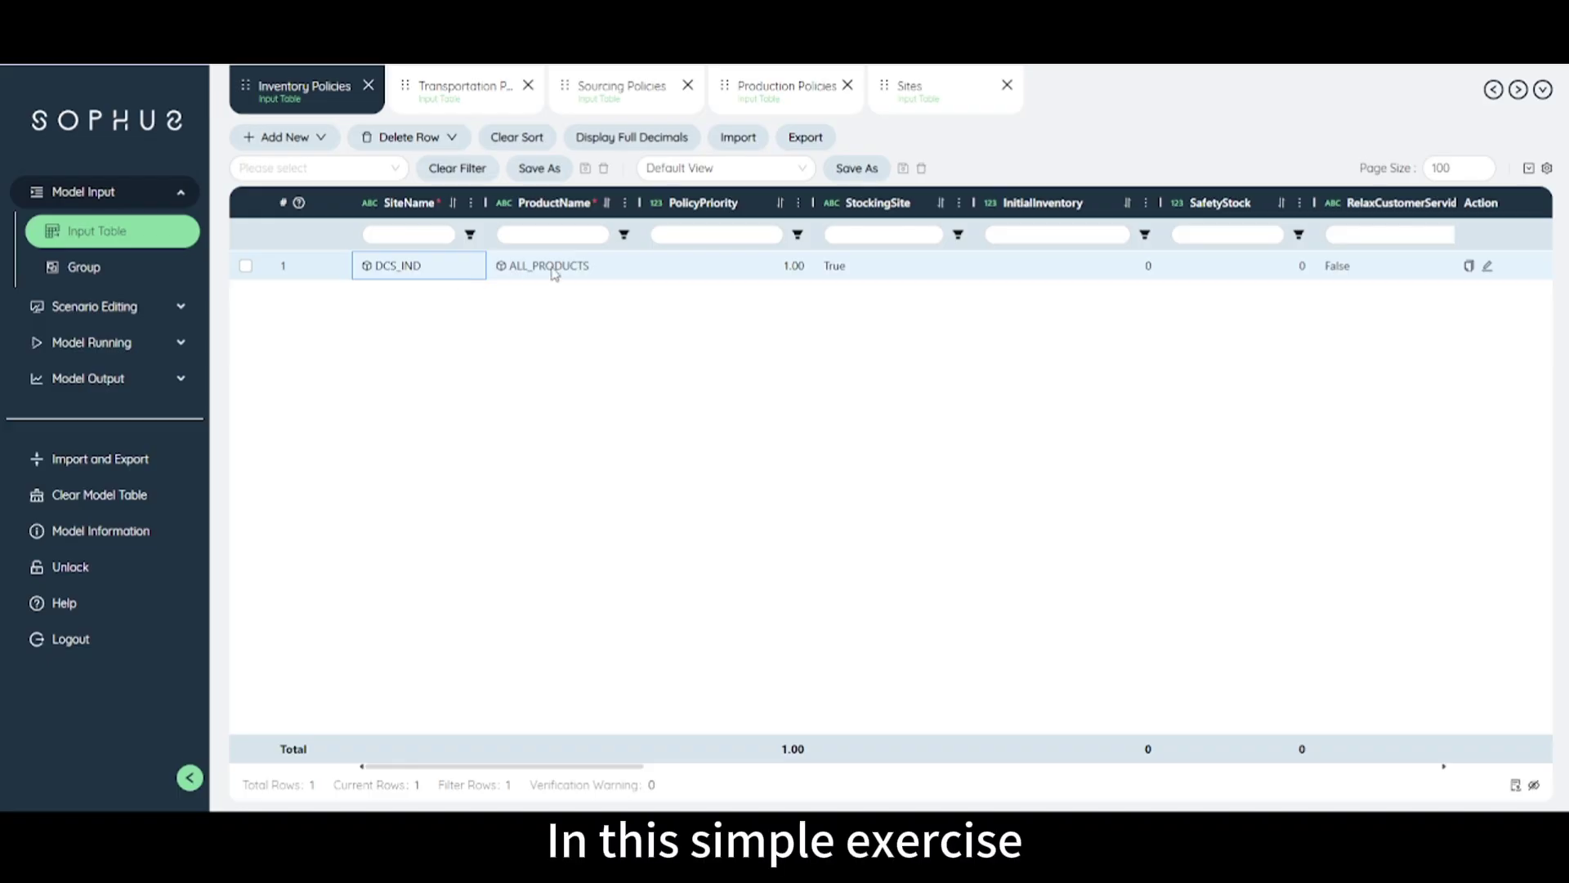
left_click(564, 273)
scroll(708, 305, "right", 10)
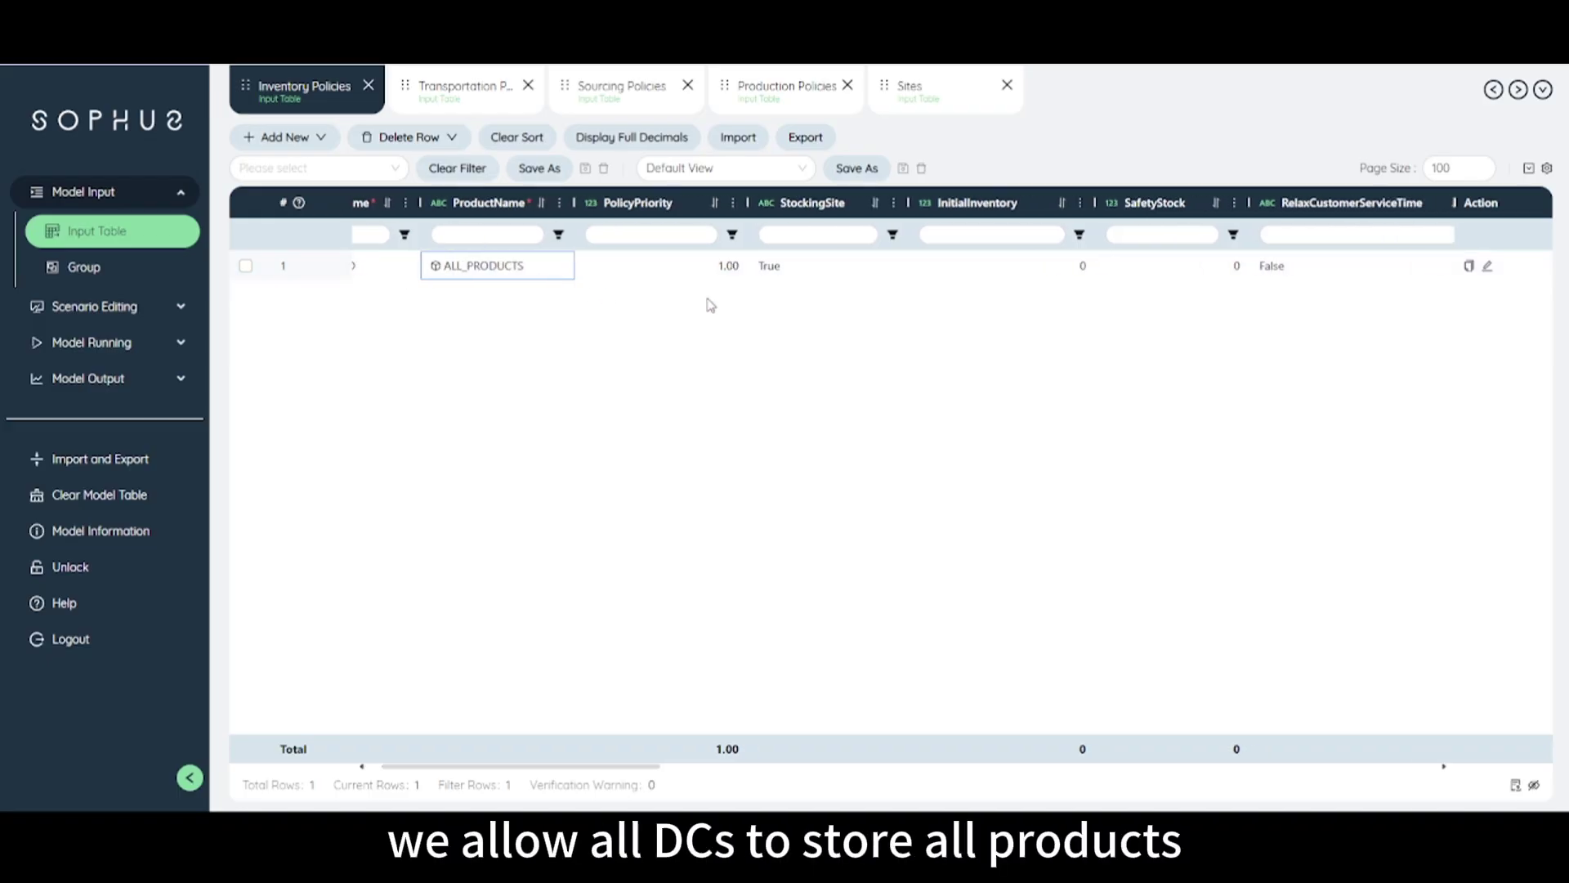
scroll(708, 305, "right", 10)
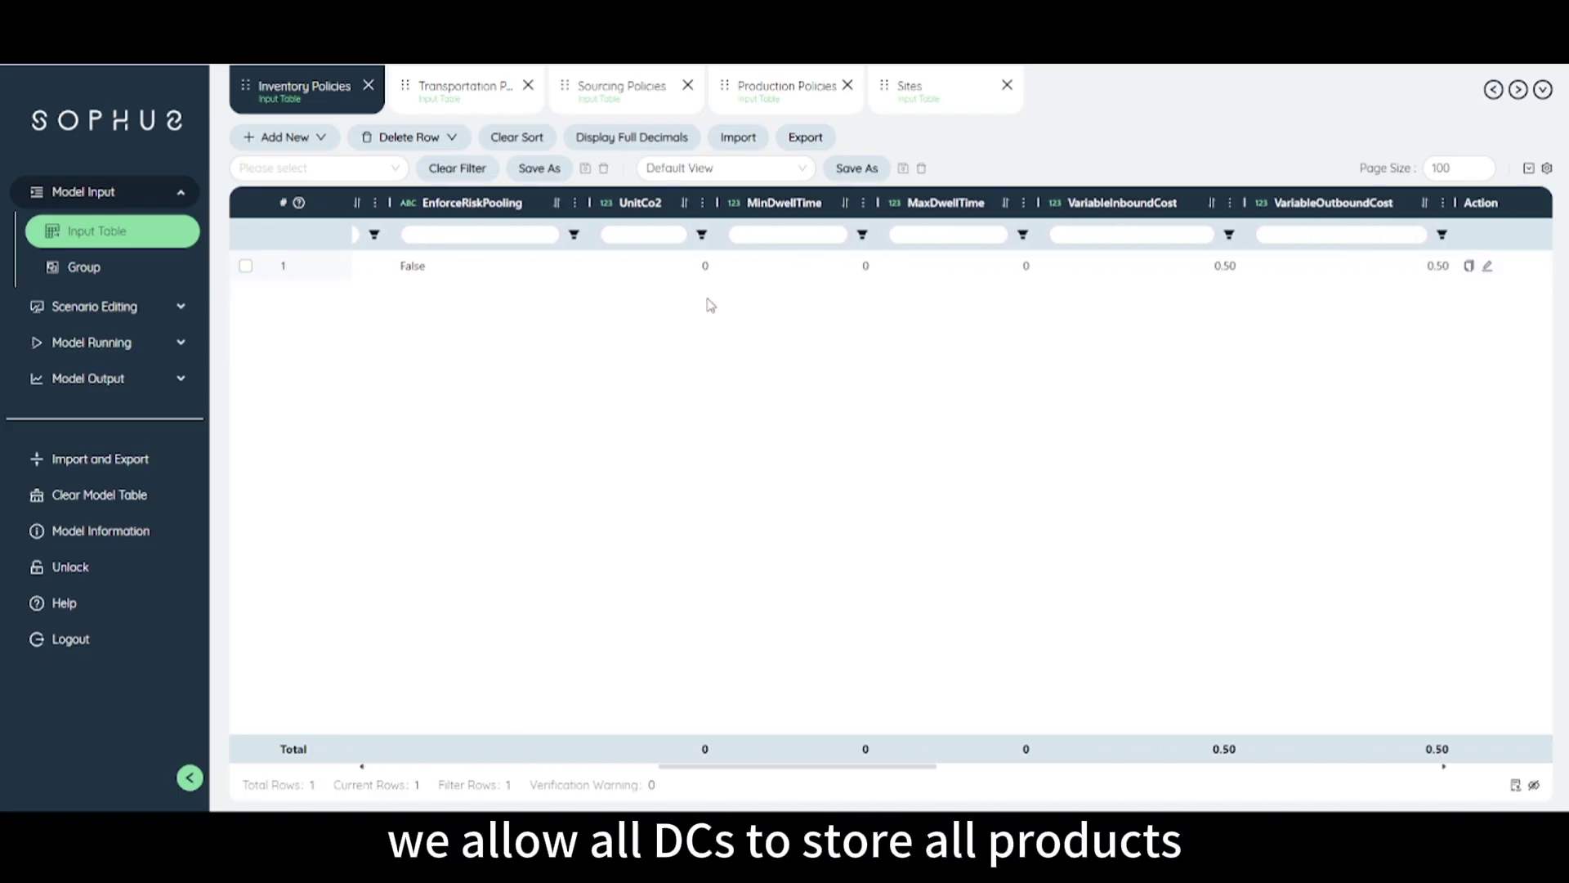
left_click(877, 276)
scroll(944, 322, "right", 10)
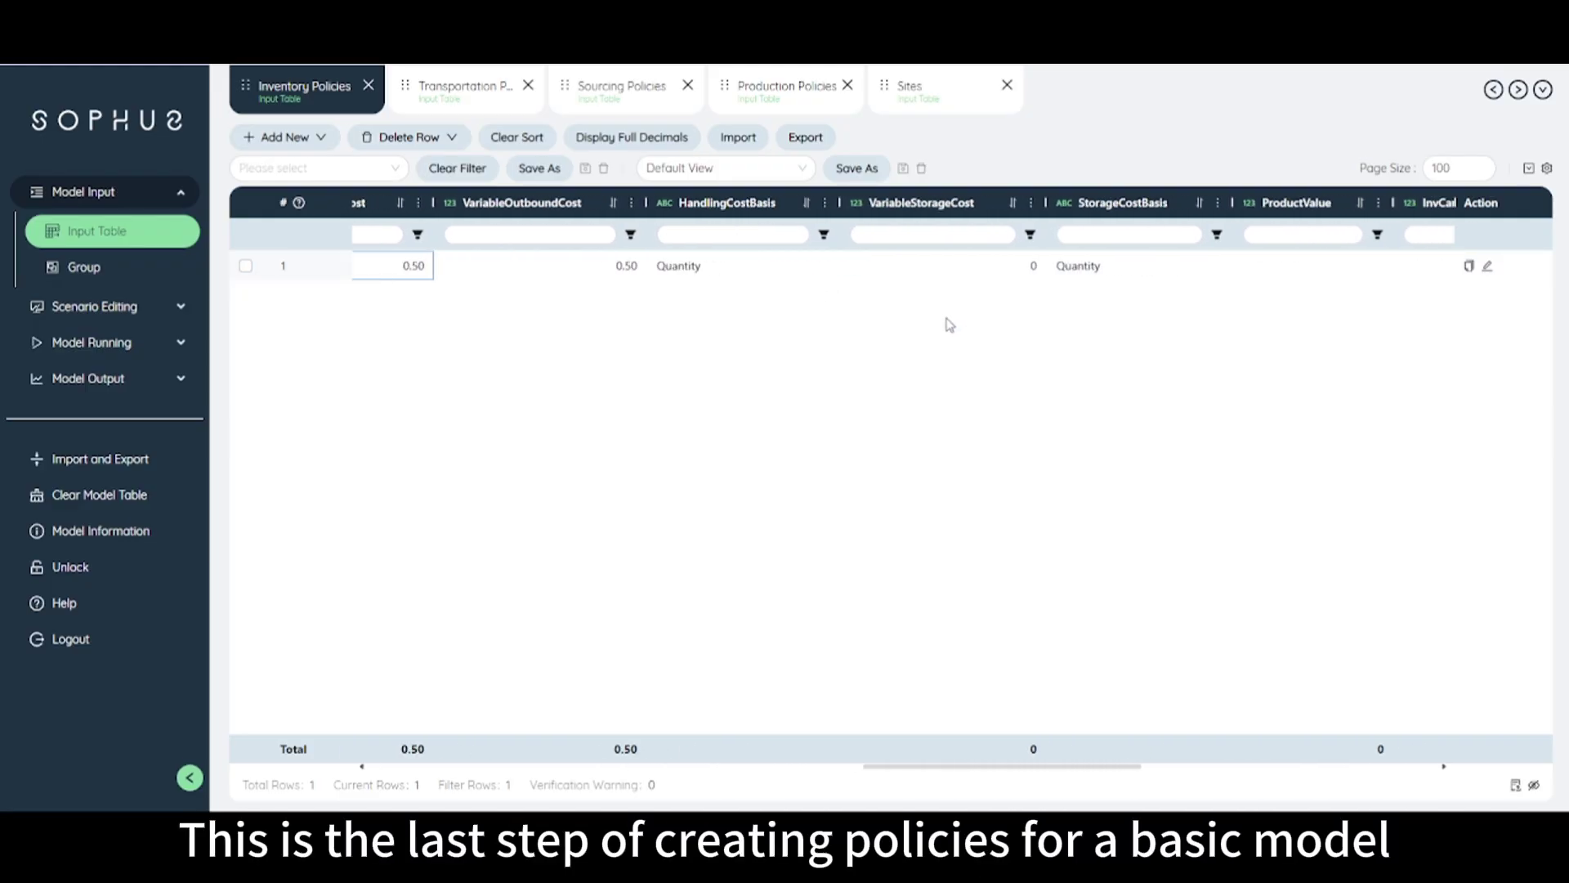
scroll(944, 322, "right", 3)
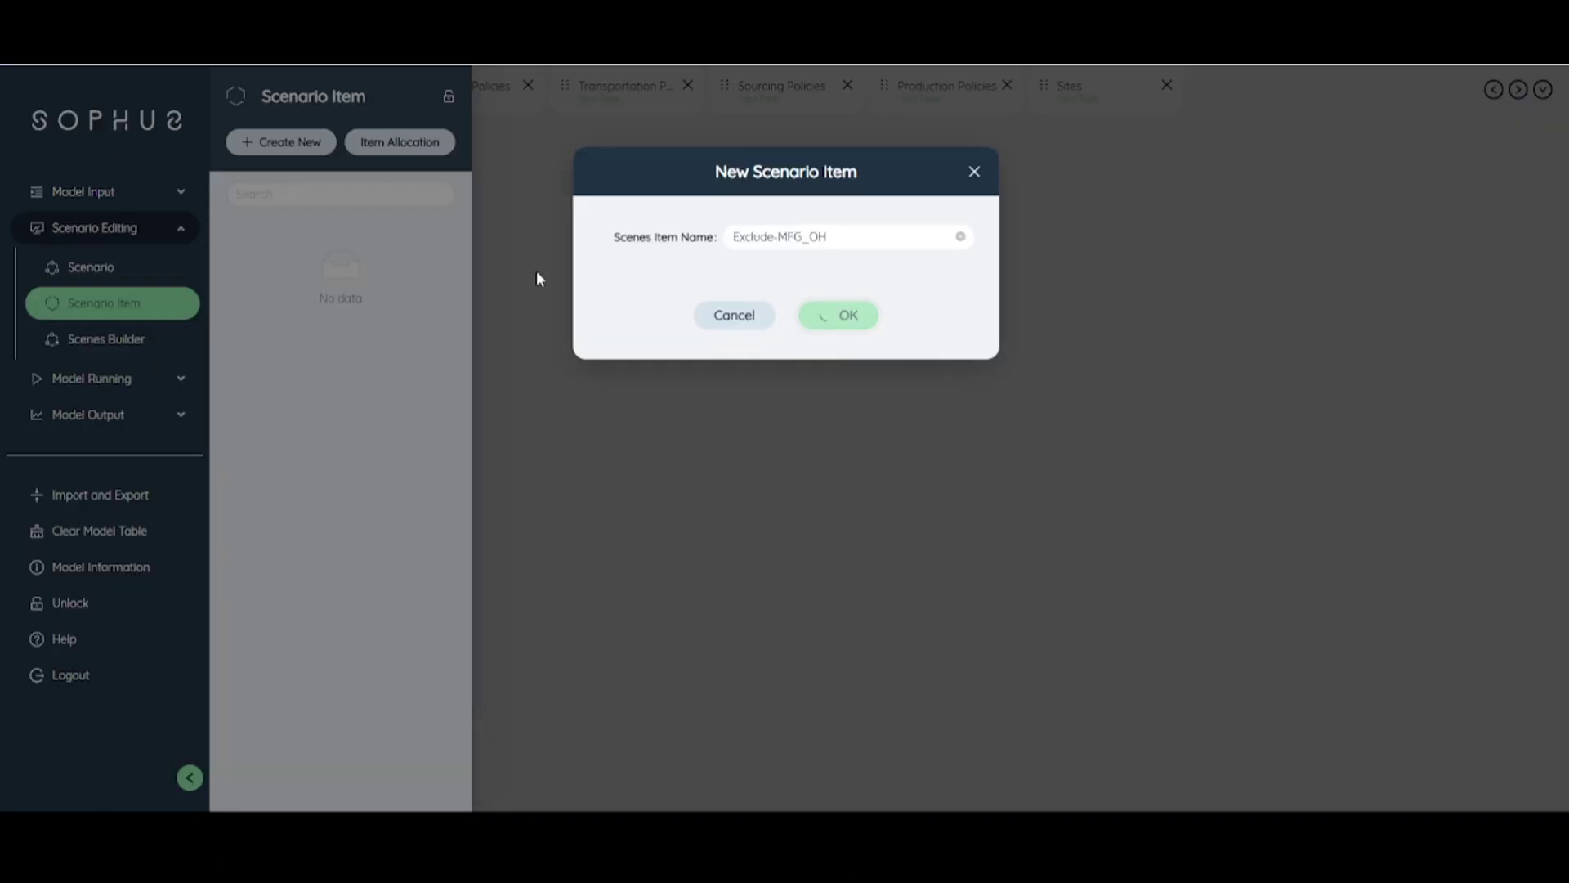
Step: Create the scenario item Exclude-MFG_OH and set its associated table to Sites
key("Return")
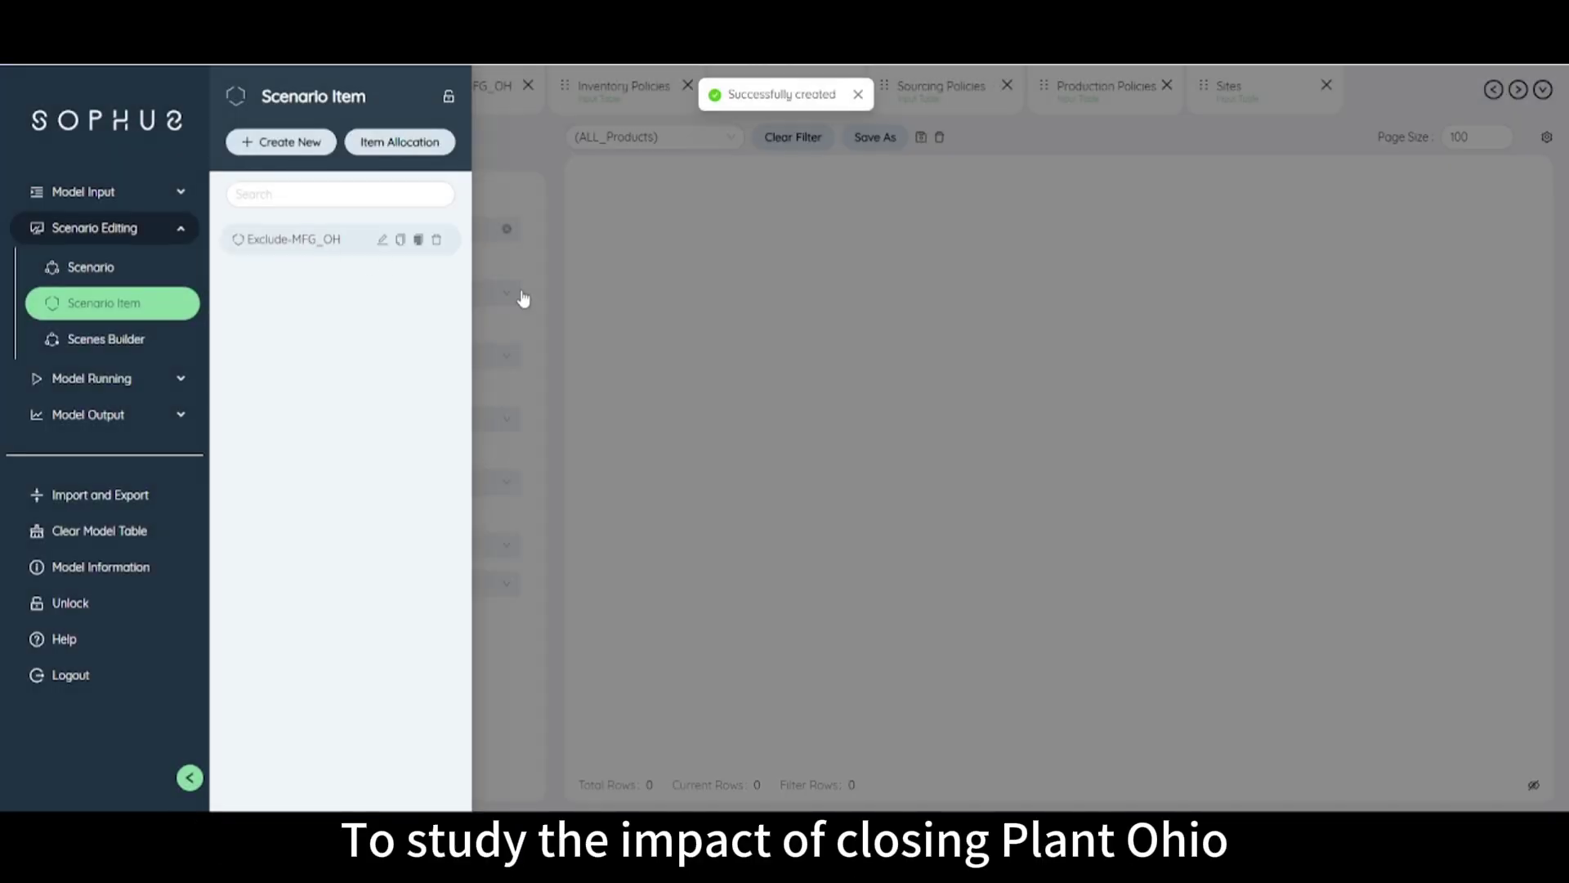
left_click(523, 299)
left_click(416, 295)
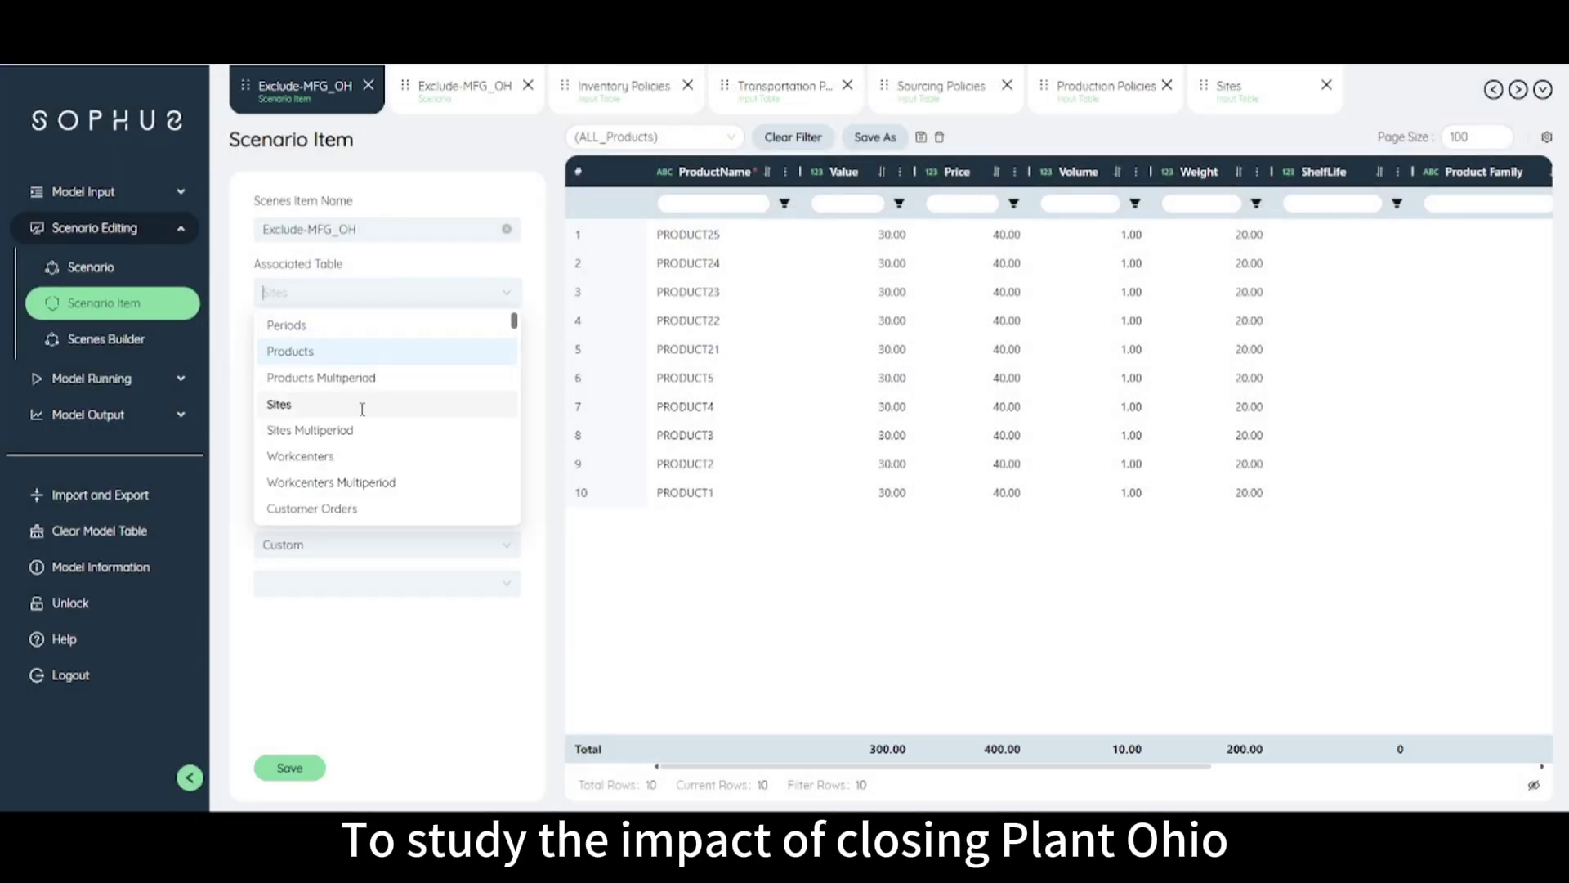
left_click(362, 406)
Step: Filter the Sites table to site name MFG_OH and save the filter as OH
left_click(726, 206)
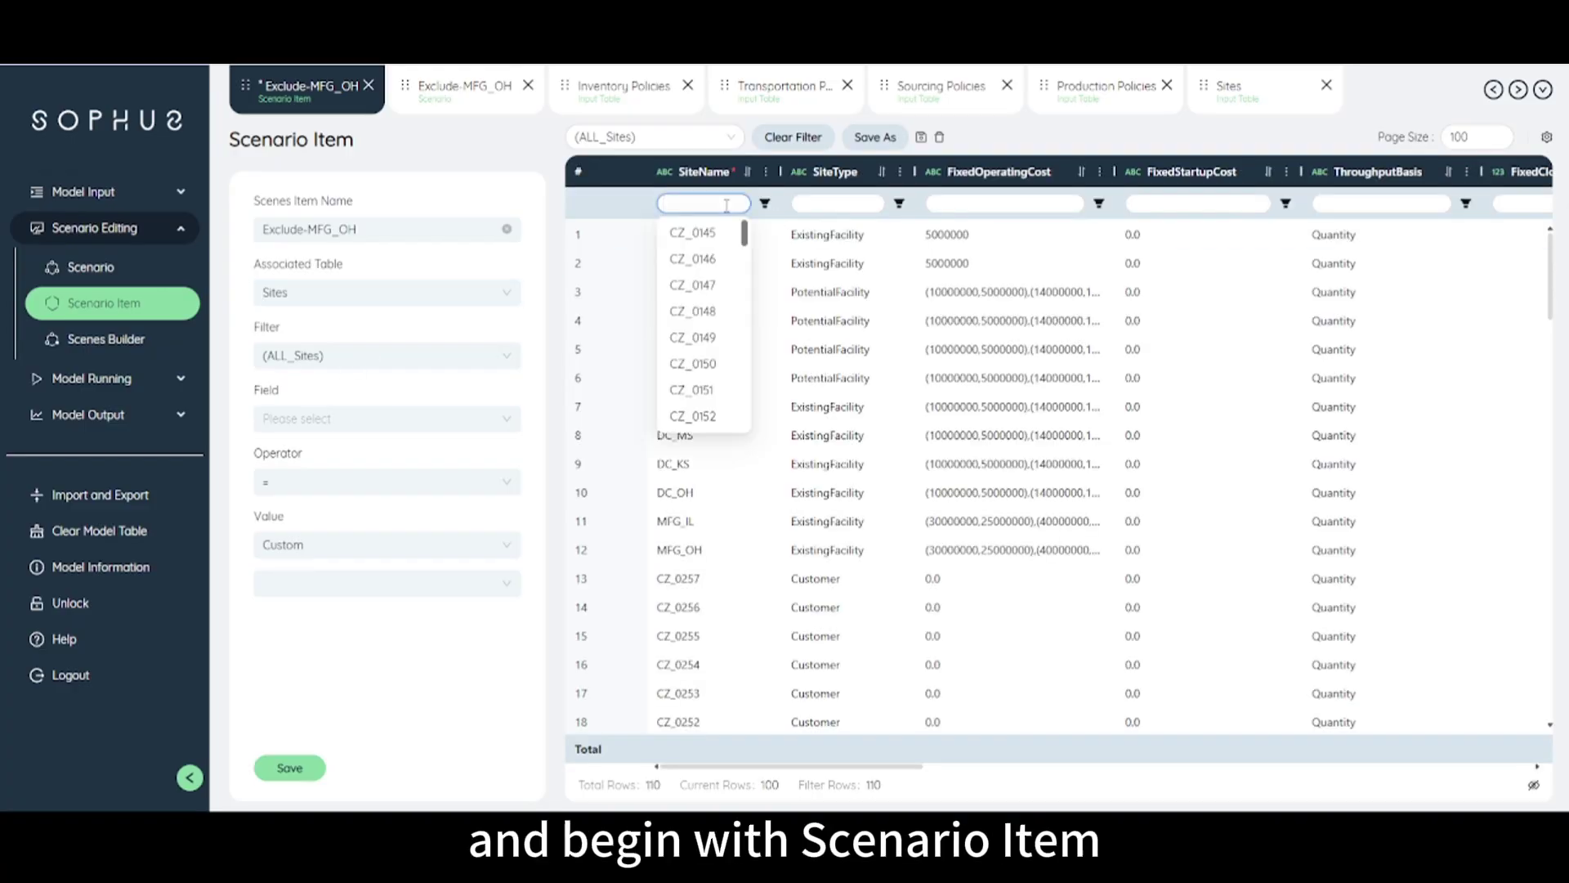
type("MFG")
left_click(693, 257)
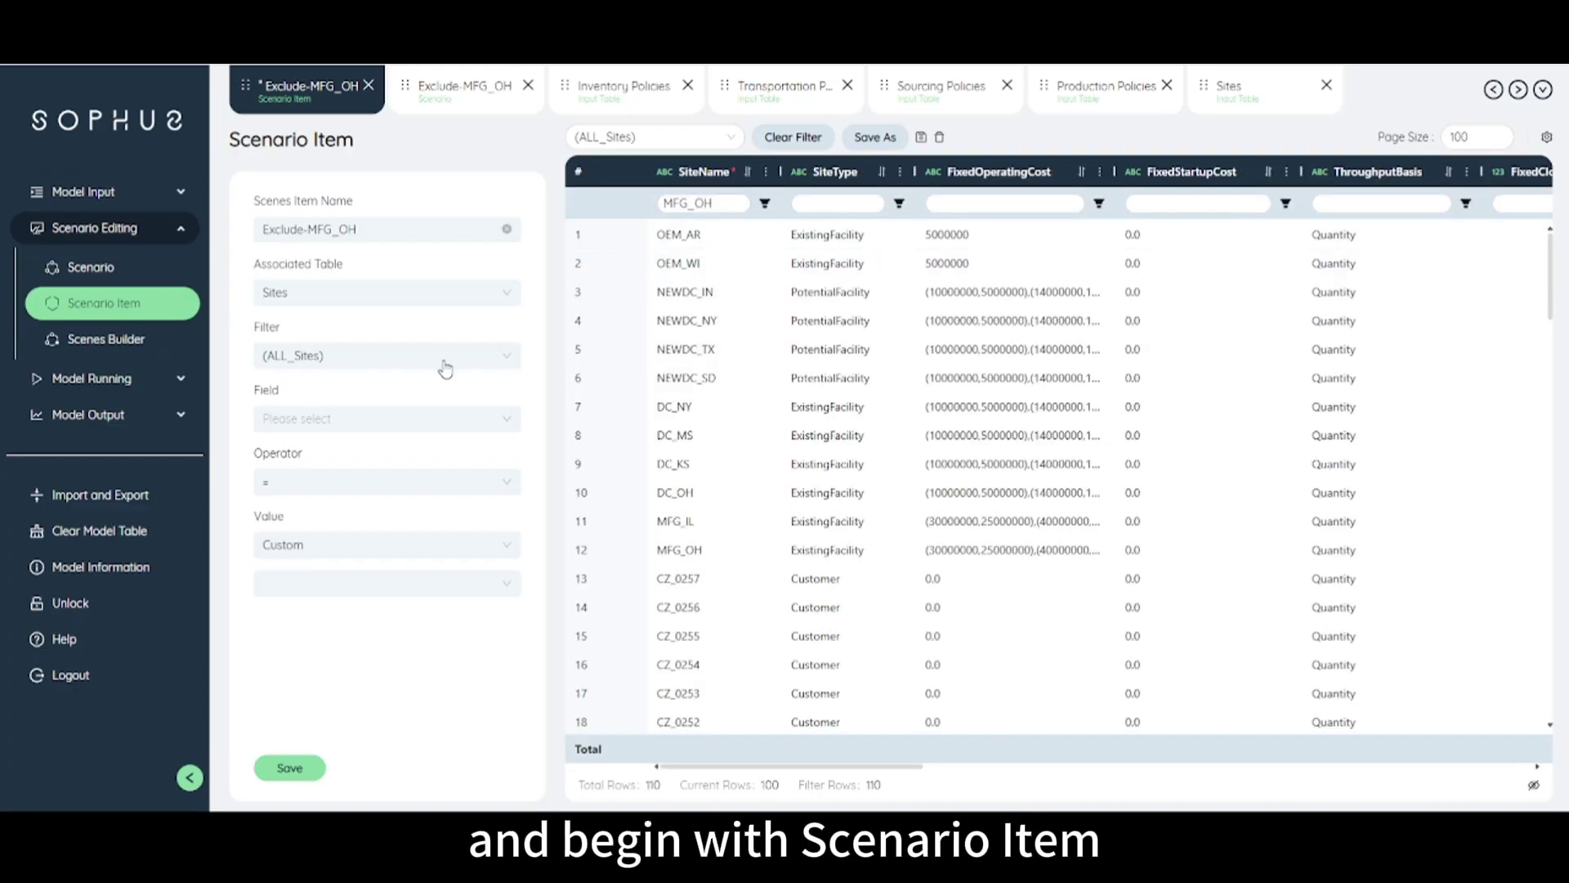
left_click(873, 137)
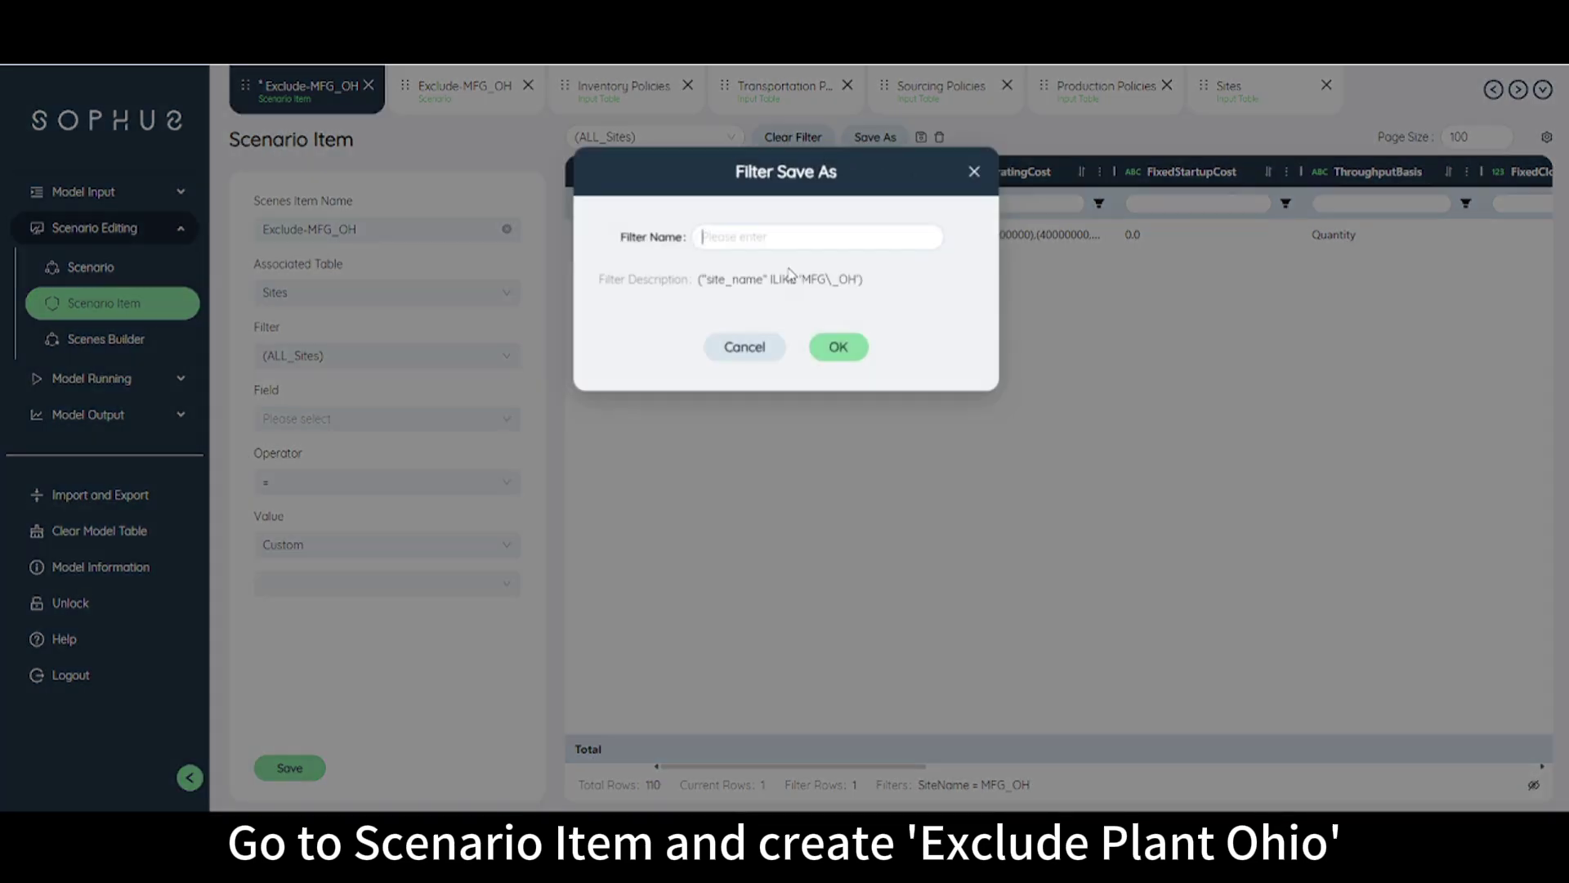
type("OH")
key("Return")
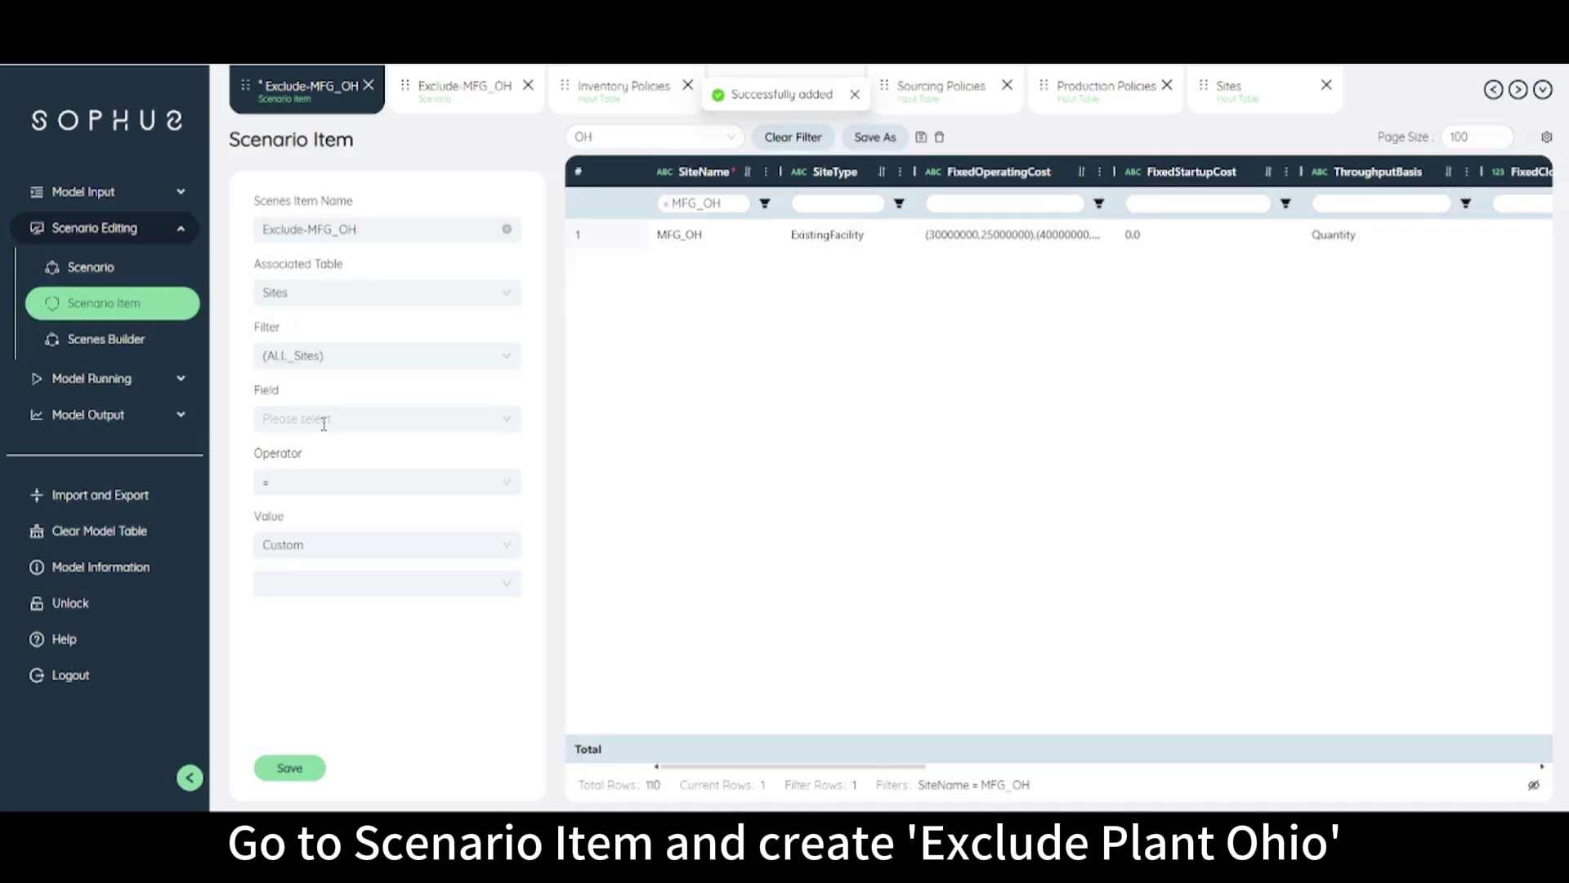
Step: Set the scenario item's Status field to Exclude for the filtered site and save the item
left_click(324, 419)
scroll(338, 620, "down", 3)
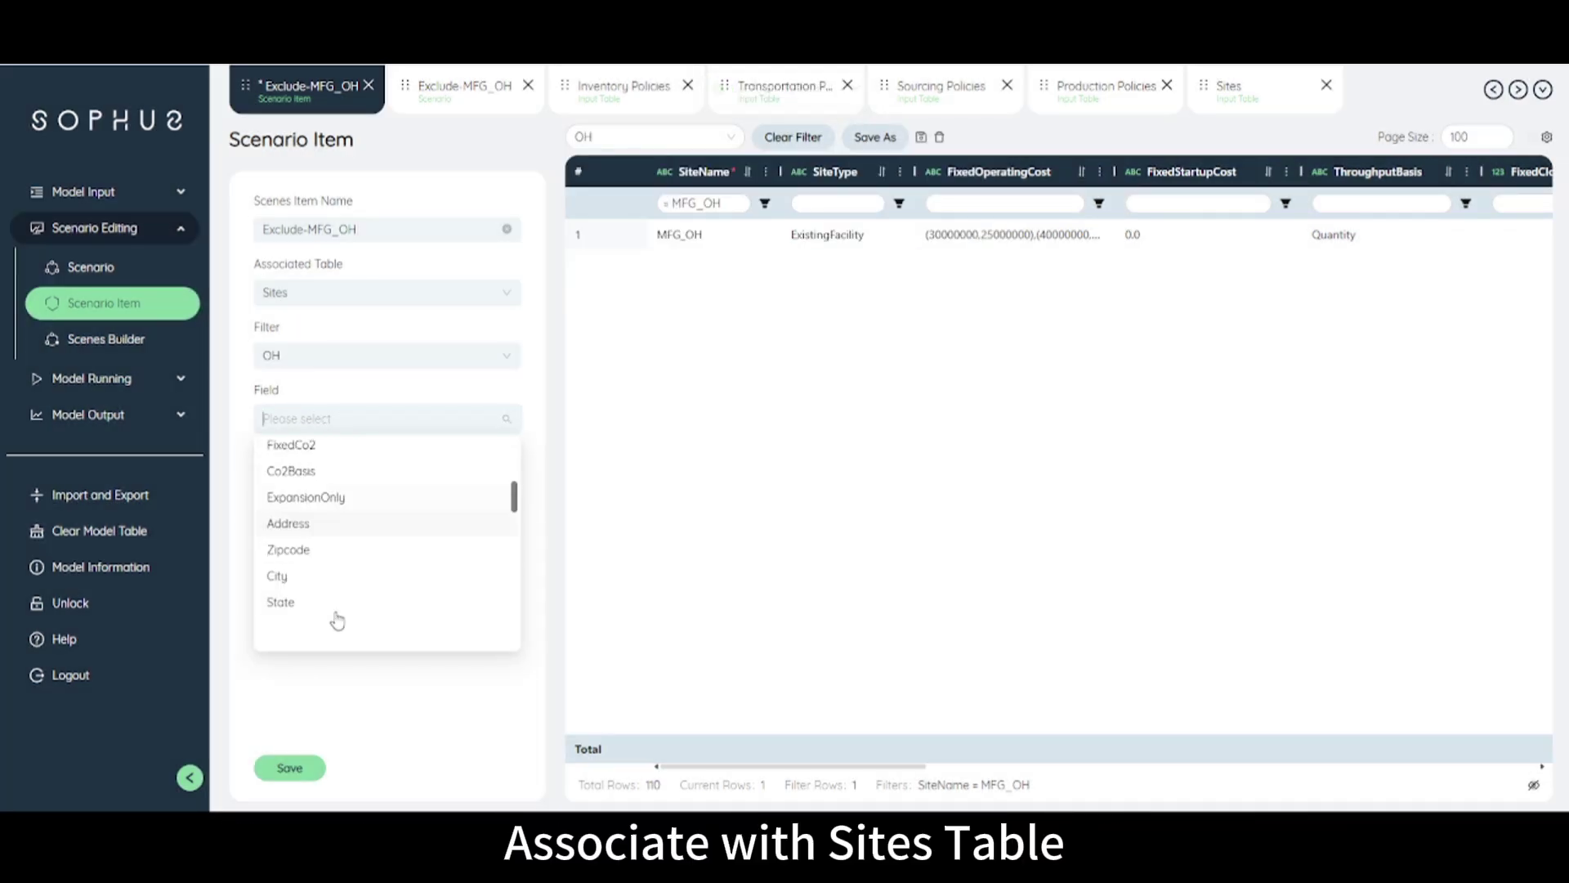
scroll(337, 619, "down", 3)
left_click(324, 575)
left_click(327, 583)
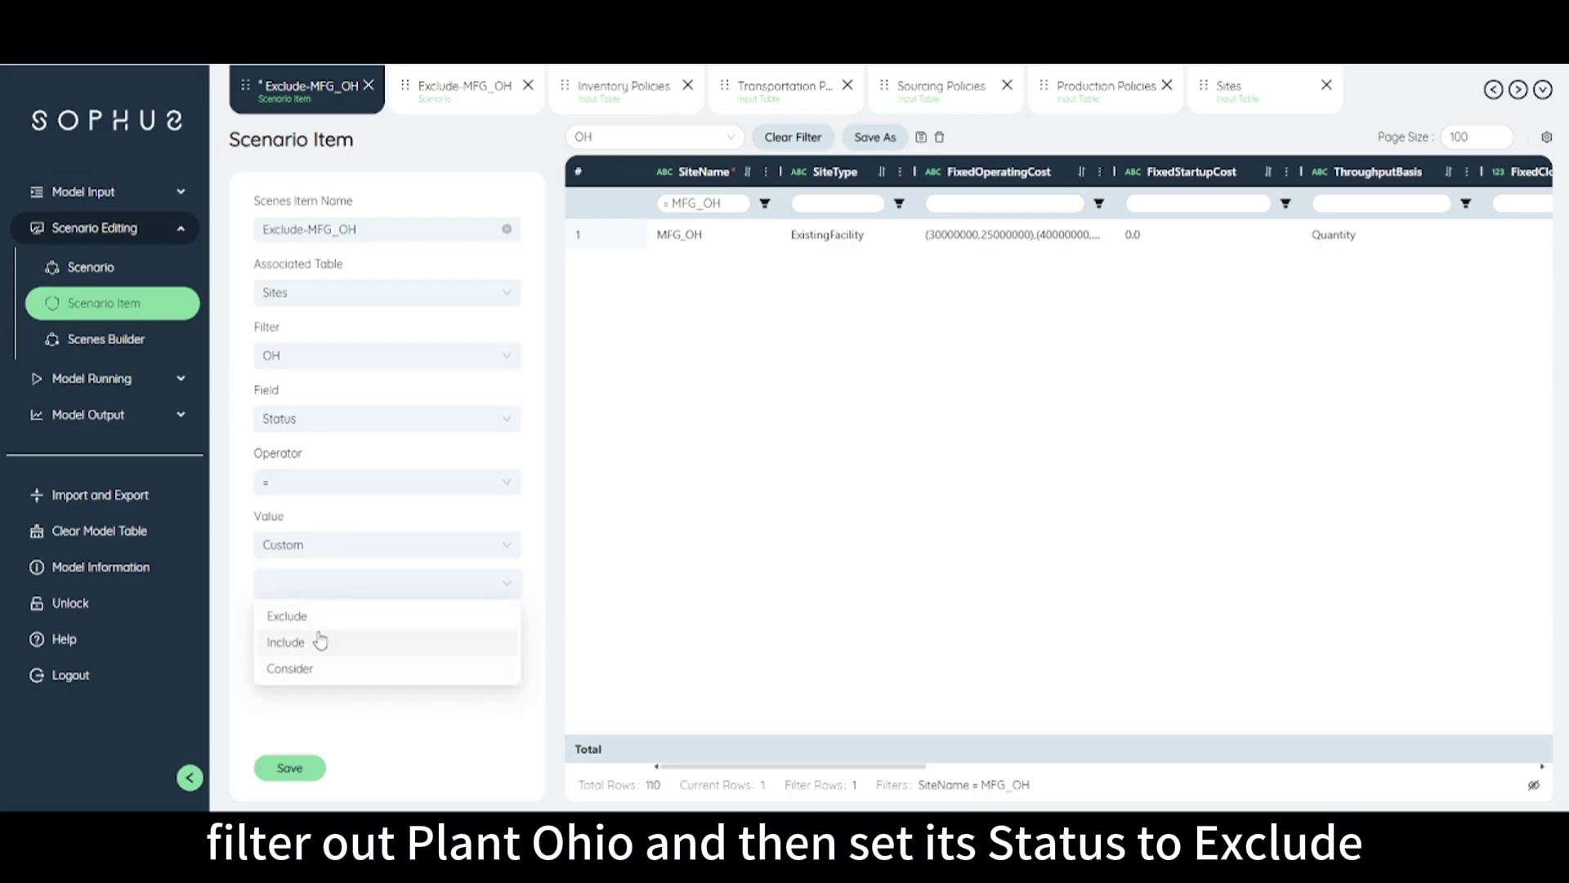
left_click(287, 616)
left_click(291, 767)
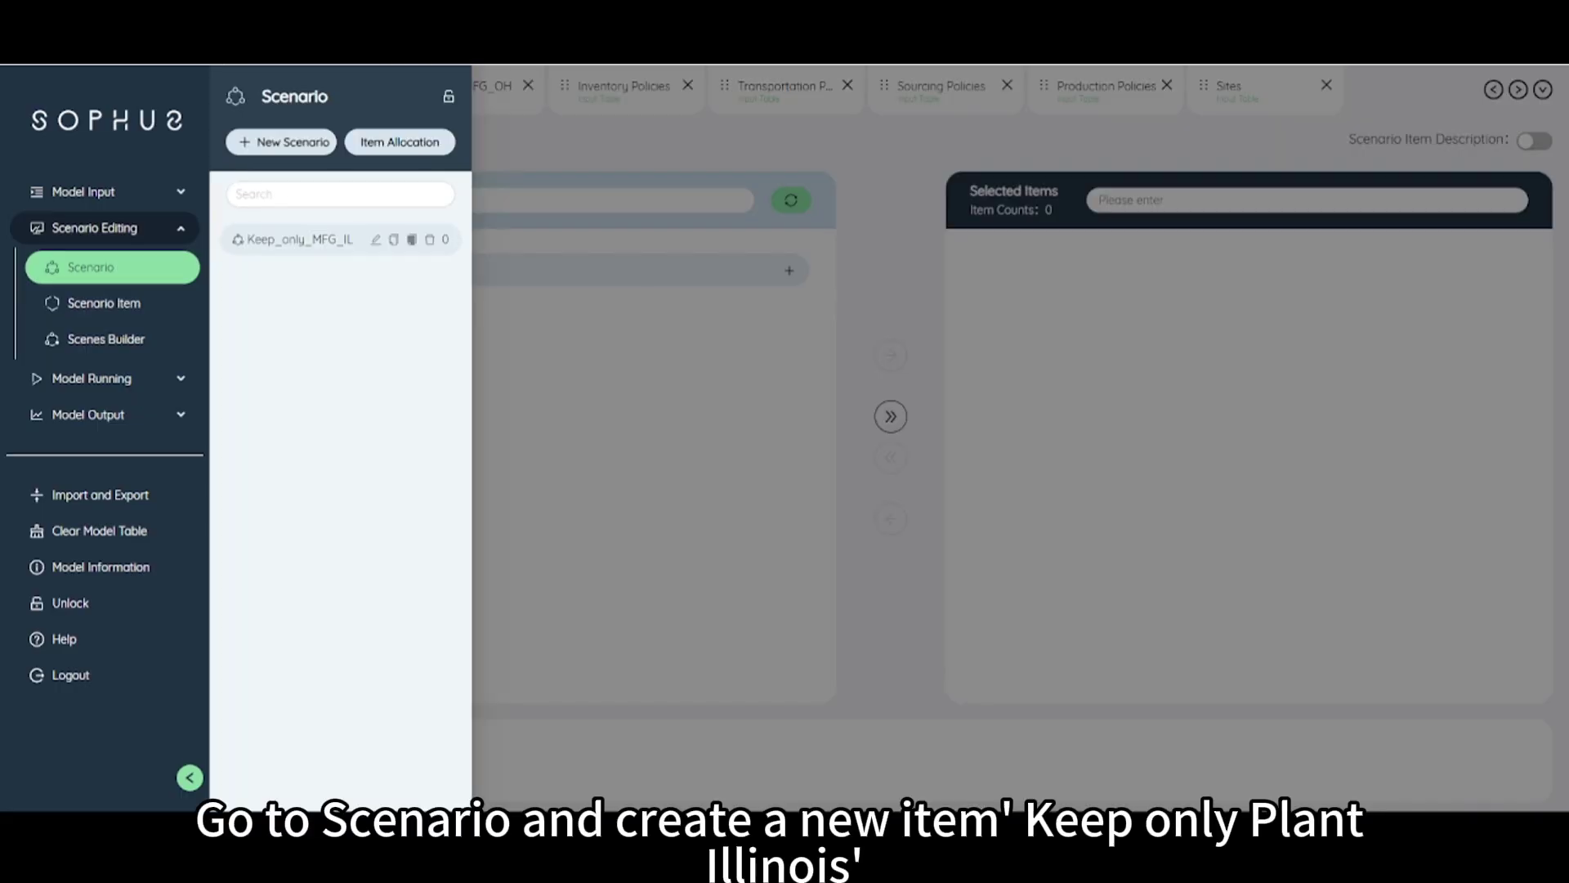
left_click(306, 147)
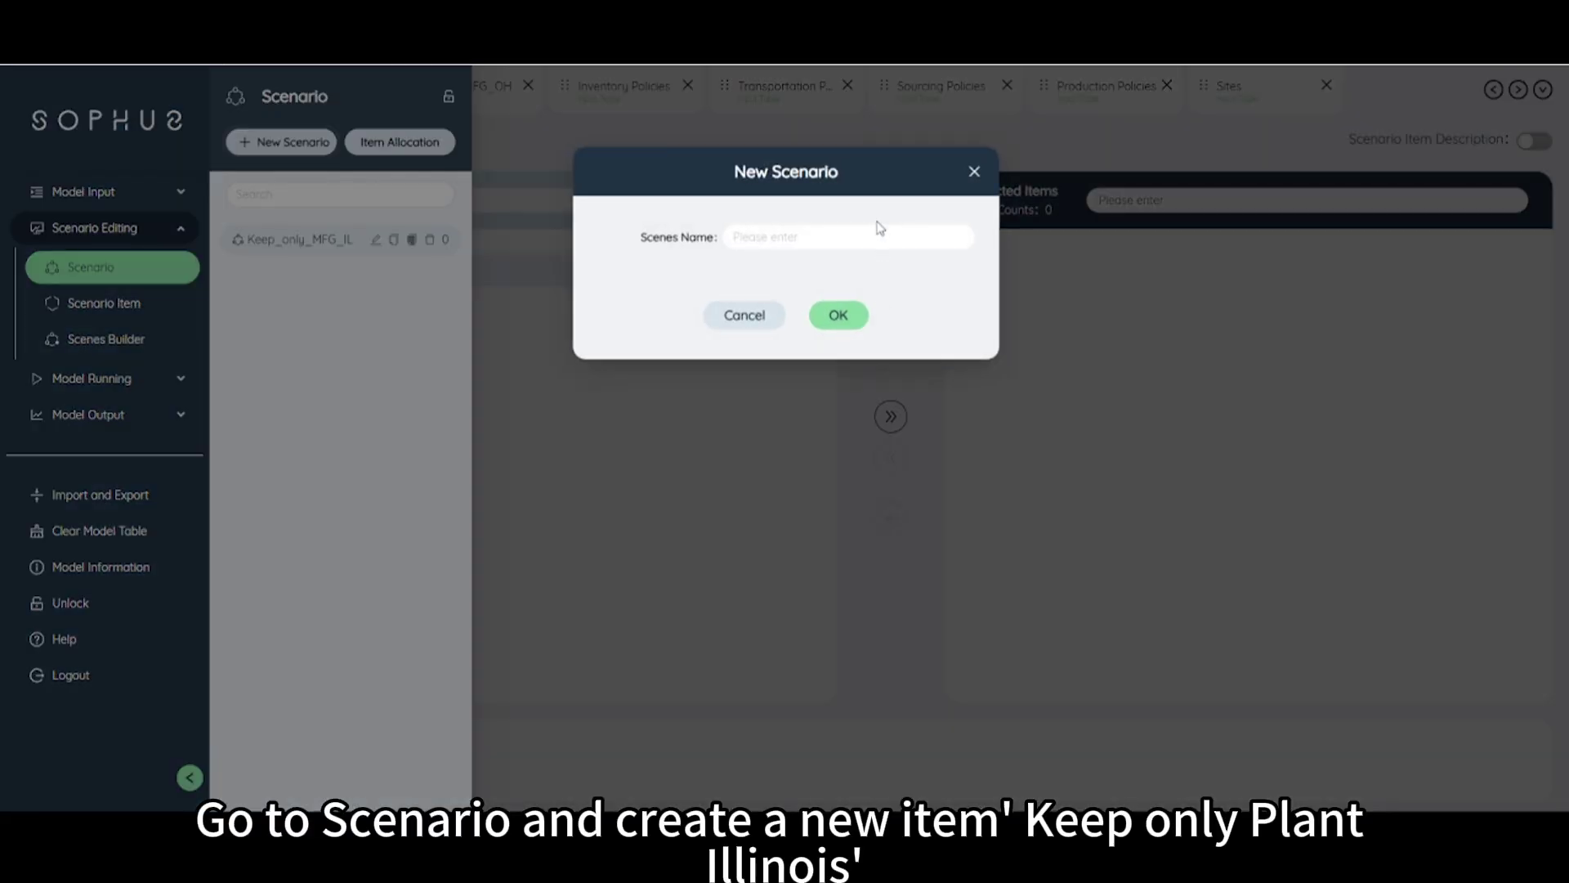
left_click(850, 236)
type("Keep_only_MFG_IL")
left_click(975, 170)
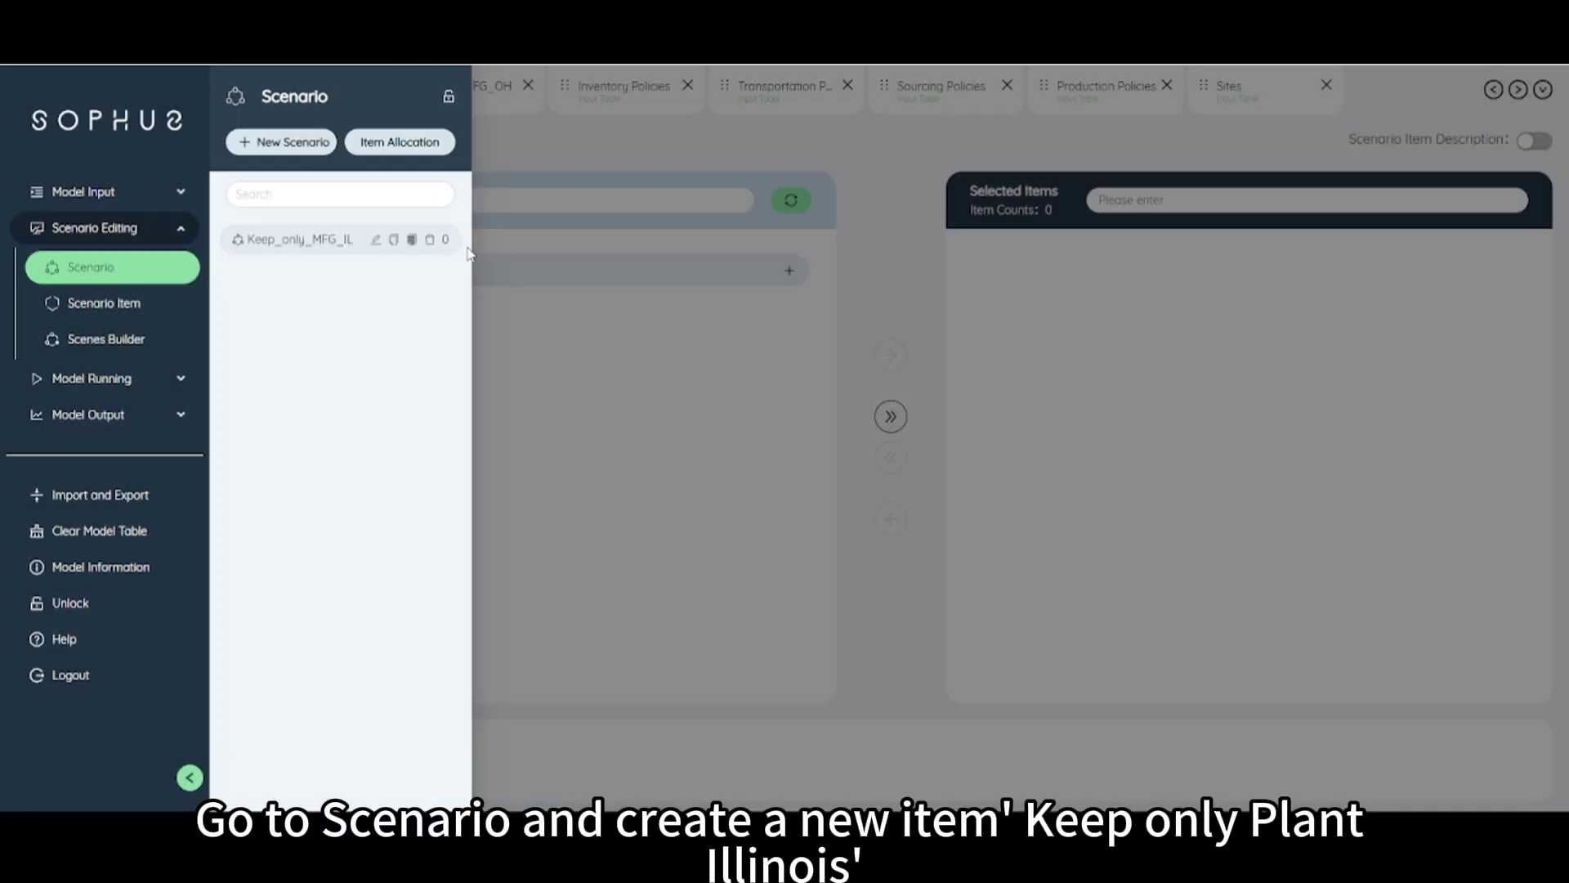
Step: Open the Keep_only_MFG_IL scenario and add the Exclude-MFG_OH item to its selected items
left_click(310, 247)
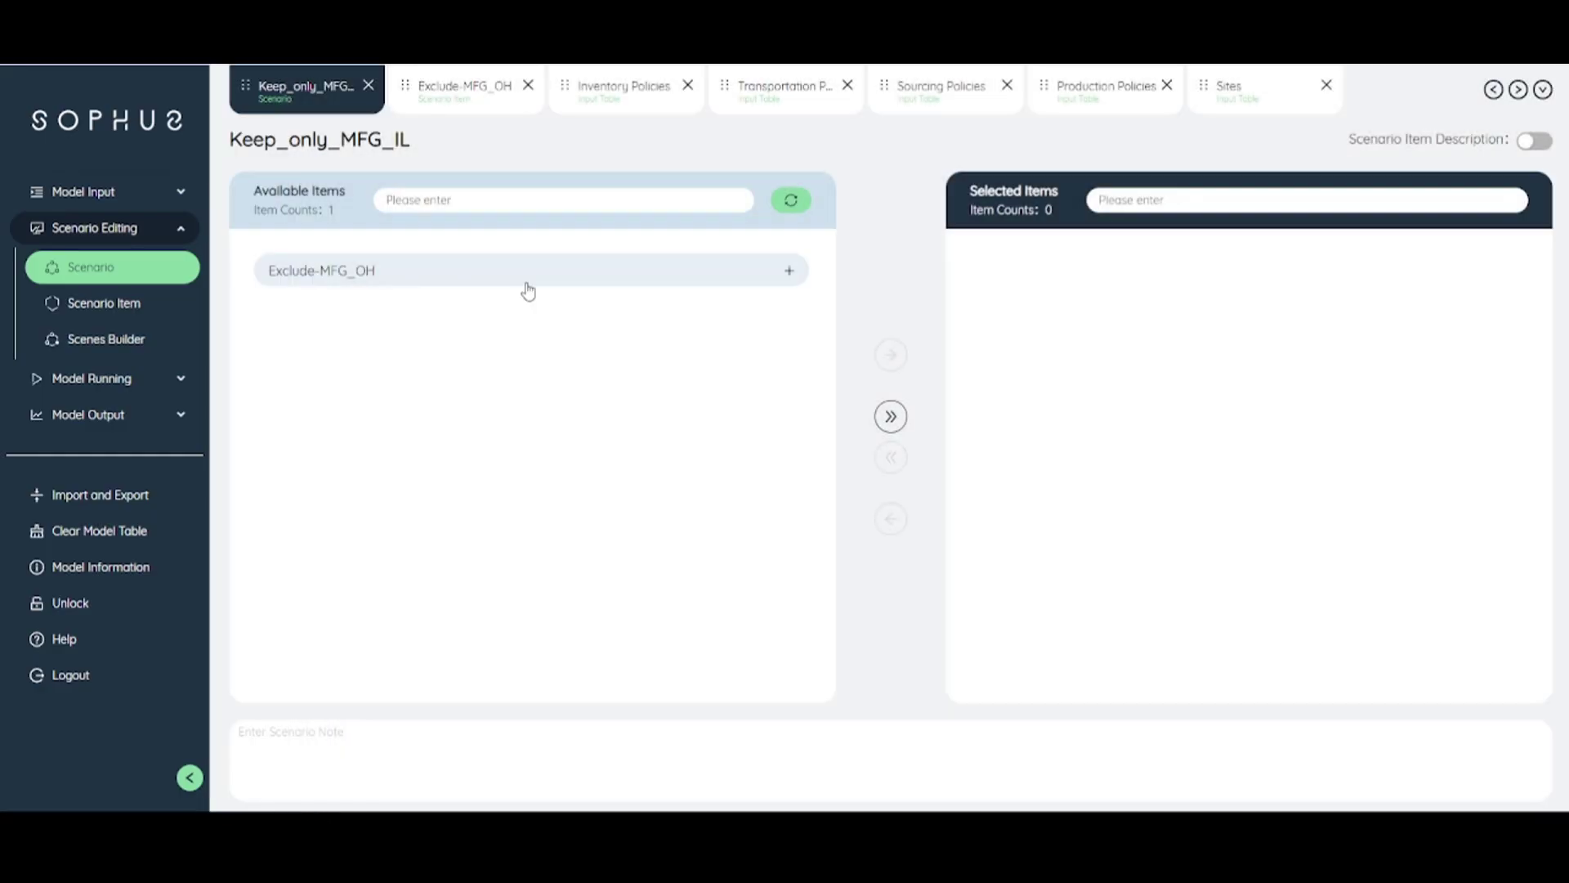
left_click(533, 282)
left_click(888, 353)
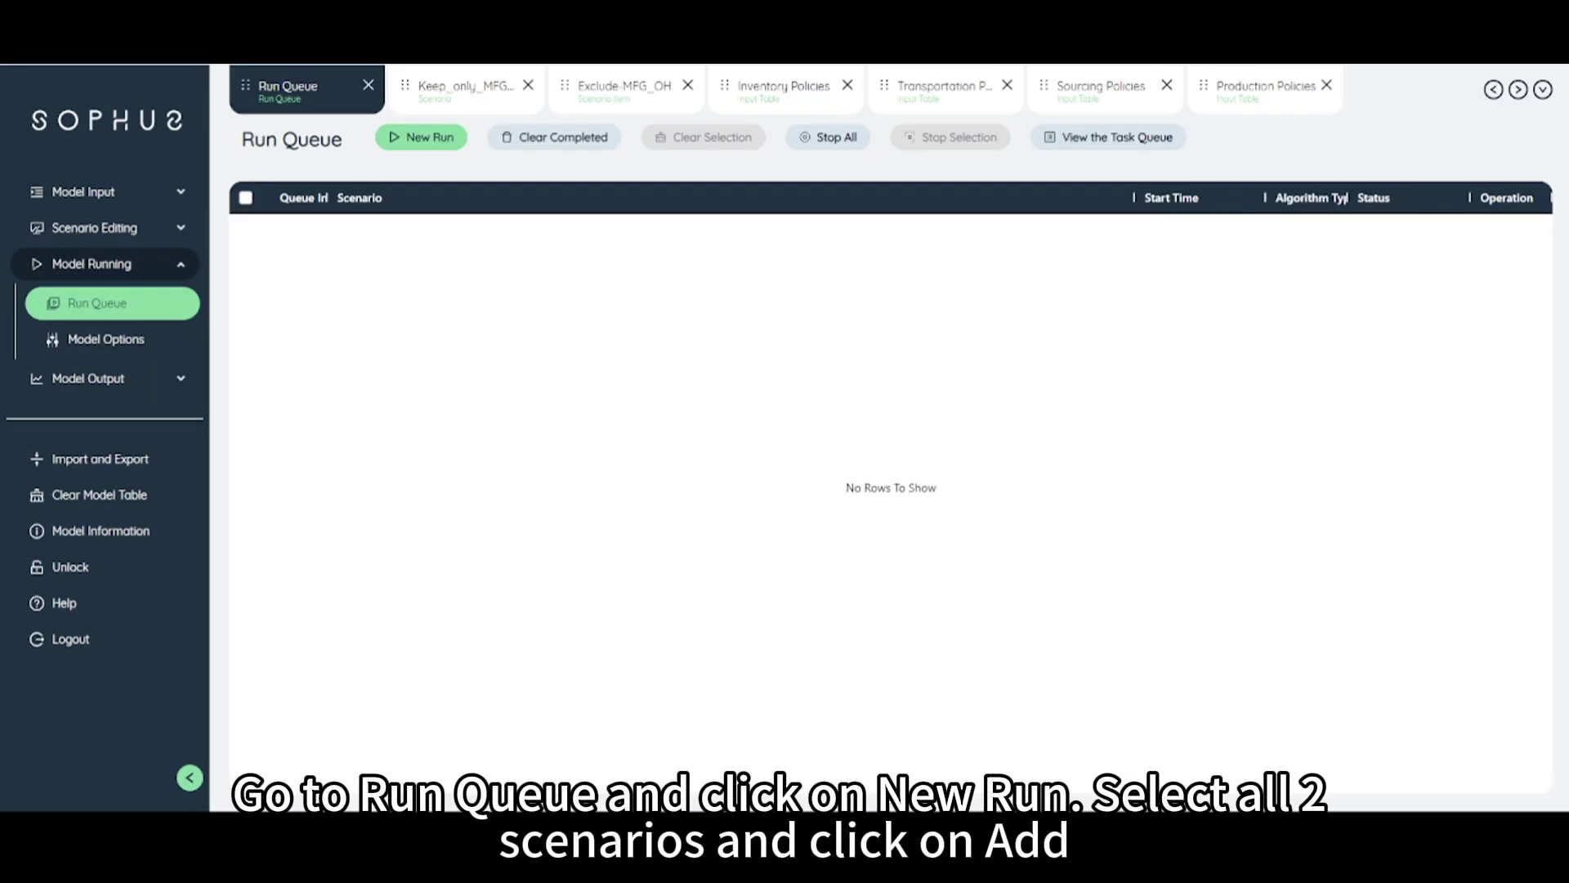
Step: Start a new Network Optimization run that includes all scenarios, Baseline and Keep_only_MFG_IL
left_click(421, 136)
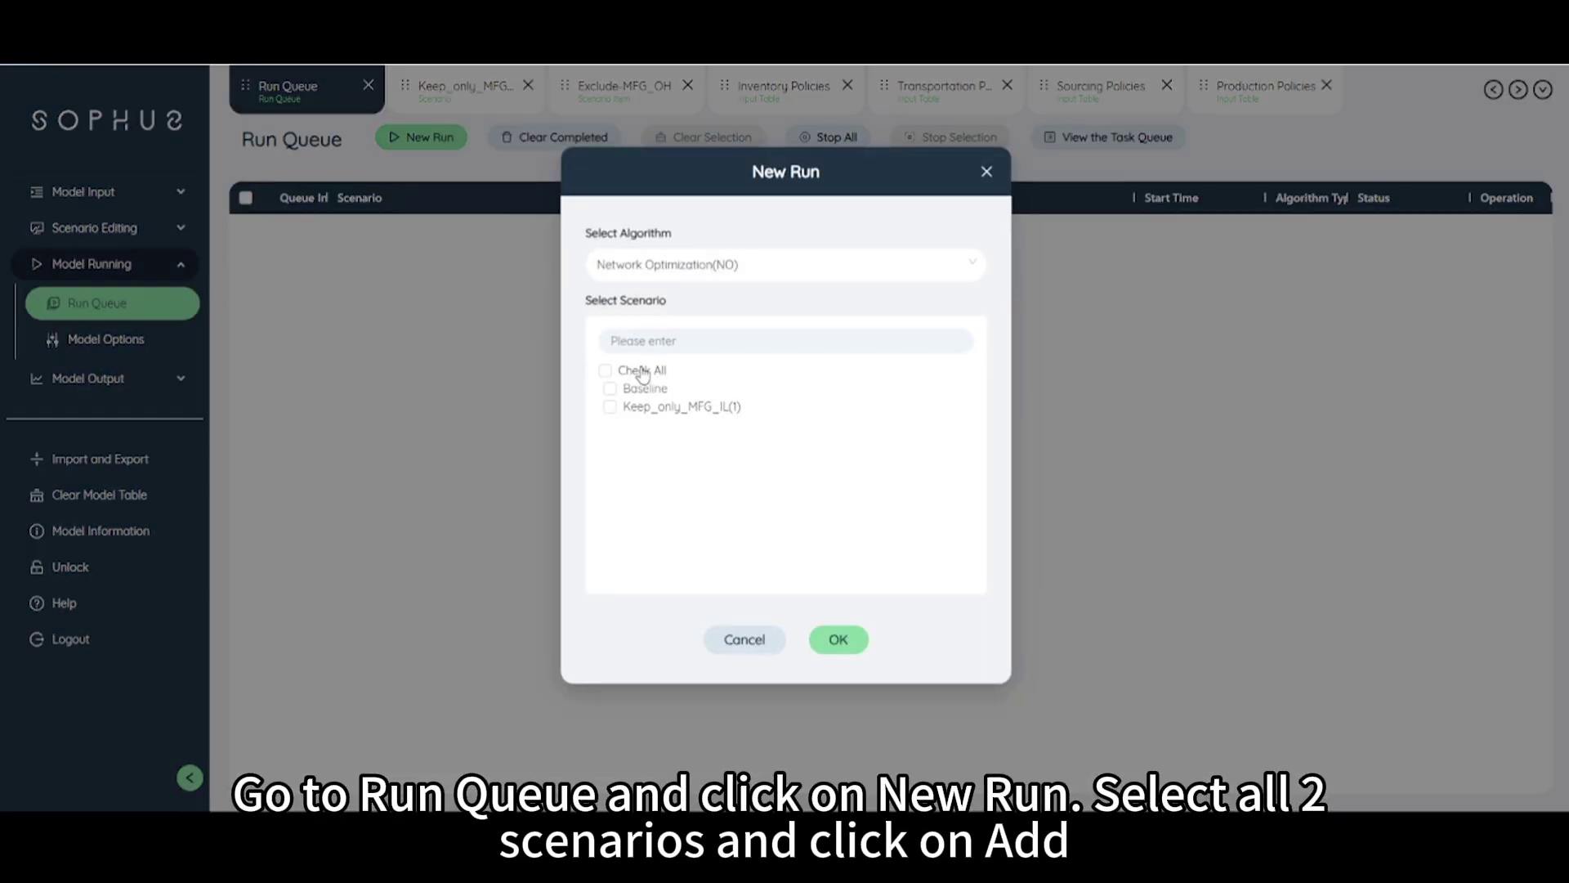
left_click(642, 370)
left_click(840, 640)
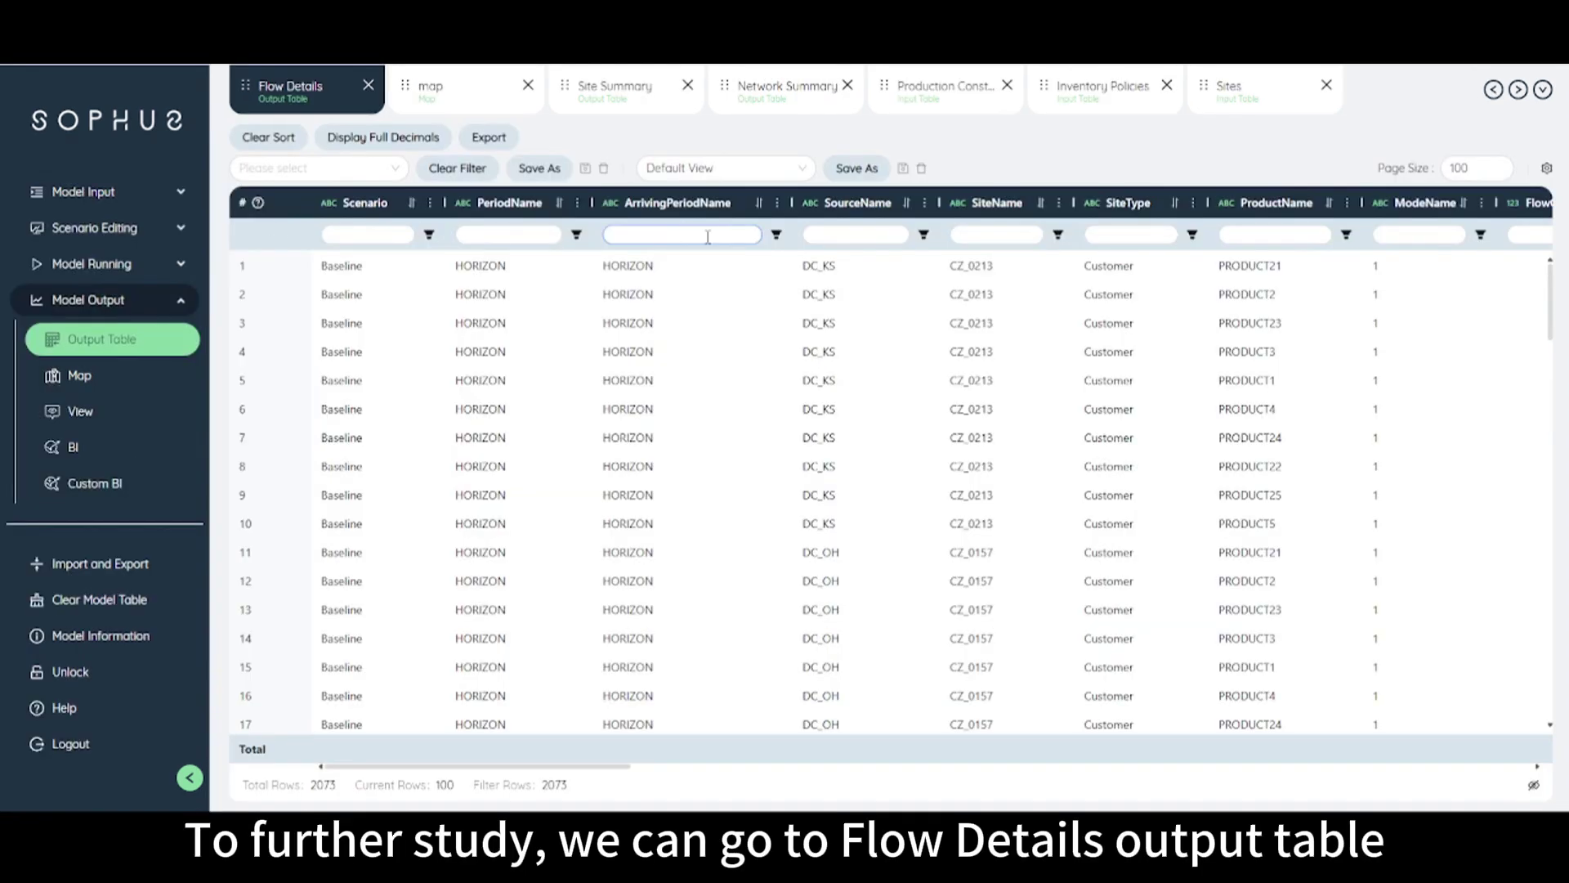
Step: Filter the Flow Details output table by source DC_OH and scenario Keep_only_MFG_IL, and examine the flow quantities
left_click(817, 235)
type("DC_")
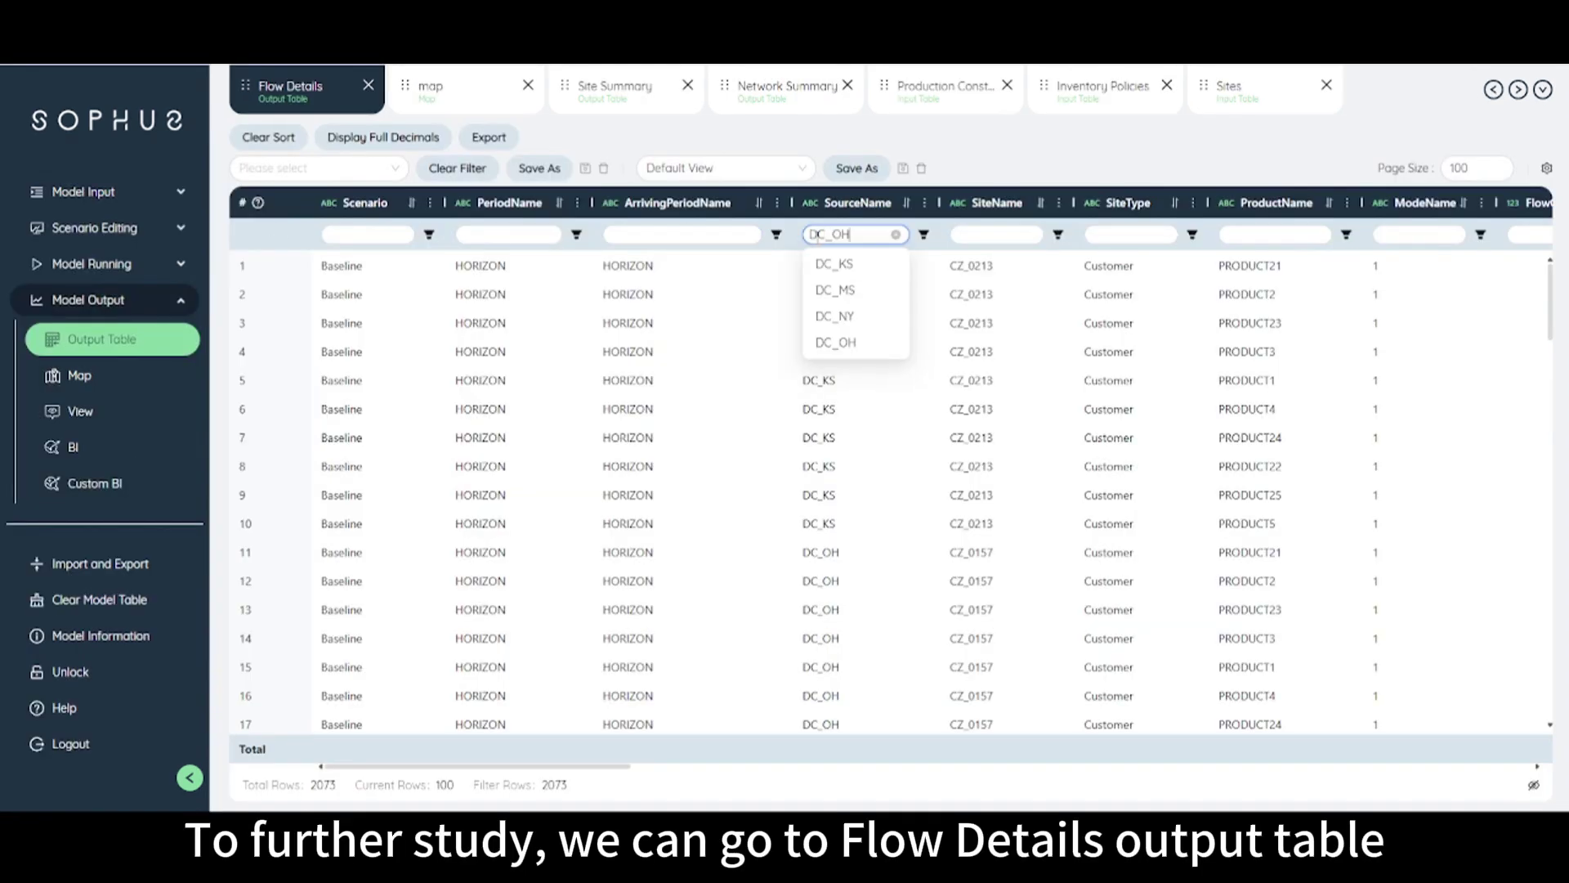
type("OH")
key("Return")
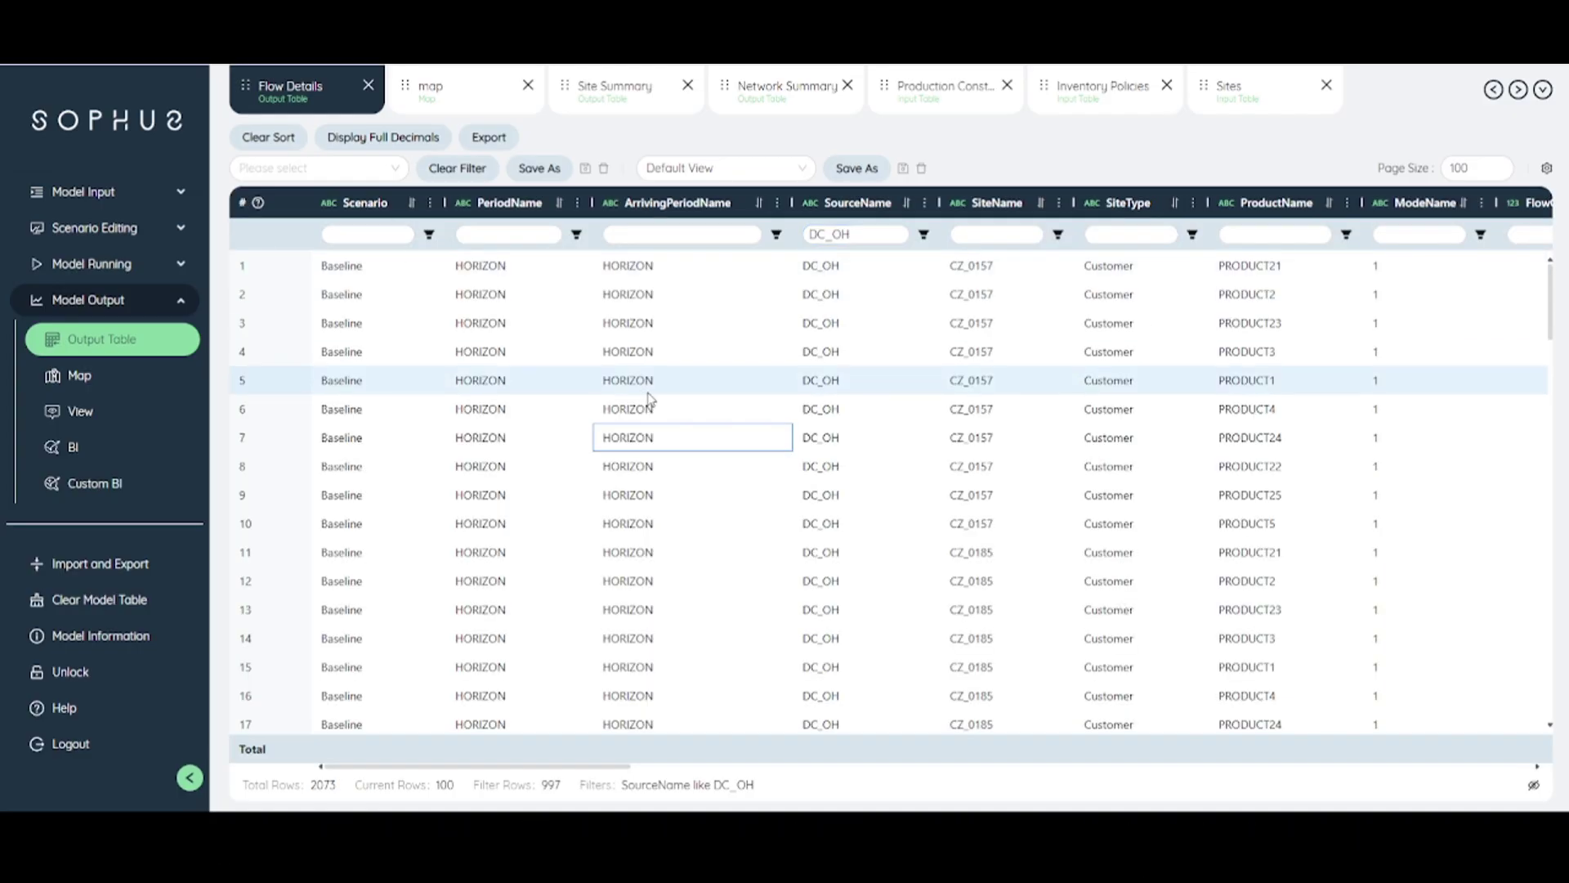
left_click(397, 235)
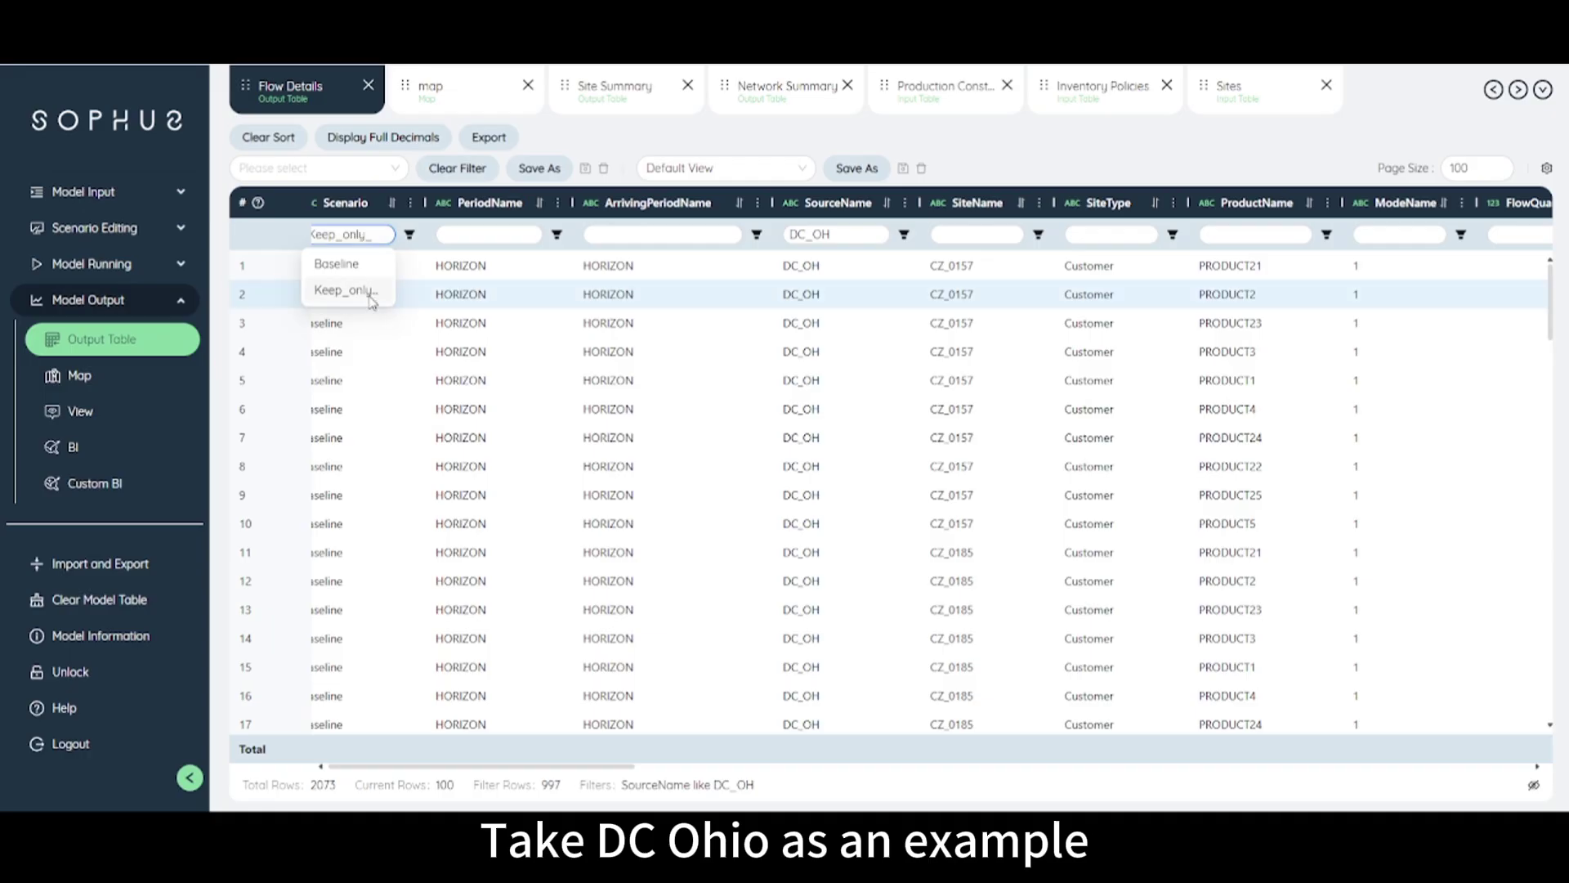
left_click(347, 291)
scroll(905, 377, "right", 5)
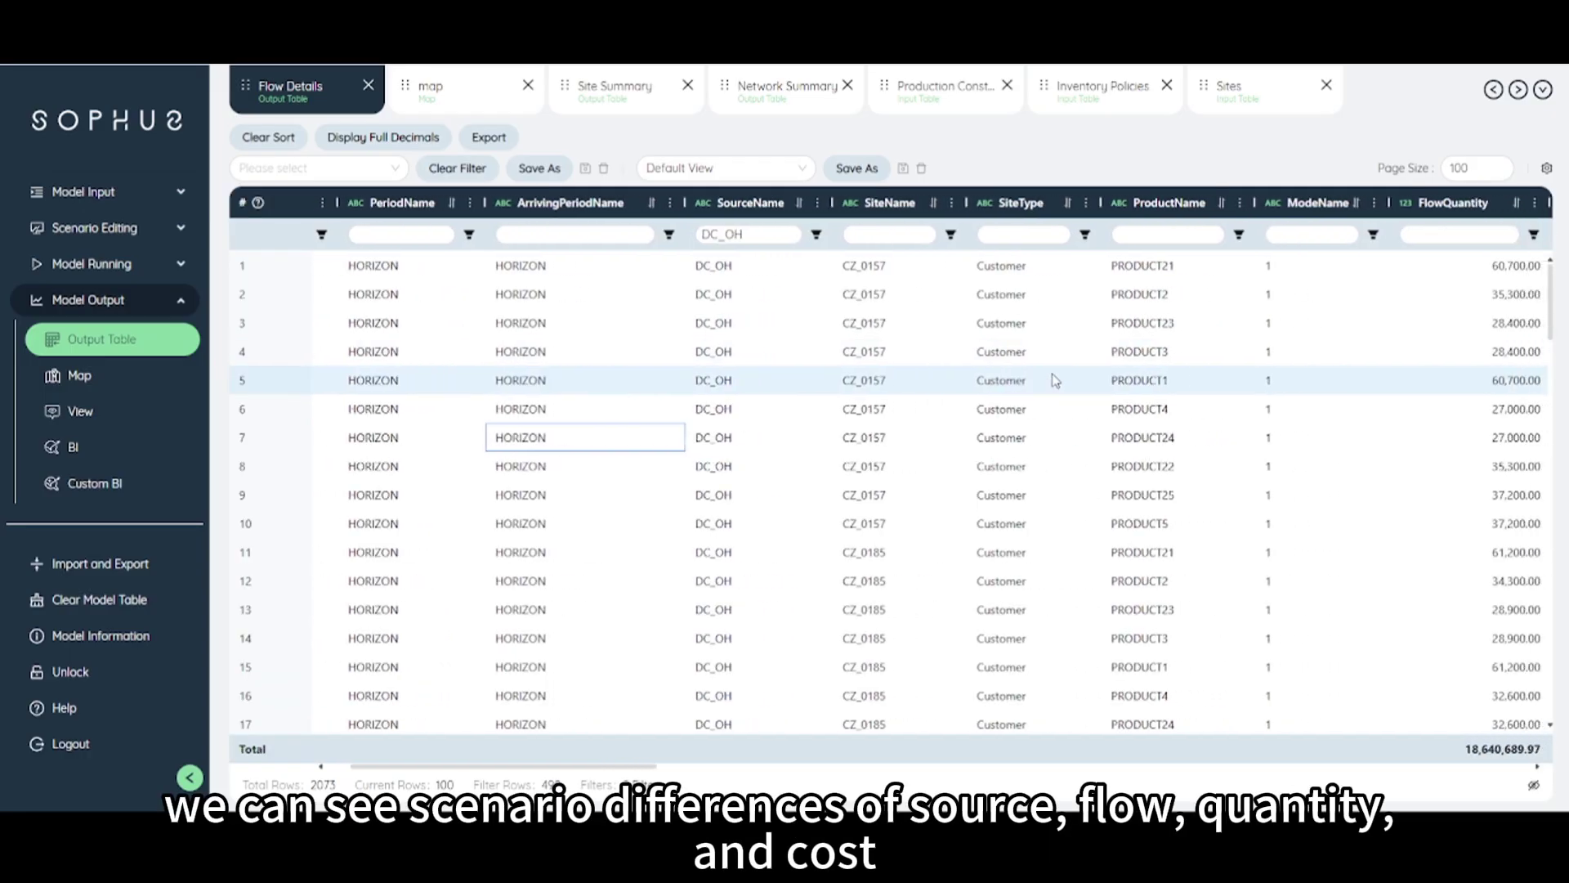